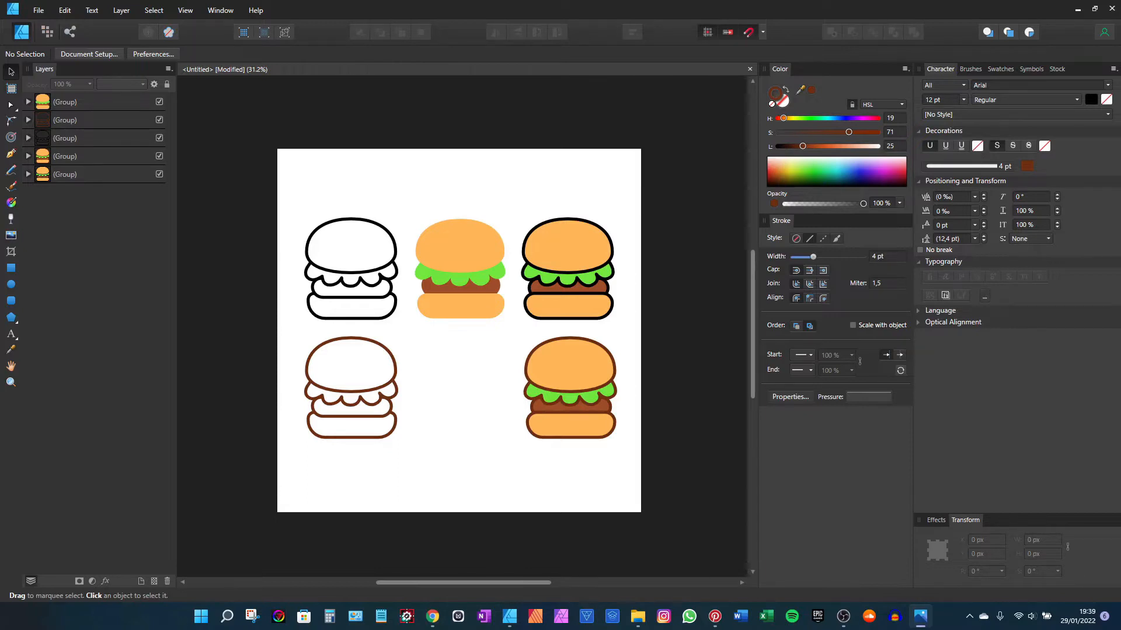
# Examine the burger icon variants, selecting the black outline, flat colour, filled outline and brown-outlined versions in turn
pyautogui.hotkey('alt', 'Tab')
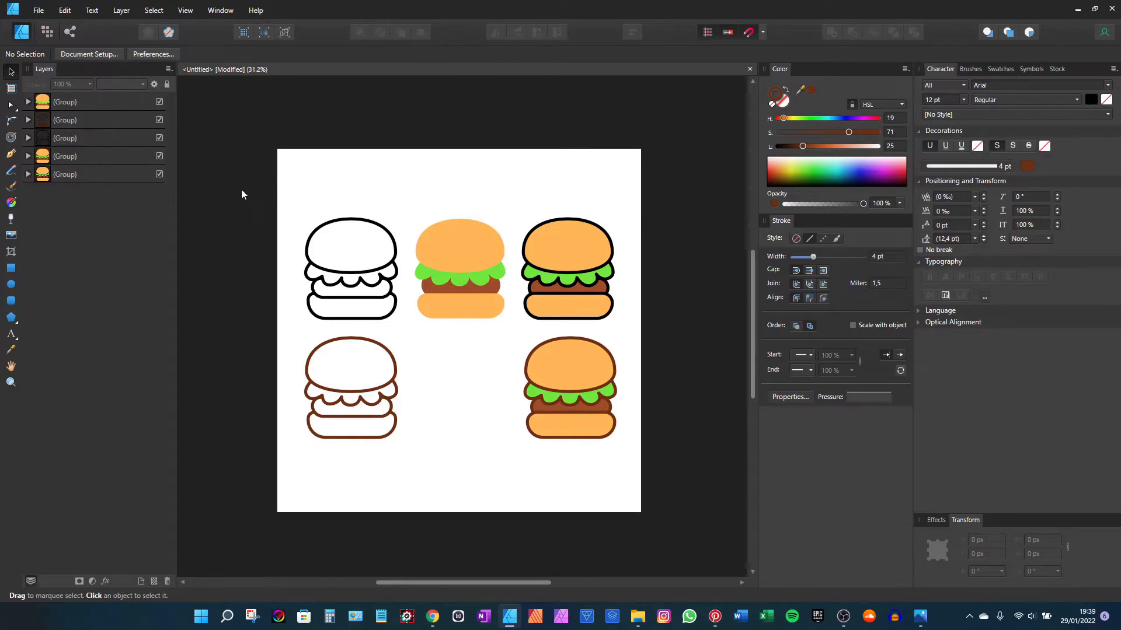
pyautogui.moveTo(241, 190); pyautogui.dragTo(403, 327)
pyautogui.moveTo(288, 202); pyautogui.dragTo(413, 327)
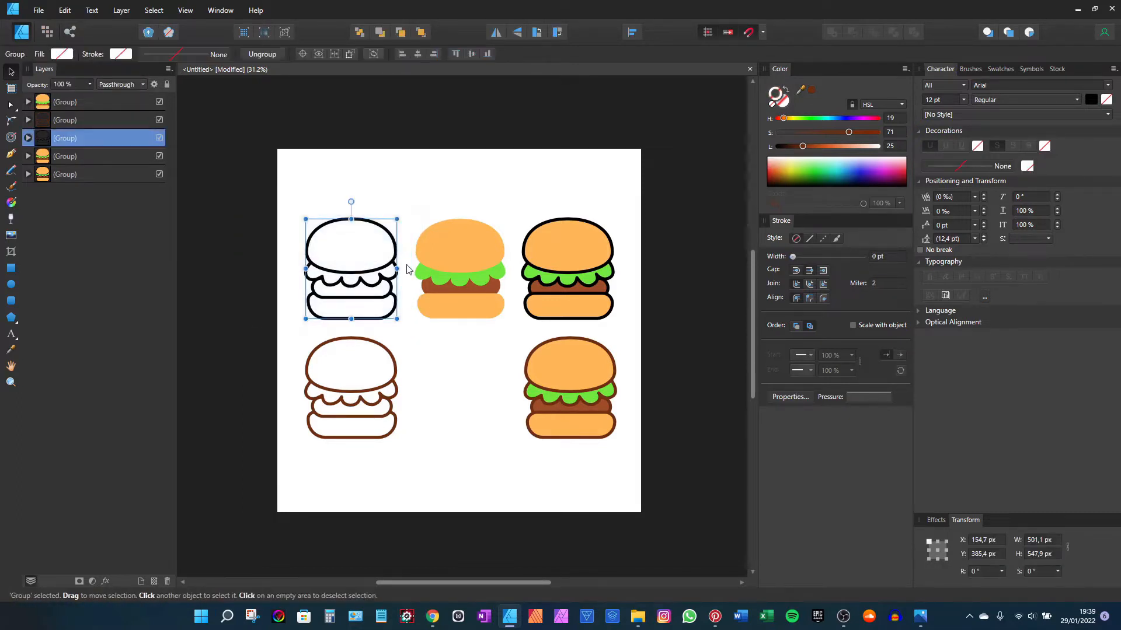
pyautogui.click(409, 205)
pyautogui.moveTo(407, 203); pyautogui.dragTo(511, 346)
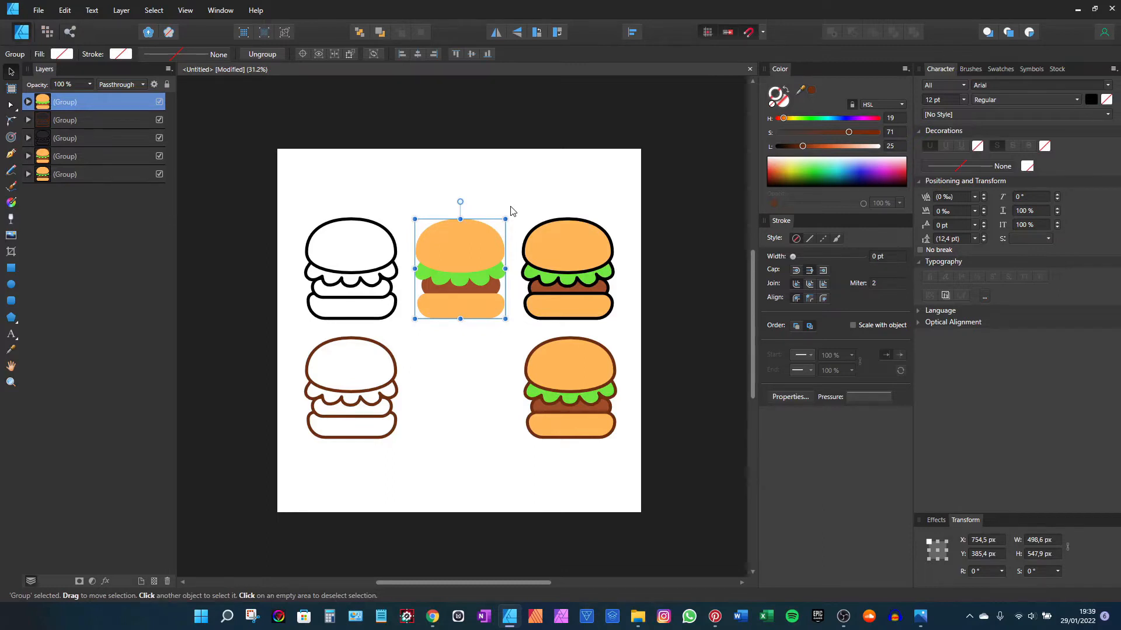
pyautogui.moveTo(509, 201); pyautogui.dragTo(633, 334)
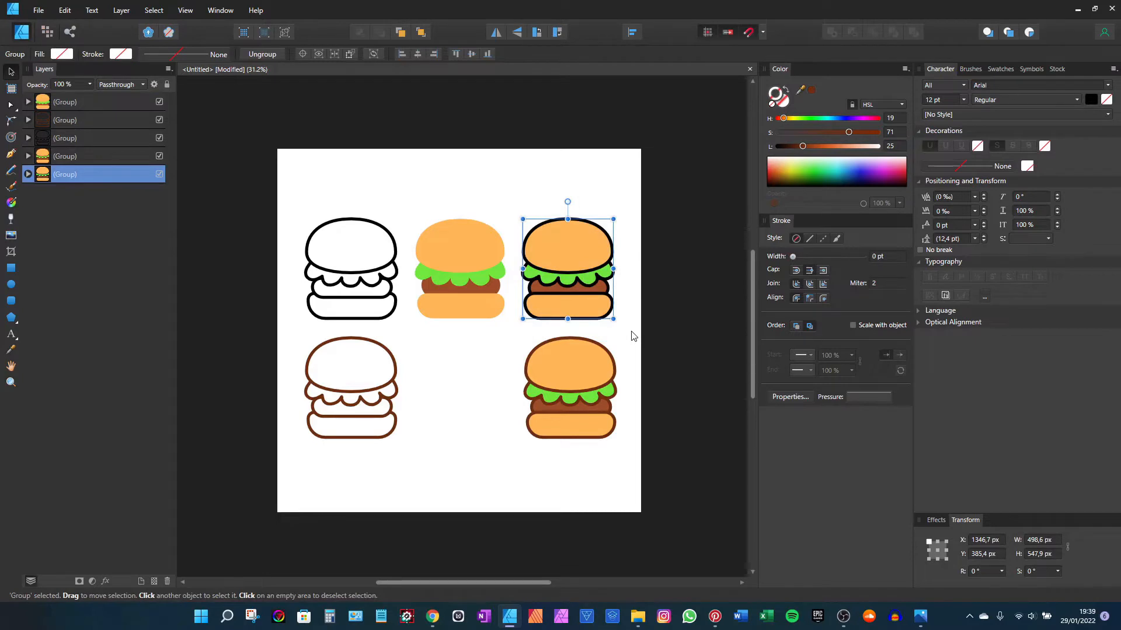
pyautogui.moveTo(644, 326)
pyautogui.mouseDown()
pyautogui.moveTo(515, 362)
pyautogui.moveTo(333, 475)
pyautogui.moveTo(261, 449)
pyautogui.moveTo(496, 408)
pyautogui.moveTo(644, 327)
pyautogui.mouseUp()
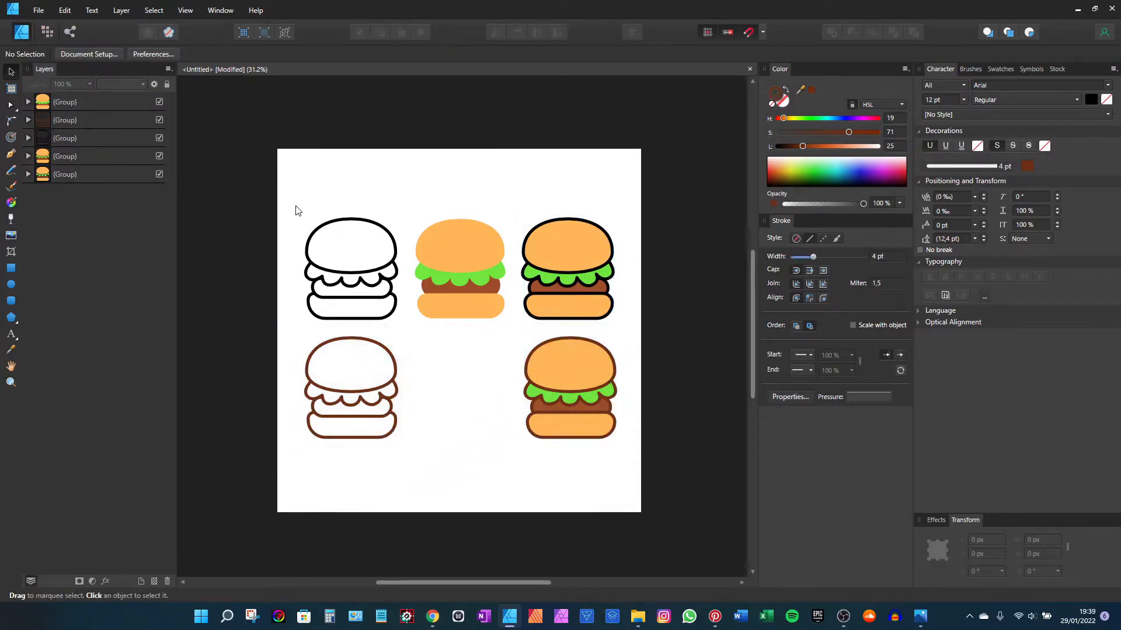
pyautogui.moveTo(283, 196); pyautogui.dragTo(401, 329)
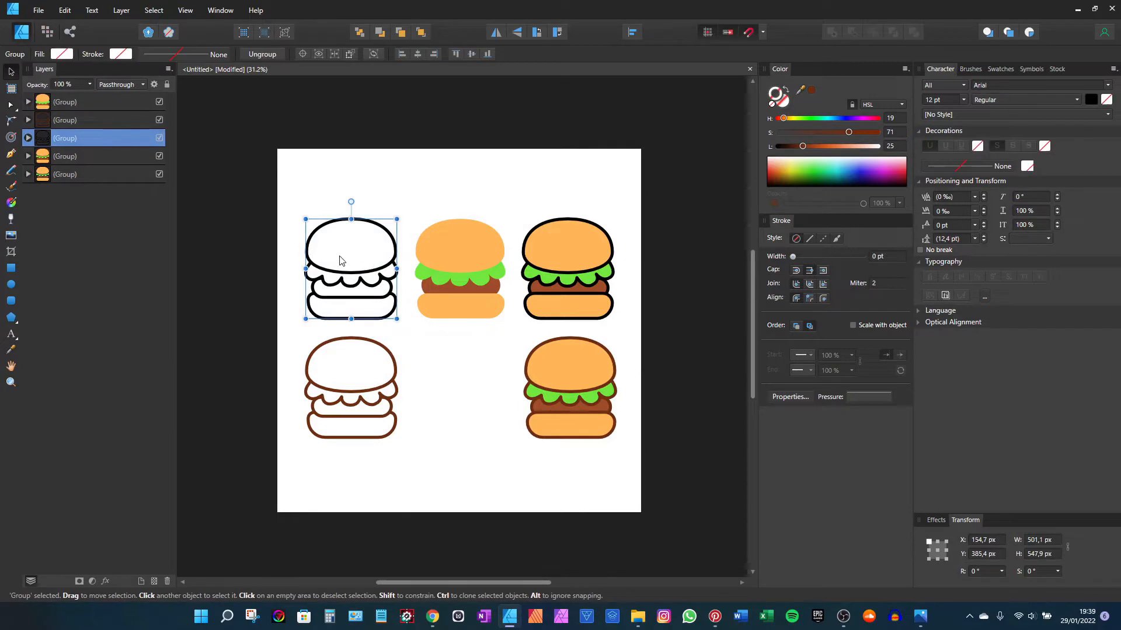
pyautogui.click(298, 339)
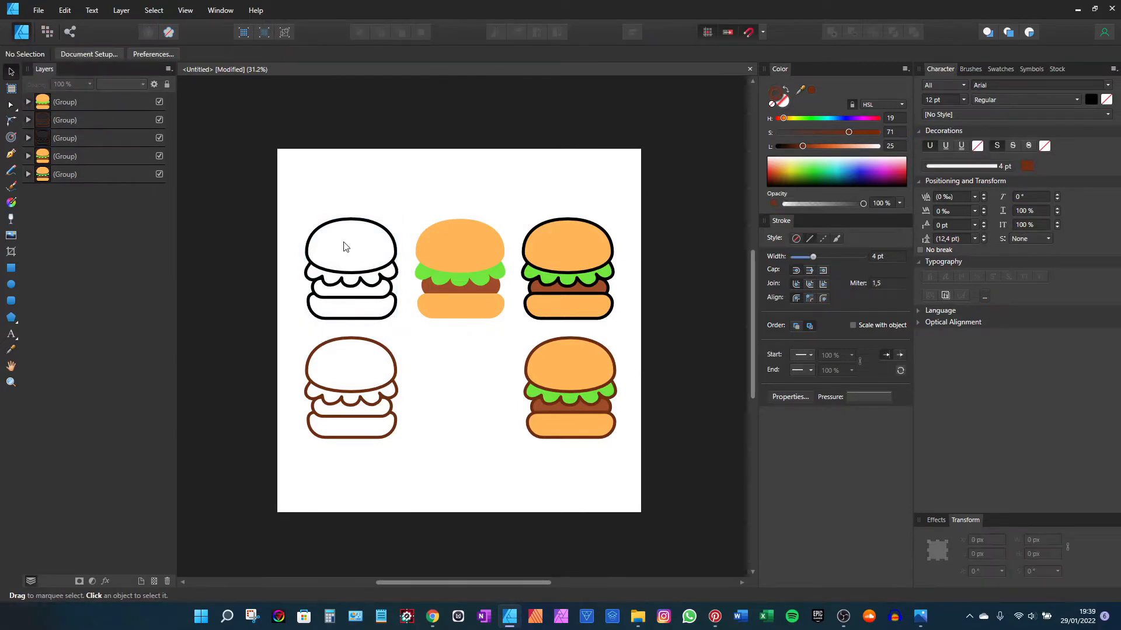
pyautogui.moveTo(297, 330); pyautogui.dragTo(632, 462)
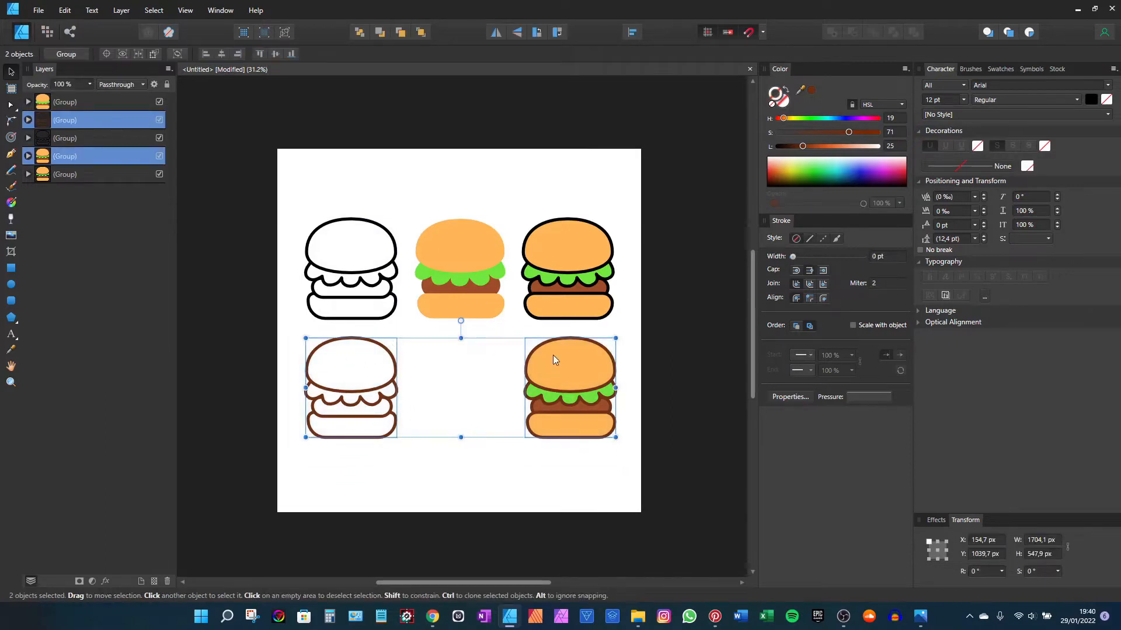
pyautogui.click(499, 467)
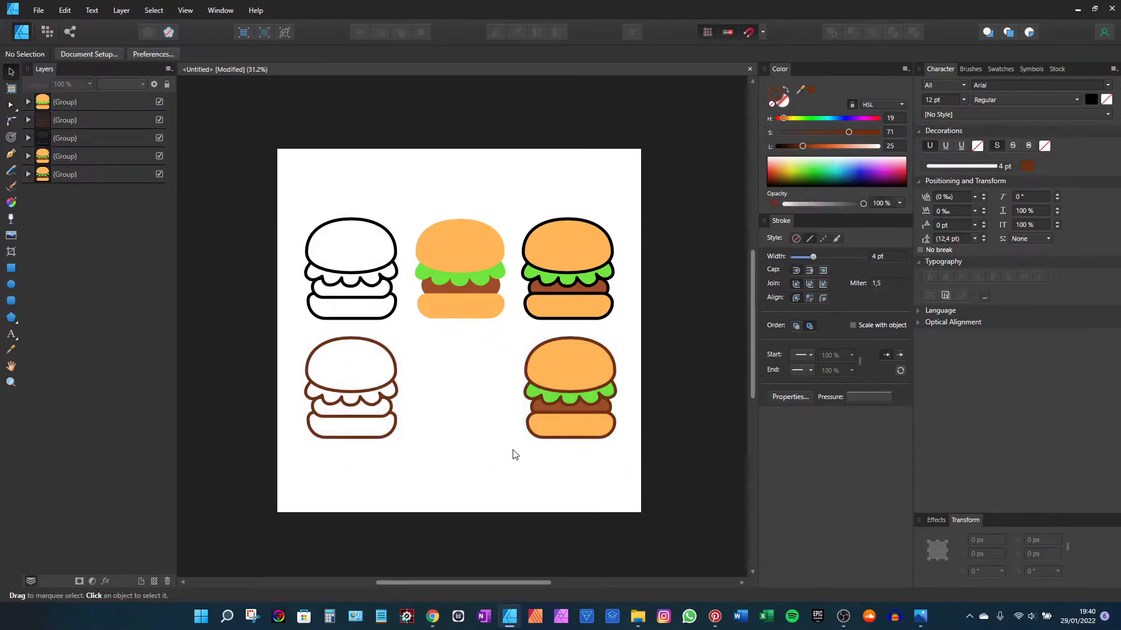
pyautogui.moveTo(629, 459); pyautogui.dragTo(506, 330)
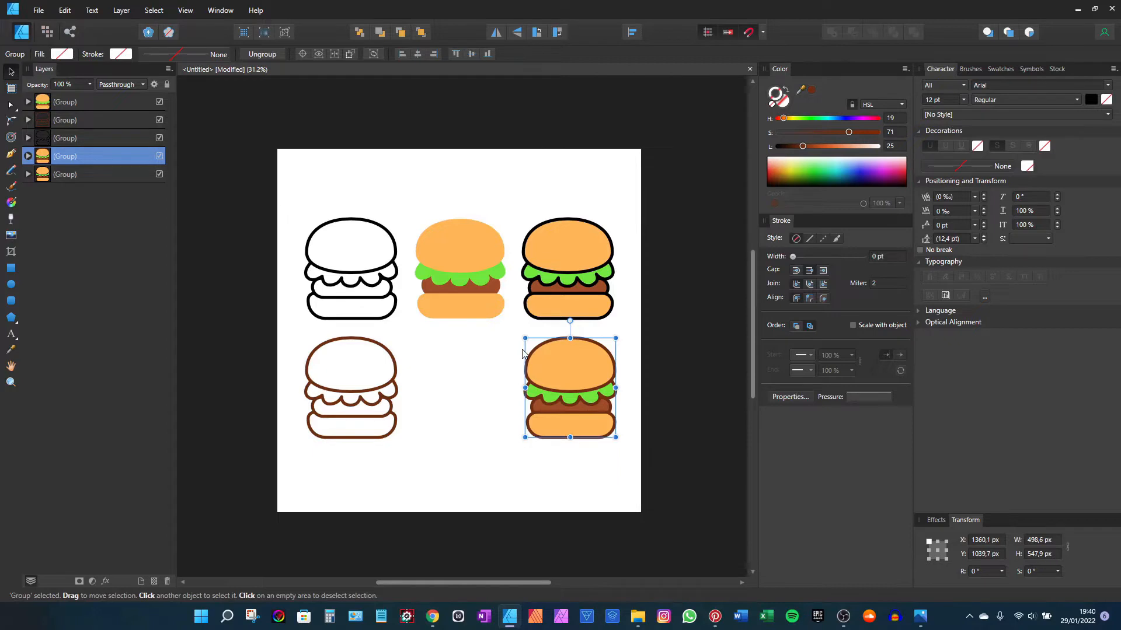
pyautogui.moveTo(285, 199); pyautogui.dragTo(318, 238)
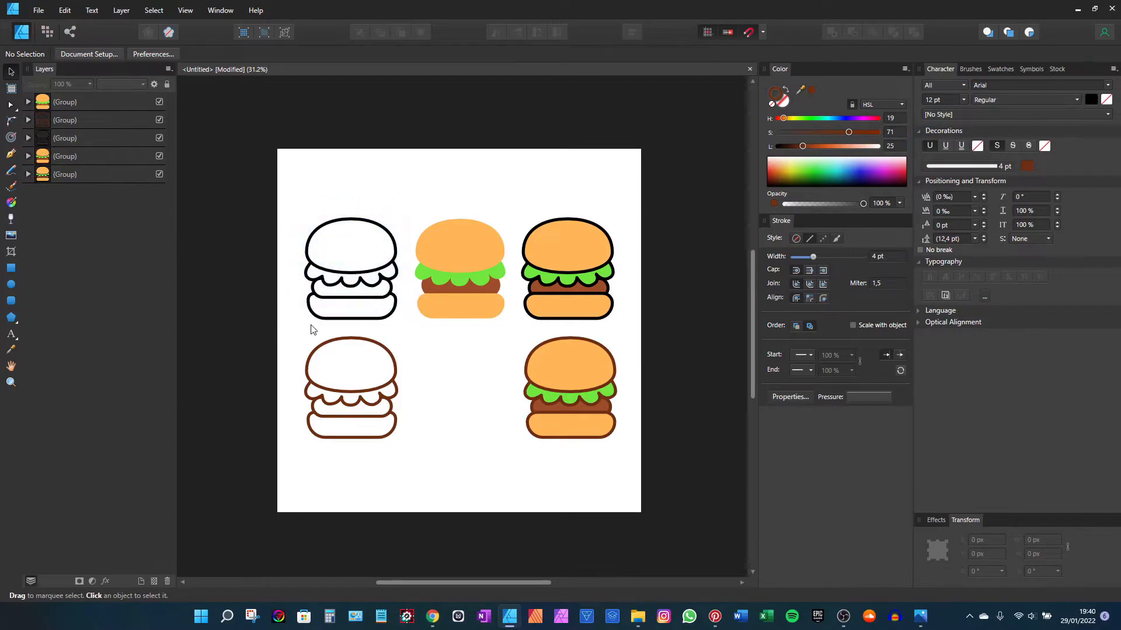
pyautogui.moveTo(297, 329); pyautogui.dragTo(408, 450)
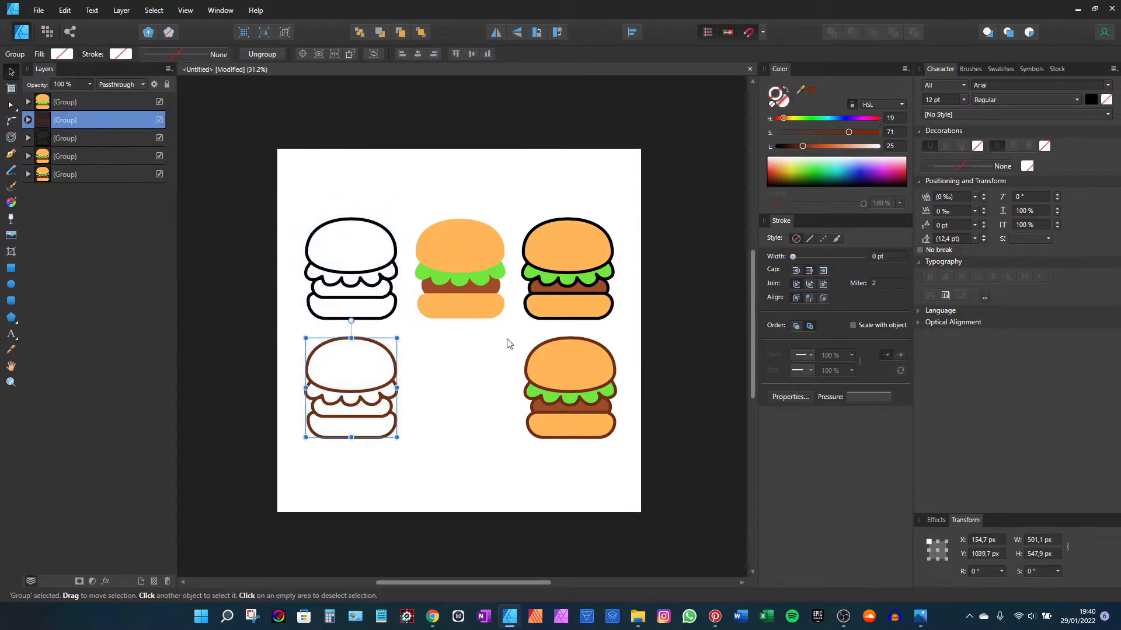
pyautogui.moveTo(510, 328); pyautogui.dragTo(664, 239)
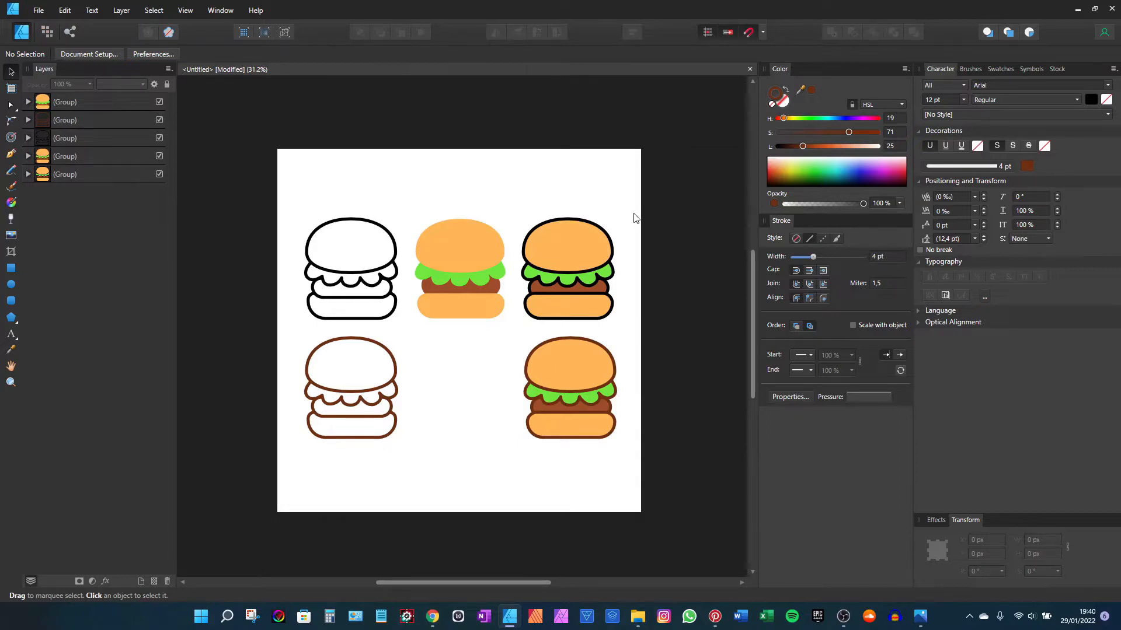
pyautogui.moveTo(634, 213)
pyautogui.mouseDown()
pyautogui.moveTo(516, 332)
pyautogui.moveTo(625, 216)
pyautogui.mouseUp()
pyautogui.moveTo(631, 179); pyautogui.dragTo(609, 185)
pyautogui.moveTo(633, 192); pyautogui.dragTo(566, 193)
# Create a new 2000 × 2000 px document at 300 DPI from the Unnamed 1 preset
pyautogui.click(41, 11)
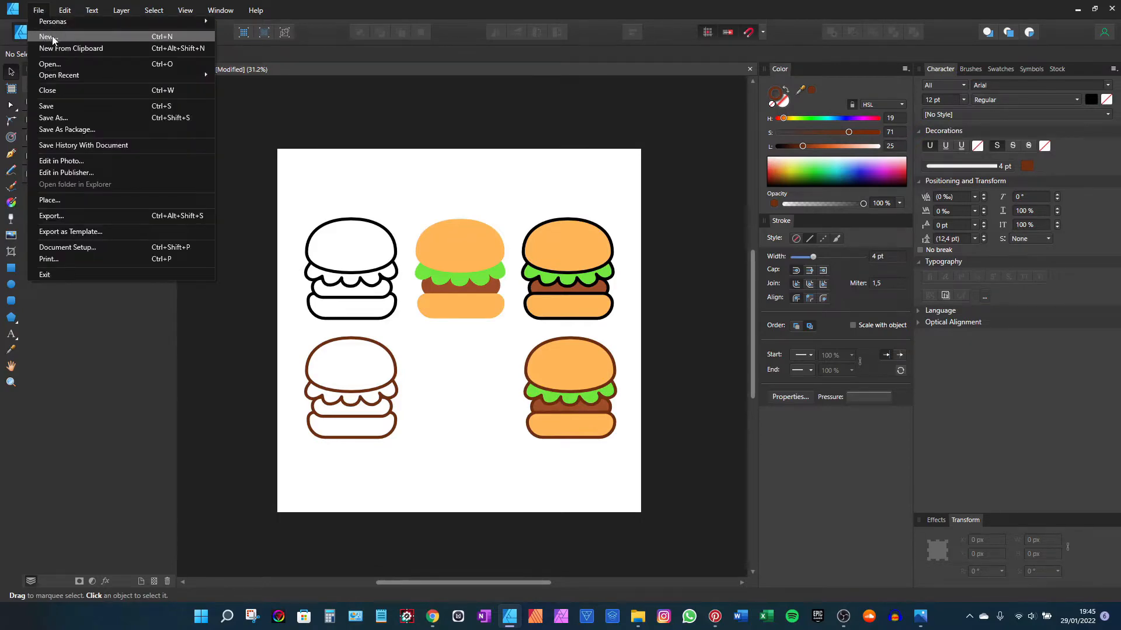
pyautogui.click(51, 36)
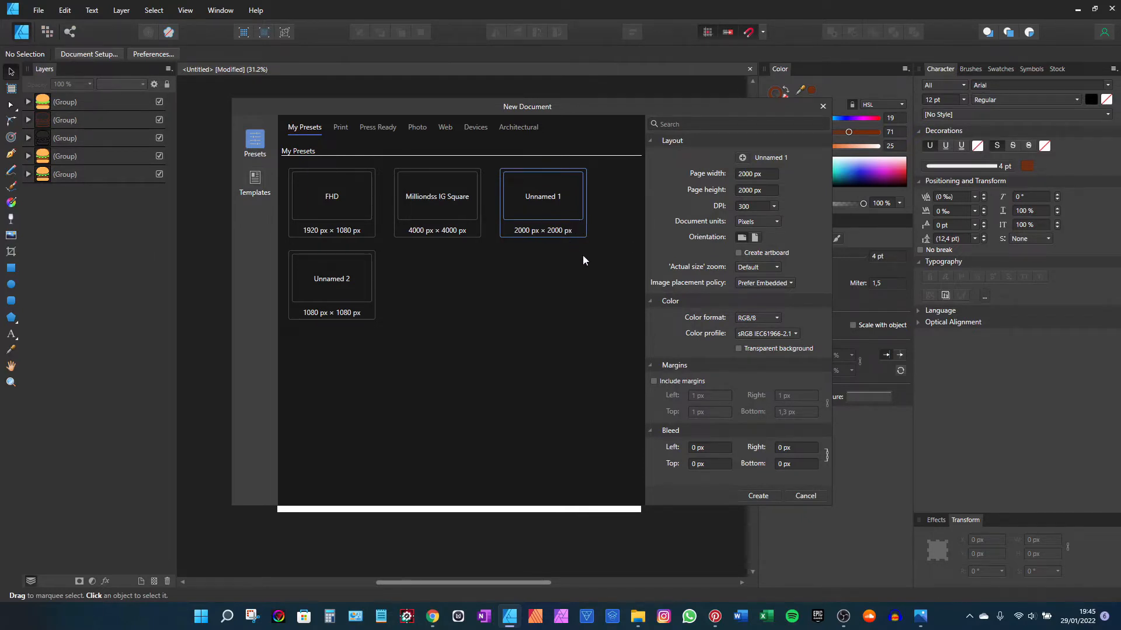
pyautogui.click(757, 496)
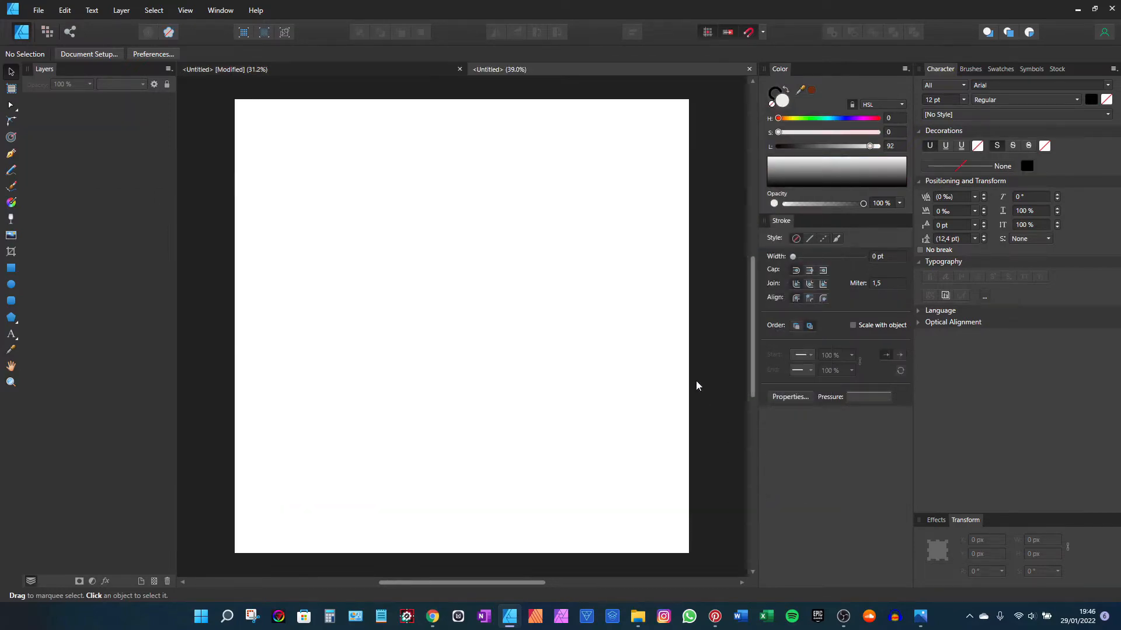
pyautogui.click(388, 70)
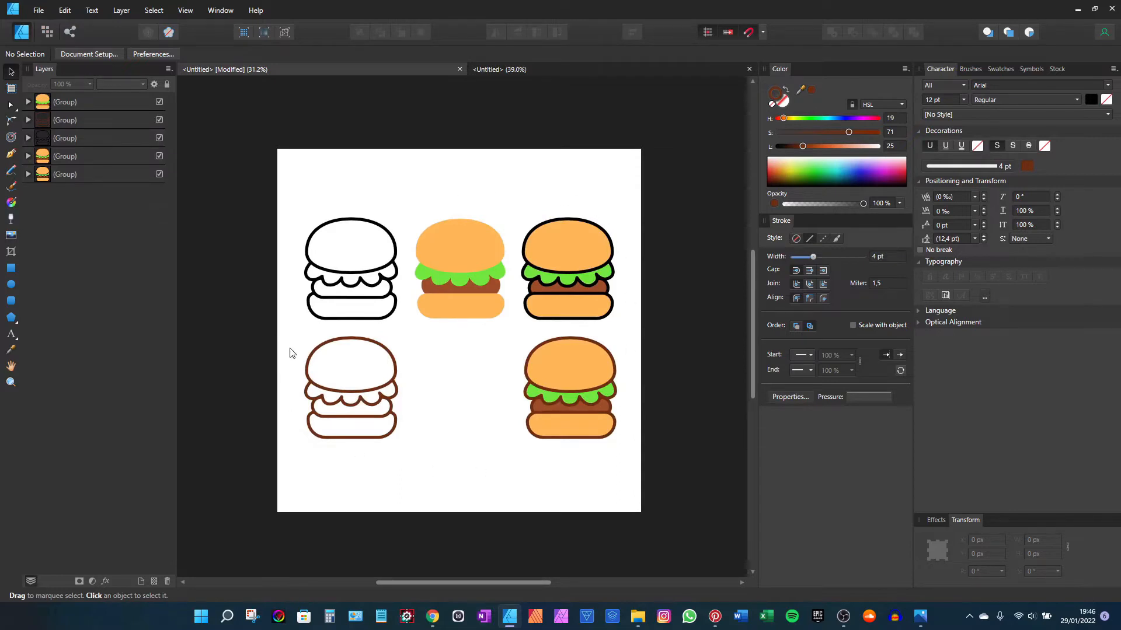
pyautogui.moveTo(629, 470); pyautogui.dragTo(625, 234)
pyautogui.click(517, 71)
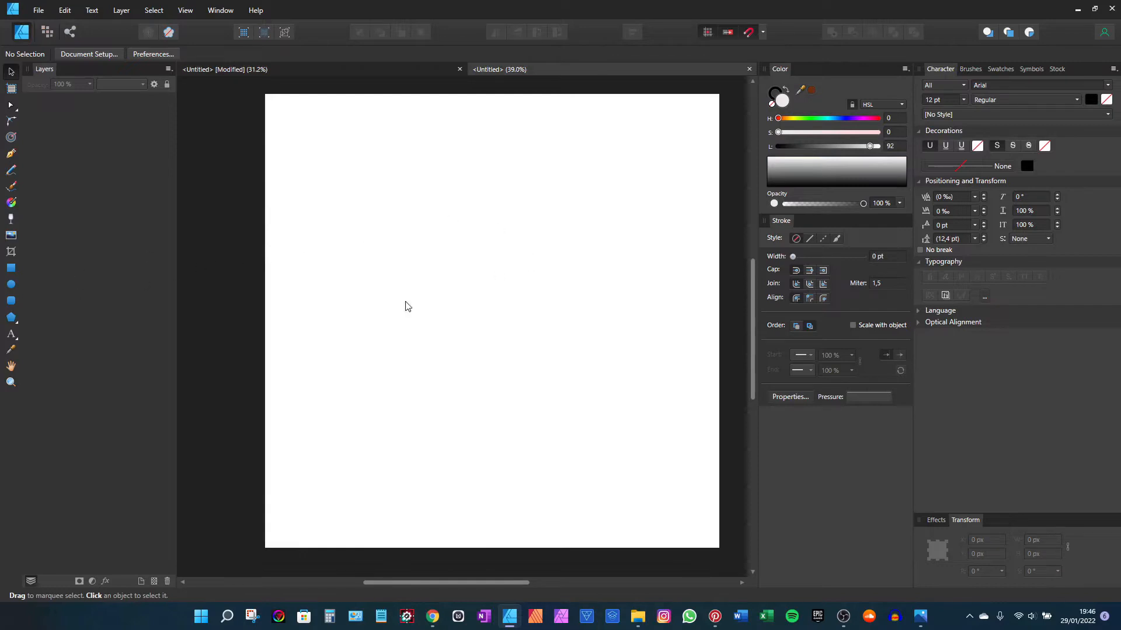
# Draw an upright rectangle about 488 × 729 px near the page centre and move it to about X 756, Y 758 px
pyautogui.click(11, 270)
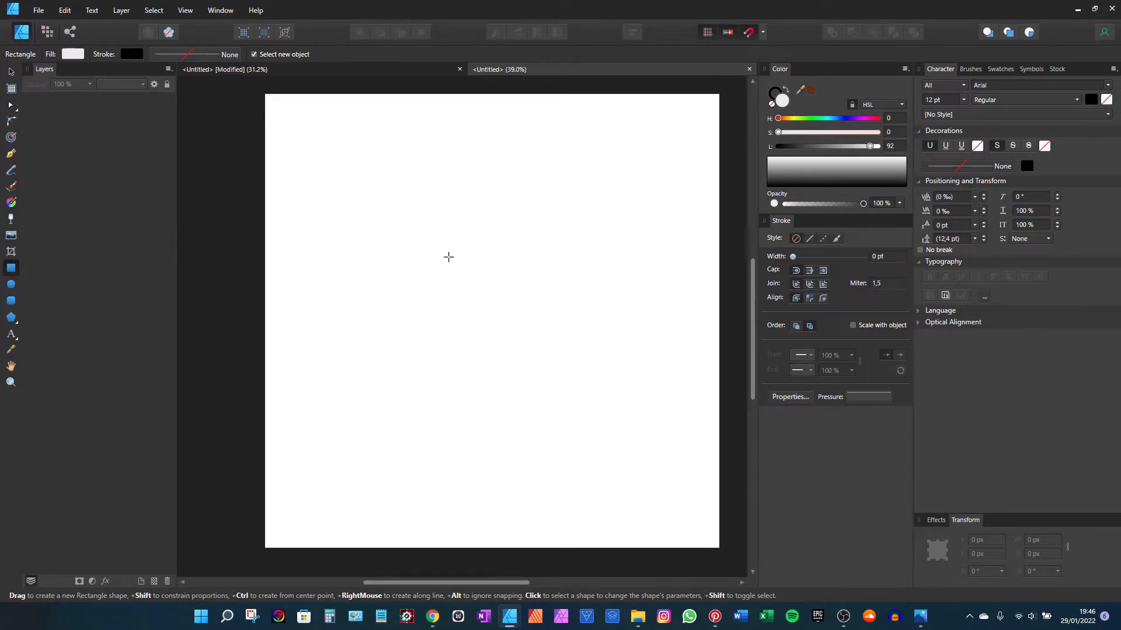
pyautogui.moveTo(448, 257); pyautogui.dragTo(559, 422)
pyautogui.press('v')
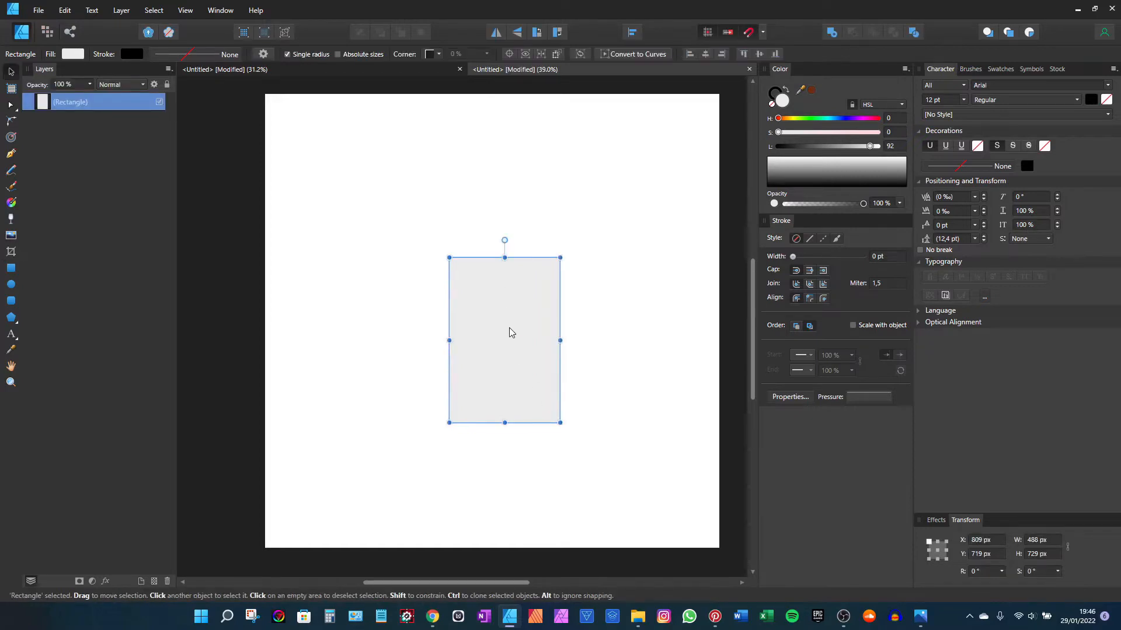
pyautogui.moveTo(510, 333); pyautogui.dragTo(497, 341)
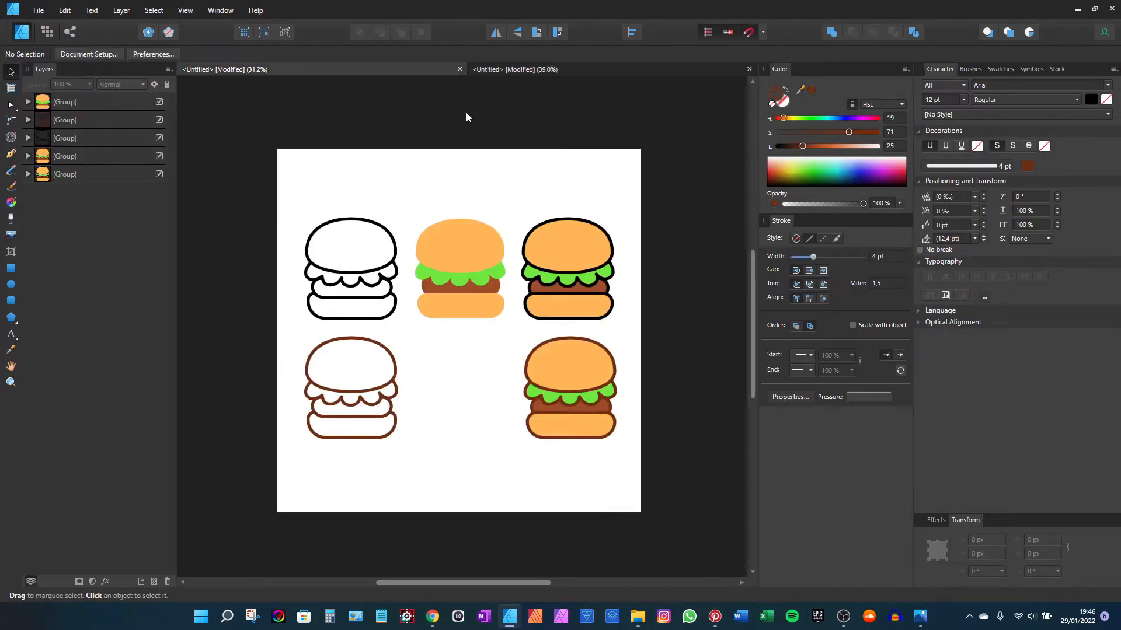
# Remove the rectangle's fill and give it a solid black 4 pt stroke
pyautogui.click(504, 69)
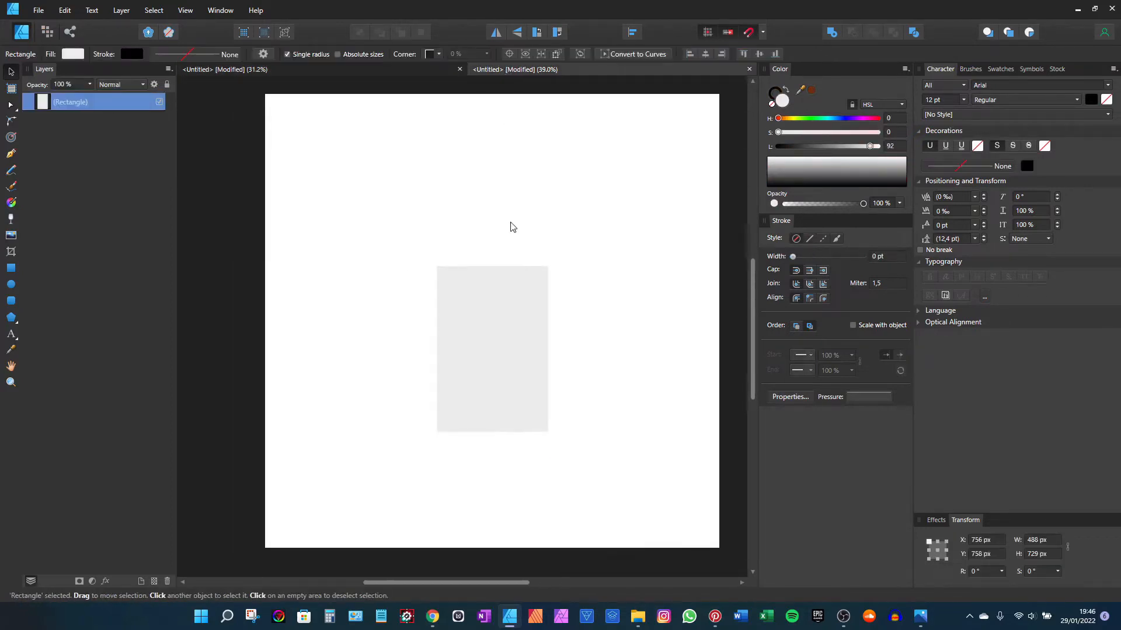
pyautogui.click(771, 106)
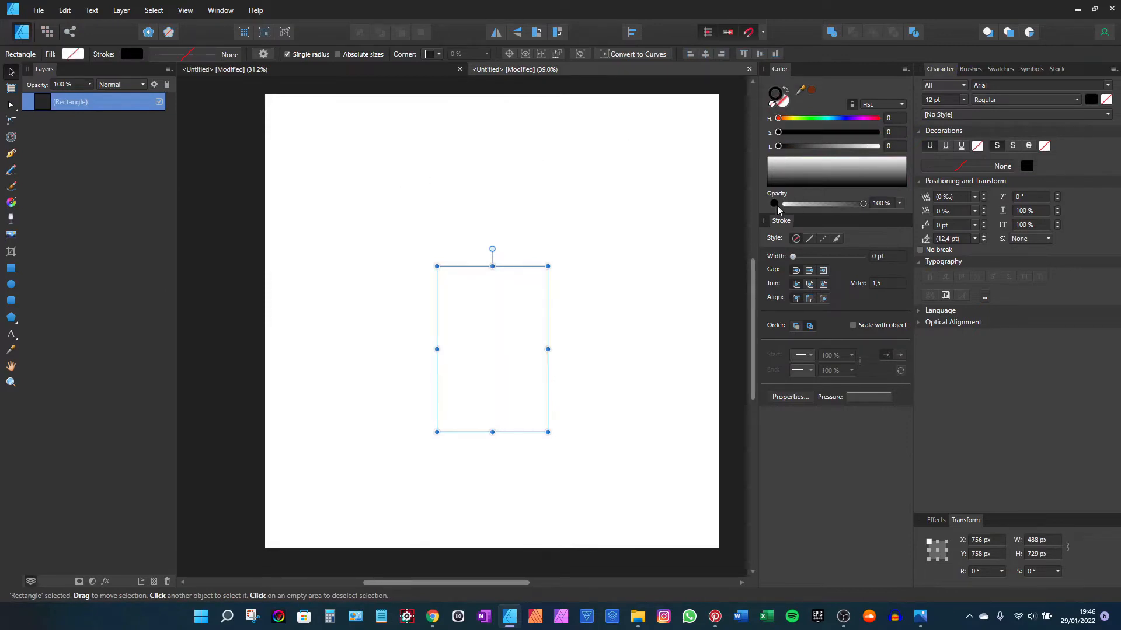
pyautogui.click(809, 238)
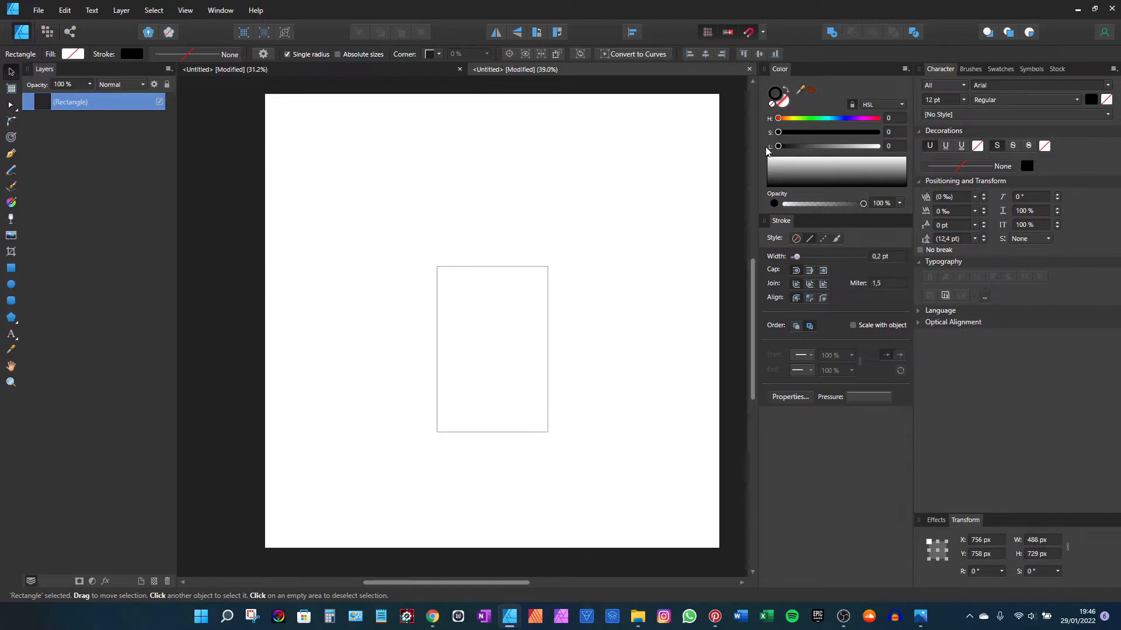
pyautogui.click(560, 299)
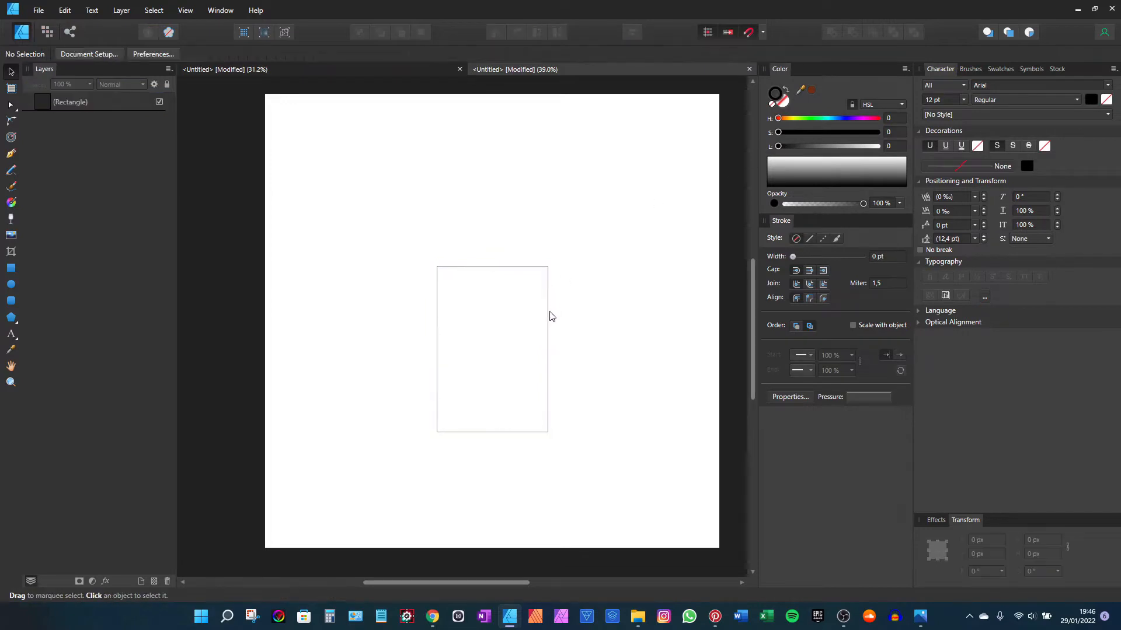
pyautogui.click(548, 314)
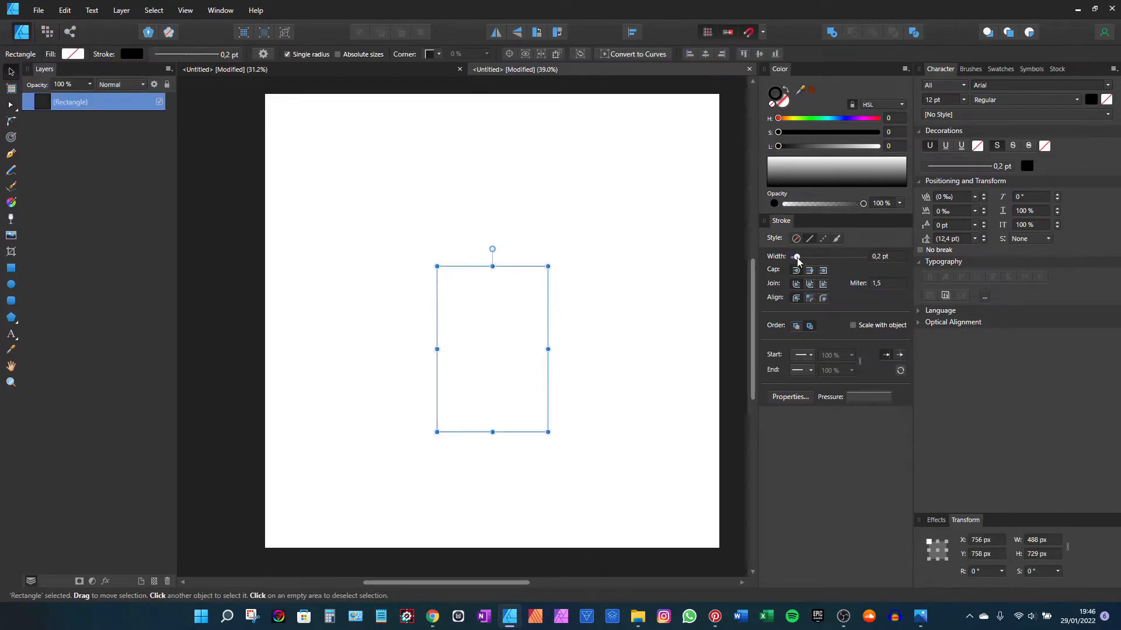
pyautogui.moveTo(797, 257); pyautogui.dragTo(815, 256)
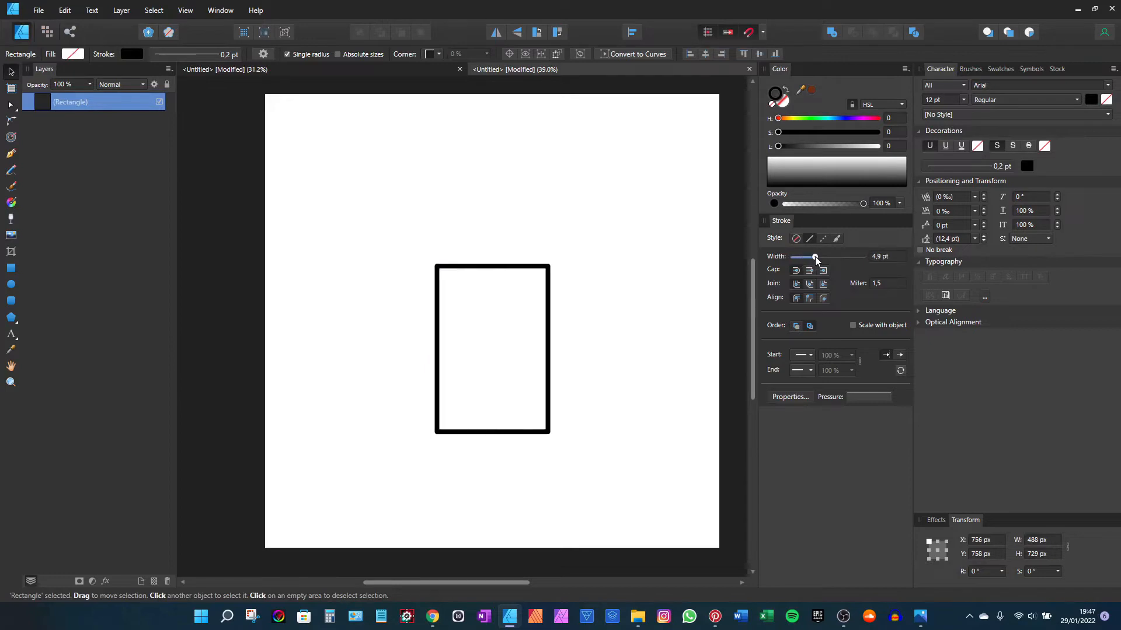
pyautogui.scroll(-1, 884, 257)
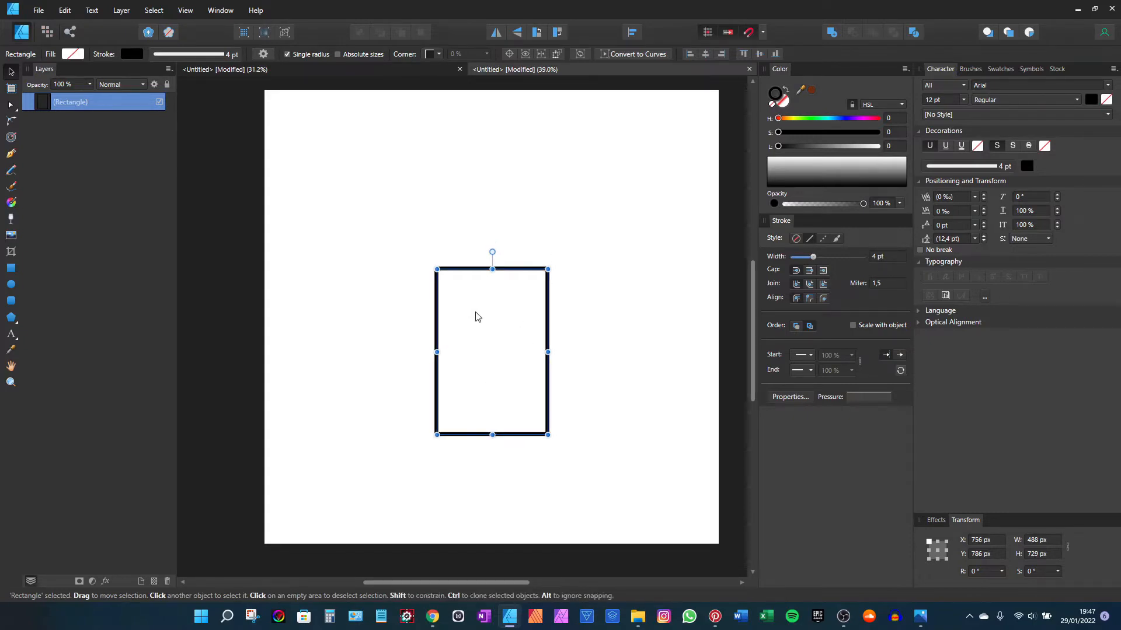
# Round the rectangle's two bottom corners together with the Corner tool to a radius of about 160.5 px
pyautogui.press('c')
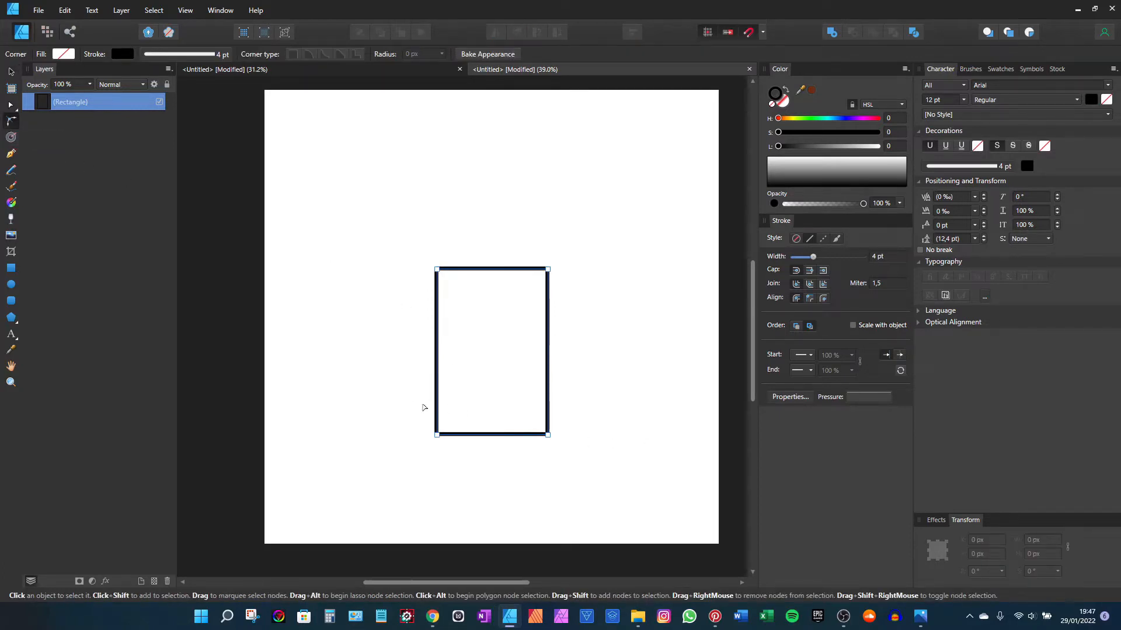
pyautogui.moveTo(401, 403); pyautogui.dragTo(638, 468)
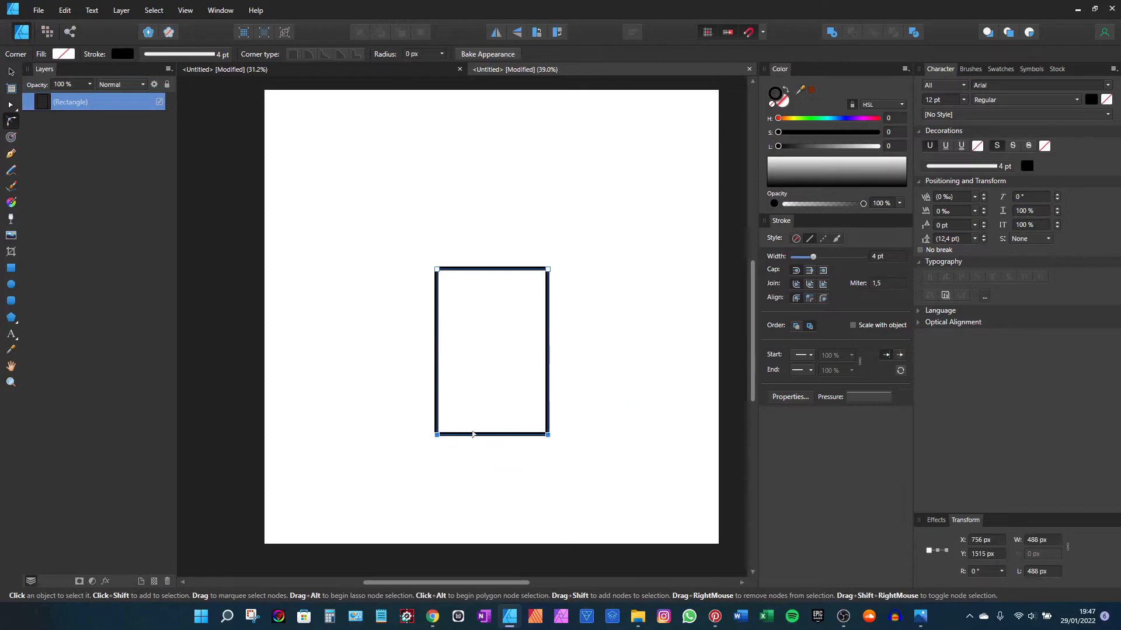
pyautogui.scroll(1, 490, 357)
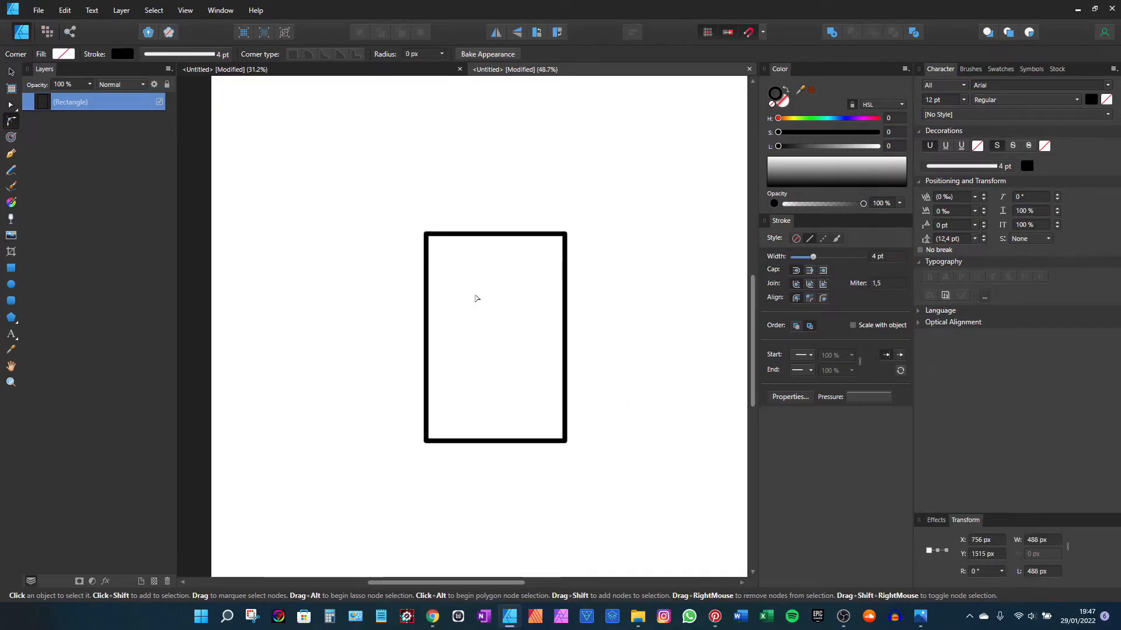
pyautogui.click(566, 228)
pyautogui.click(430, 230)
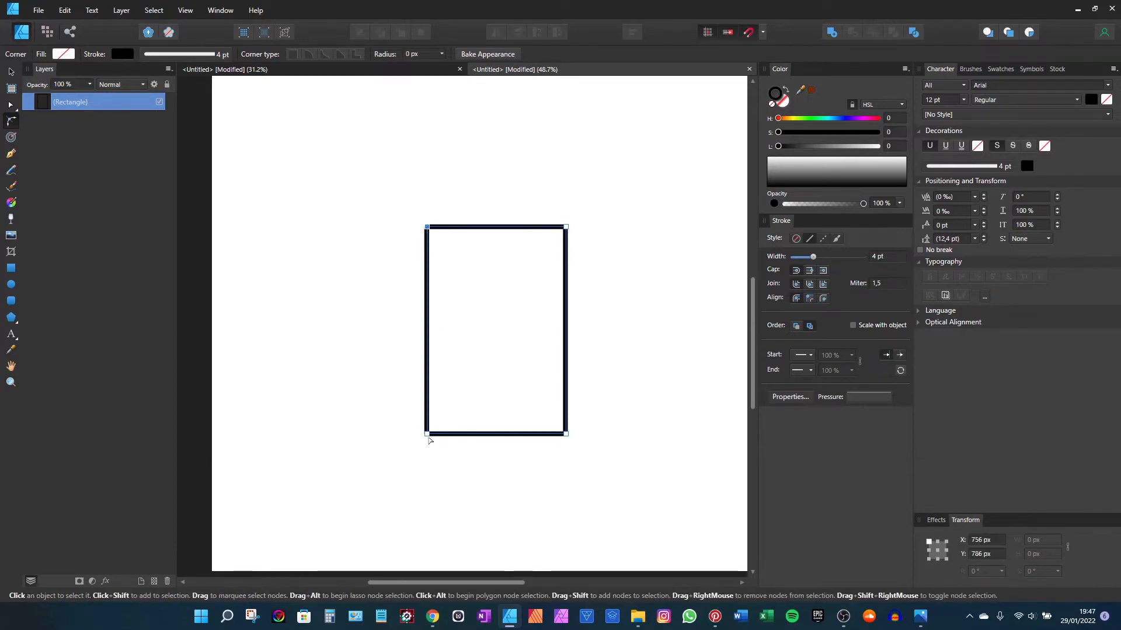
pyautogui.click(572, 434)
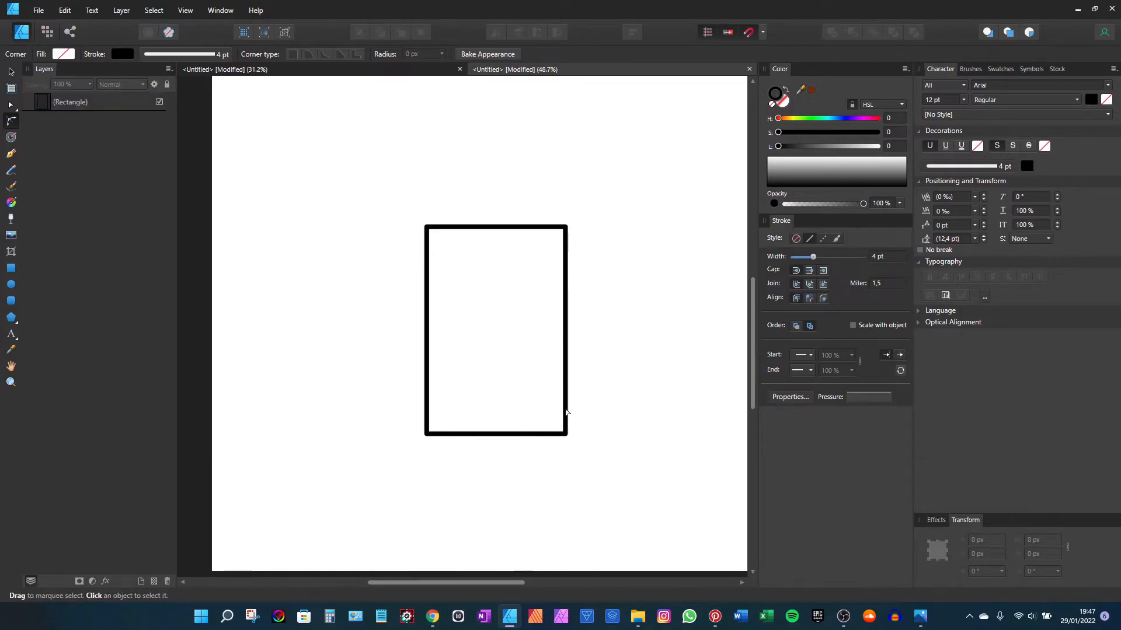
pyautogui.click(565, 413)
pyautogui.moveTo(615, 388); pyautogui.dragTo(359, 461)
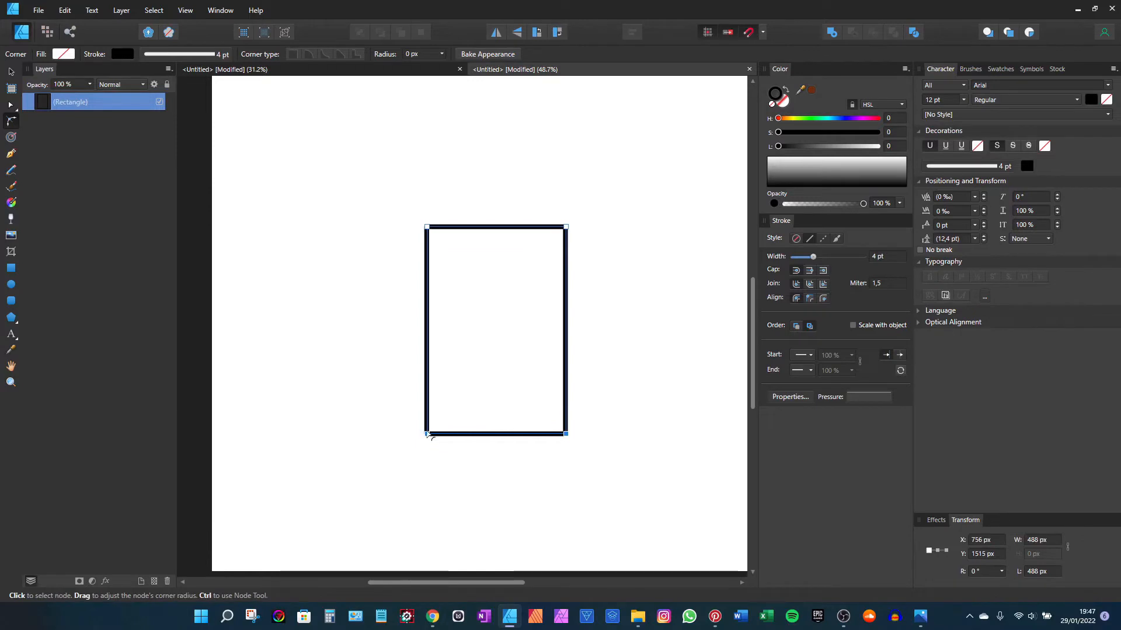
pyautogui.moveTo(426, 433); pyautogui.dragTo(465, 377)
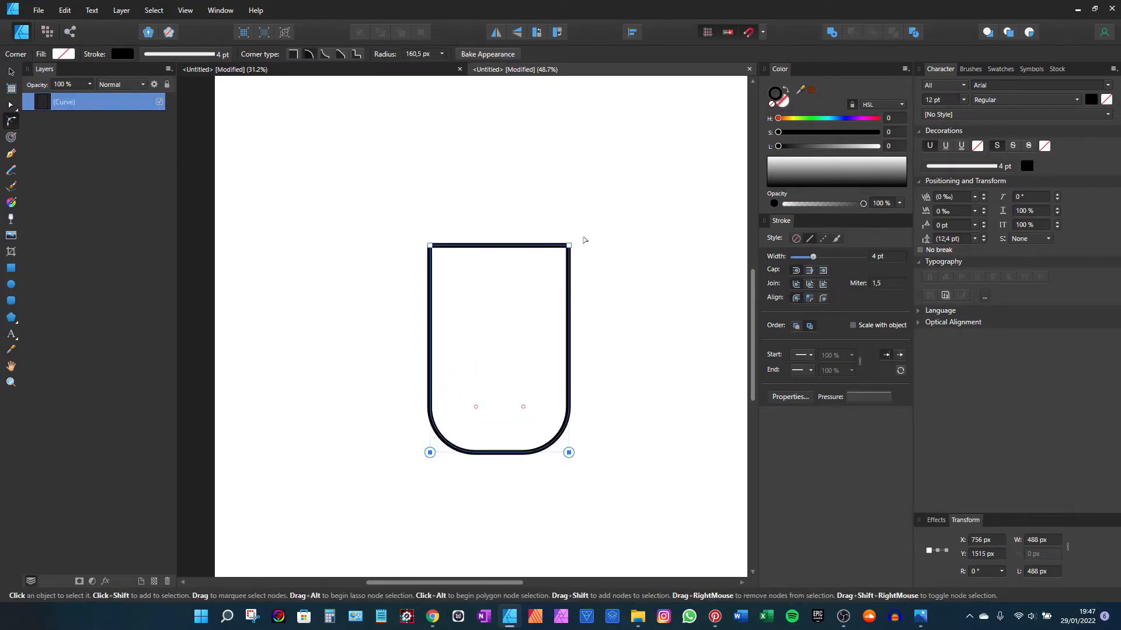
# Round the outline's two top corners to a 30 px radius and set the two bottom corners to 160 px
pyautogui.moveTo(586, 233); pyautogui.dragTo(440, 253)
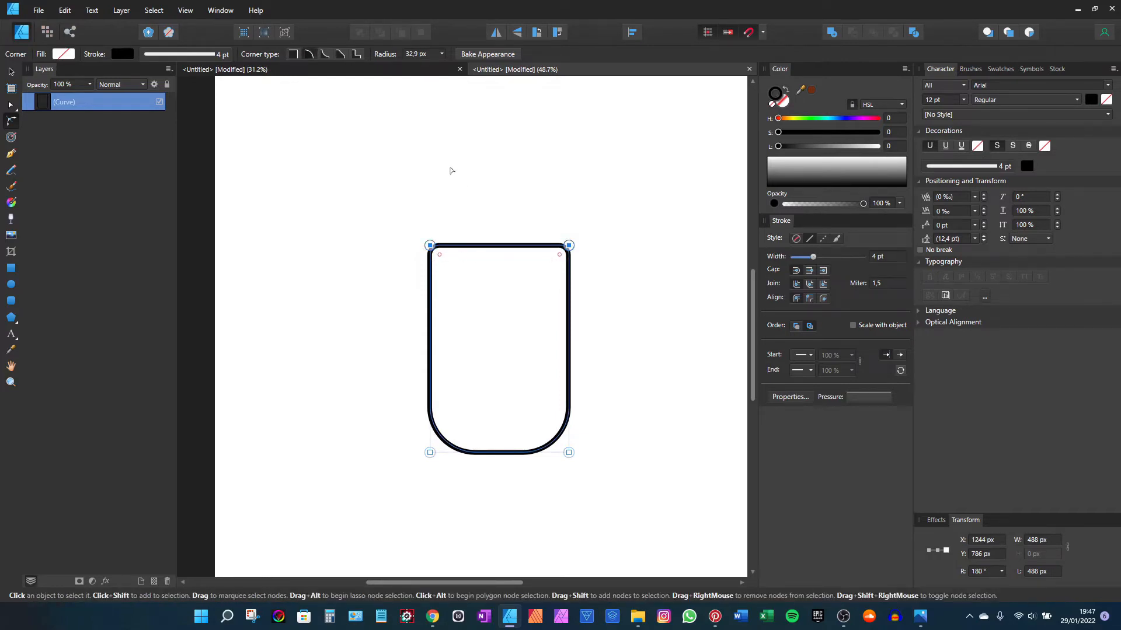
pyautogui.scroll(-2, 425, 57)
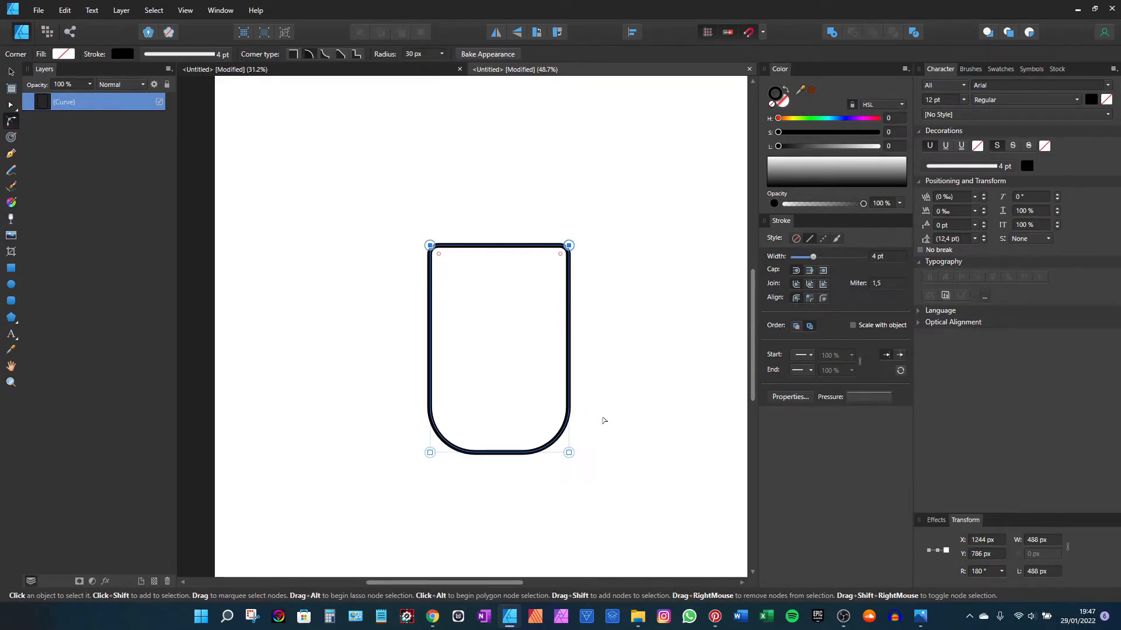
pyautogui.moveTo(606, 413); pyautogui.dragTo(341, 495)
pyautogui.scroll(-1, 426, 56)
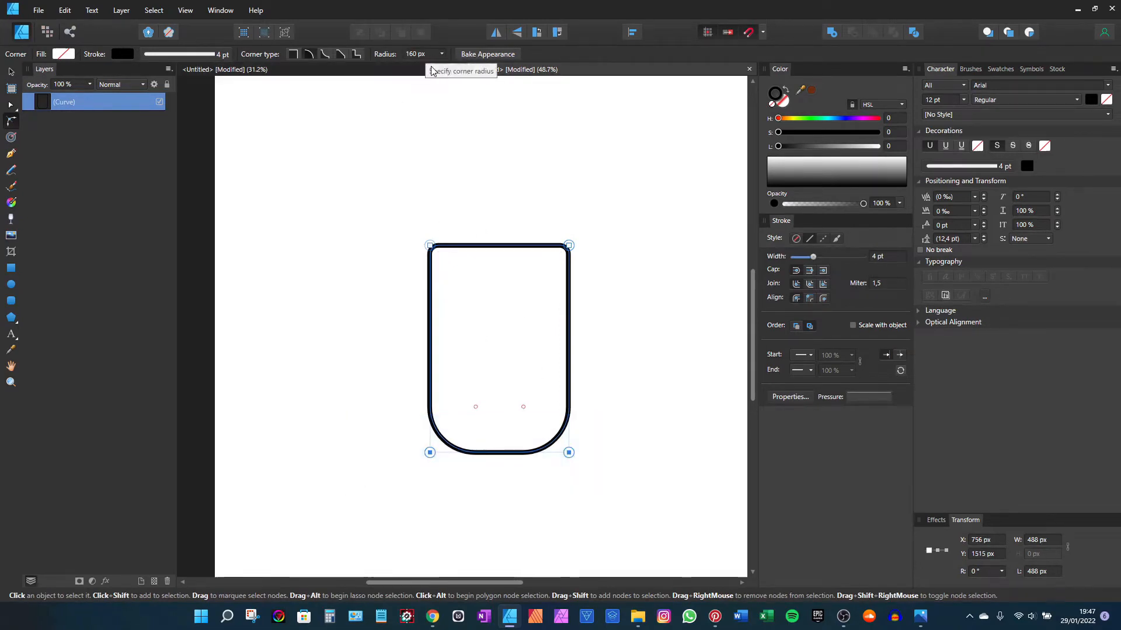
pyautogui.scroll(-1, 515, 231)
pyautogui.scroll(1, 516, 242)
pyautogui.scroll(-1, 515, 242)
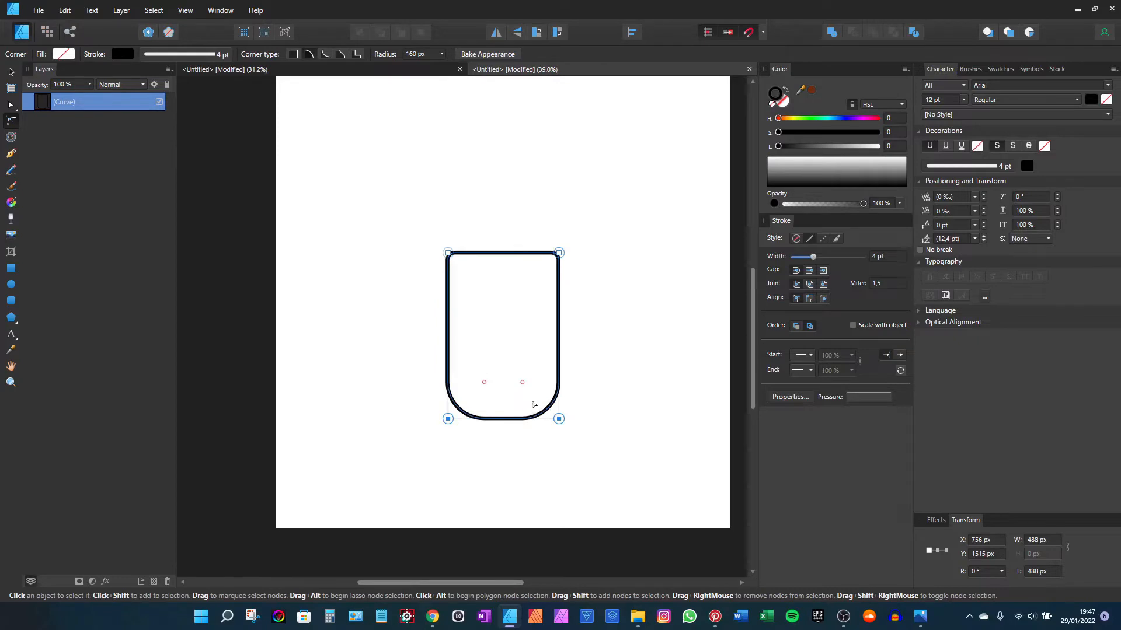
# Taper the cup body by moving its top corner nodes outward, to about X 717 px and X 1276 px, keeping Y at 786 px
pyautogui.moveTo(524, 385); pyautogui.dragTo(535, 393)
pyautogui.press('v')
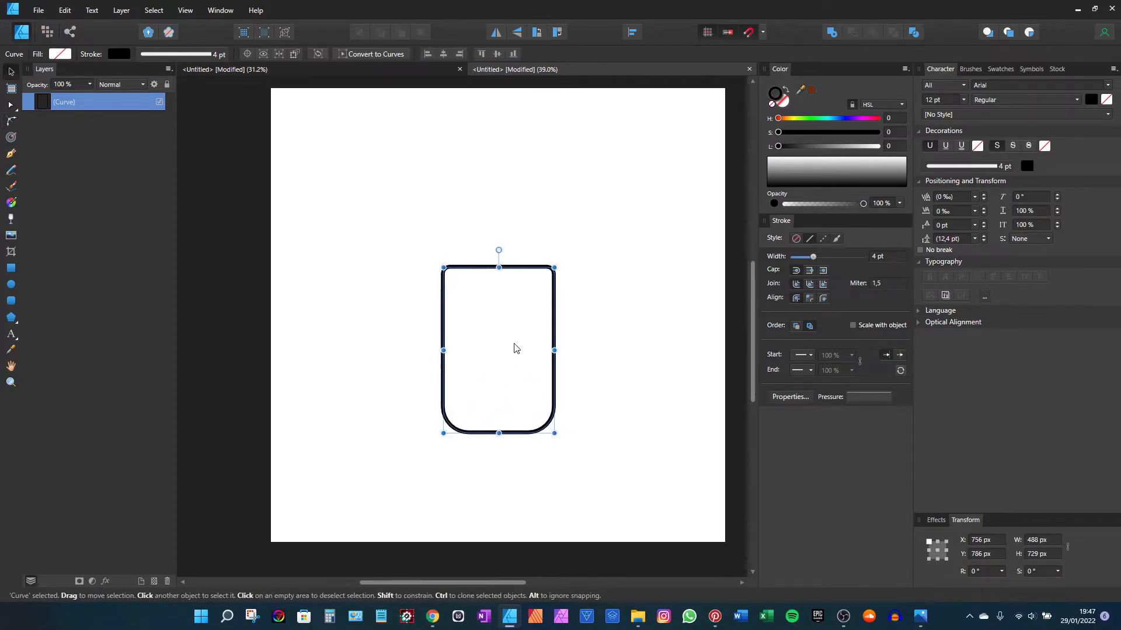
pyautogui.moveTo(514, 344); pyautogui.dragTo(515, 344)
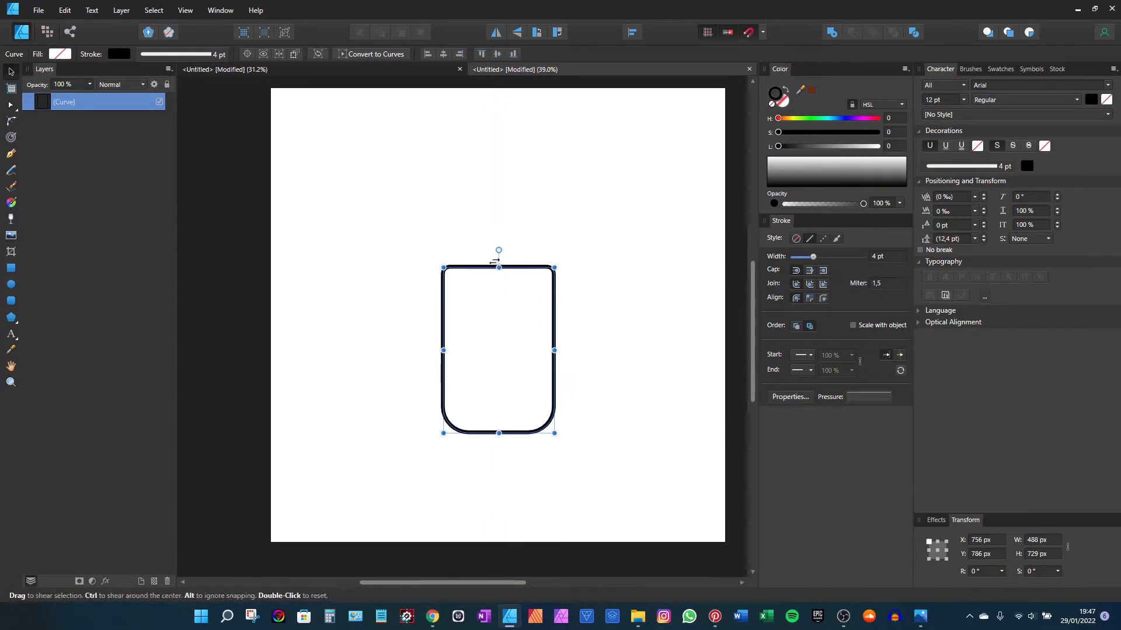
pyautogui.press('a')
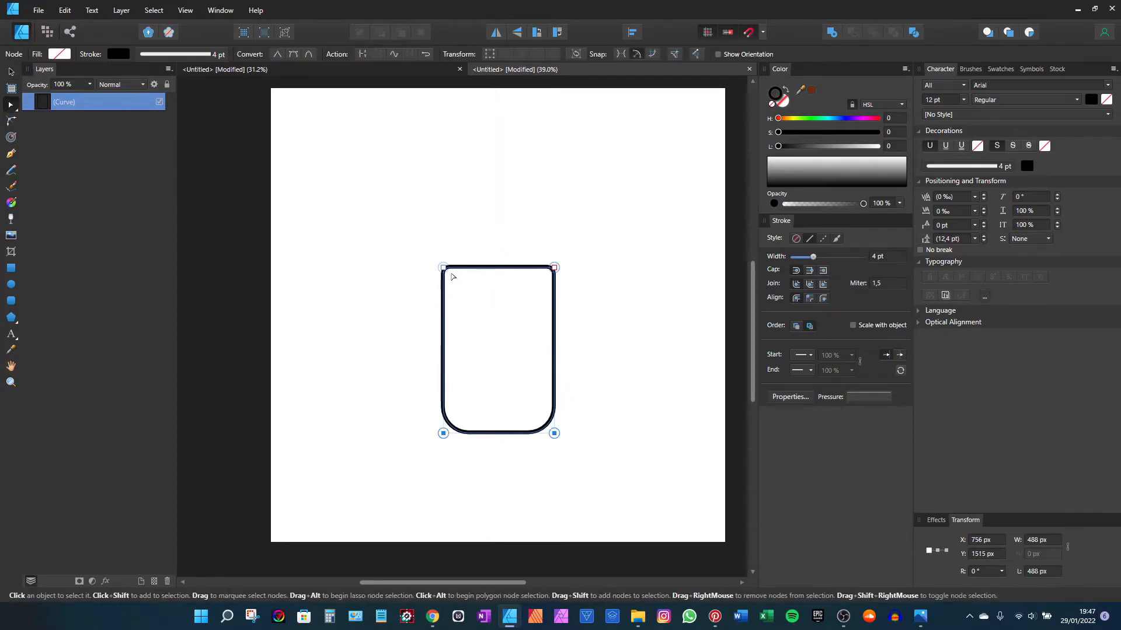
pyautogui.press('v')
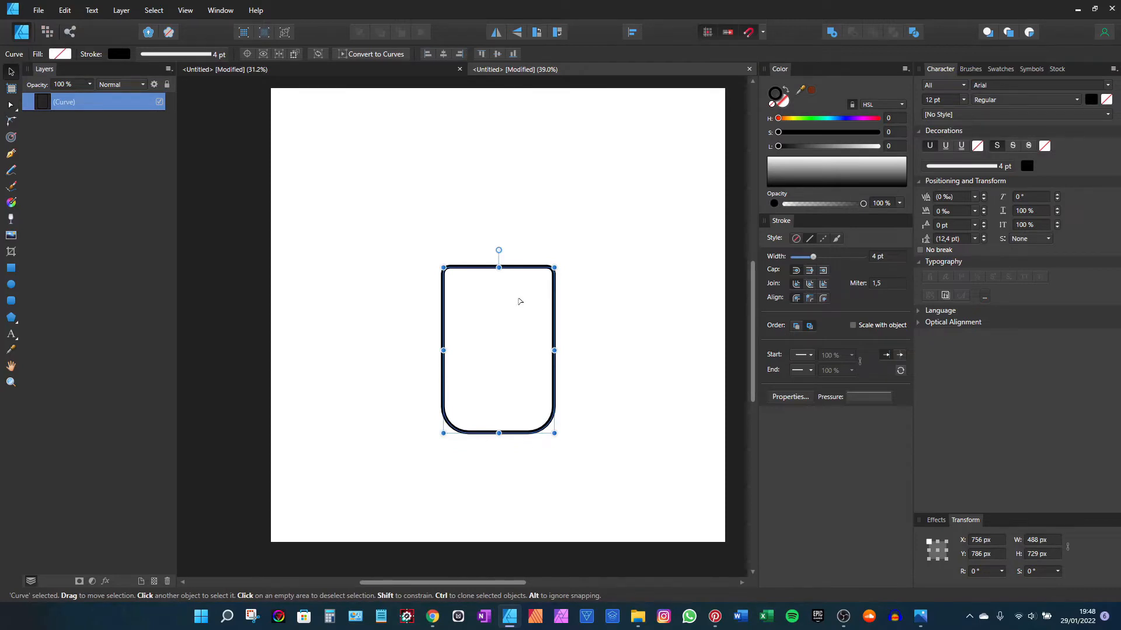
pyautogui.press('a')
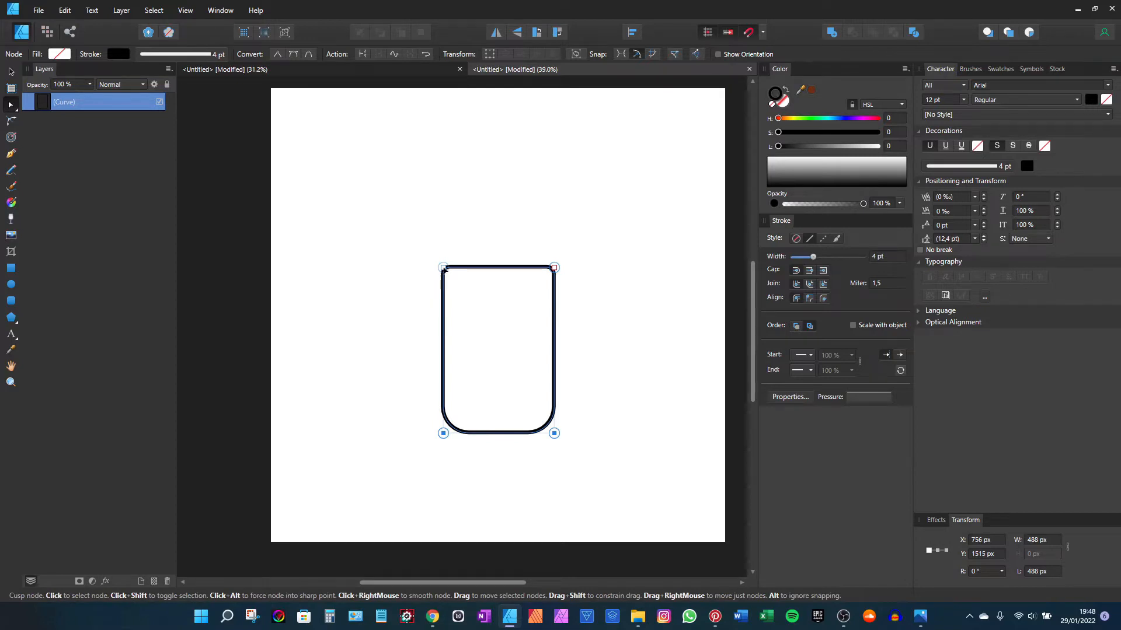
pyautogui.moveTo(442, 268); pyautogui.dragTo(433, 268)
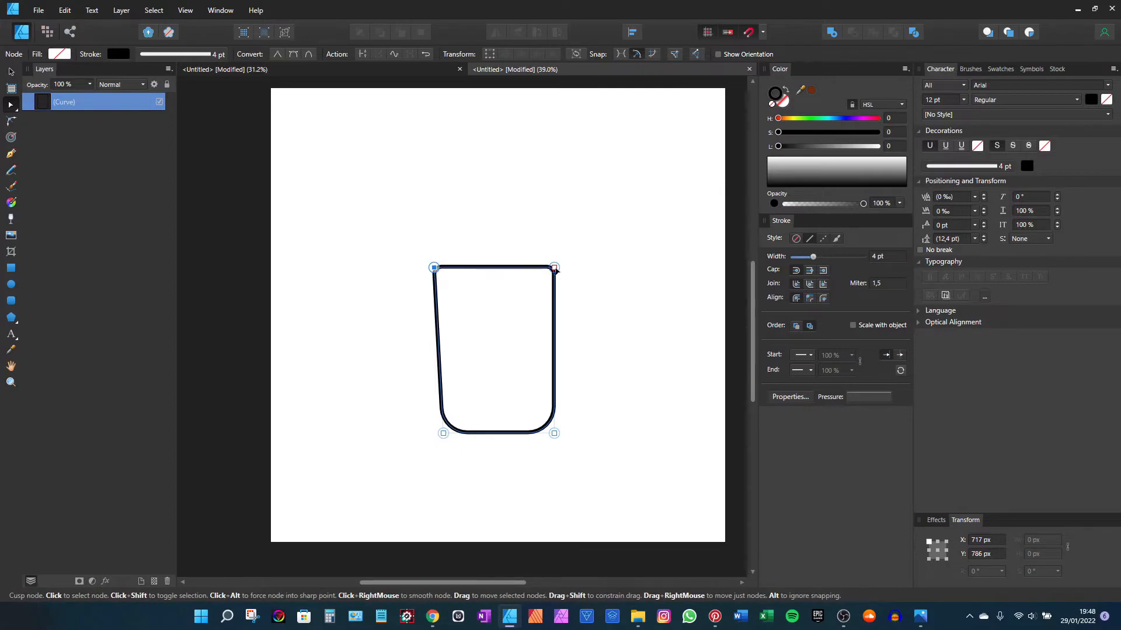
pyautogui.moveTo(555, 270); pyautogui.dragTo(561, 270)
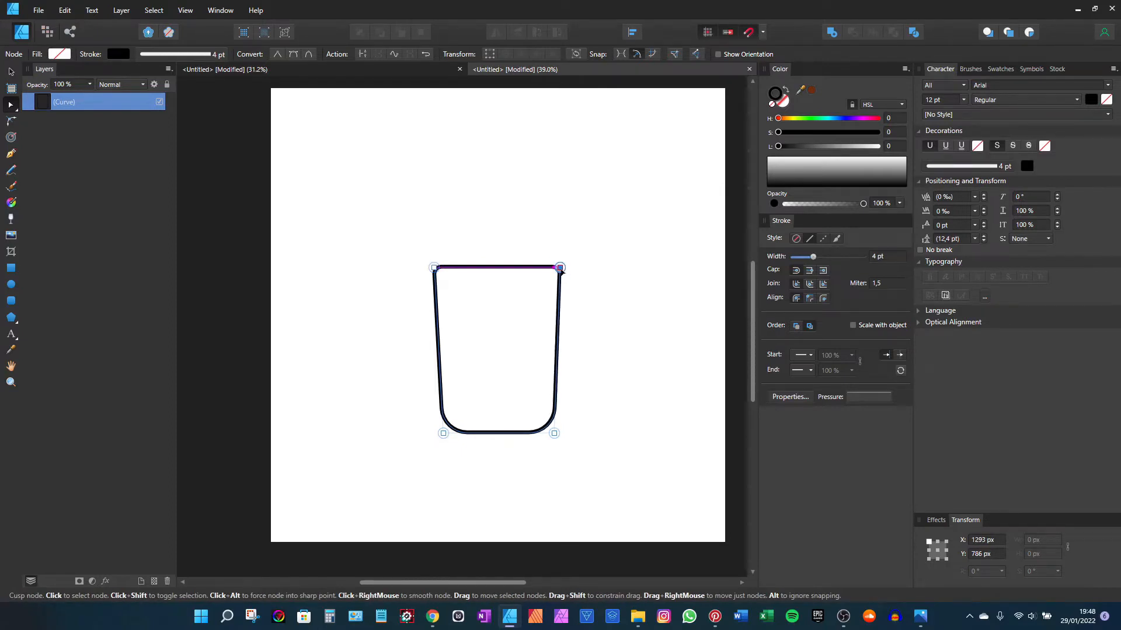
pyautogui.scroll(2, 601, 252)
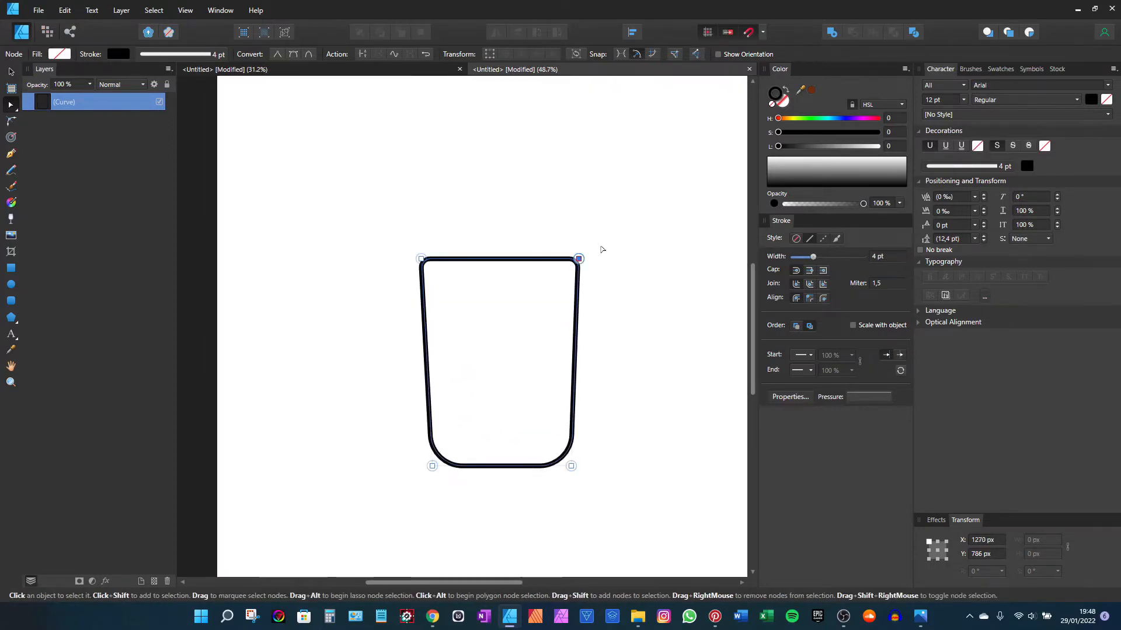
pyautogui.moveTo(579, 260); pyautogui.dragTo(579, 260)
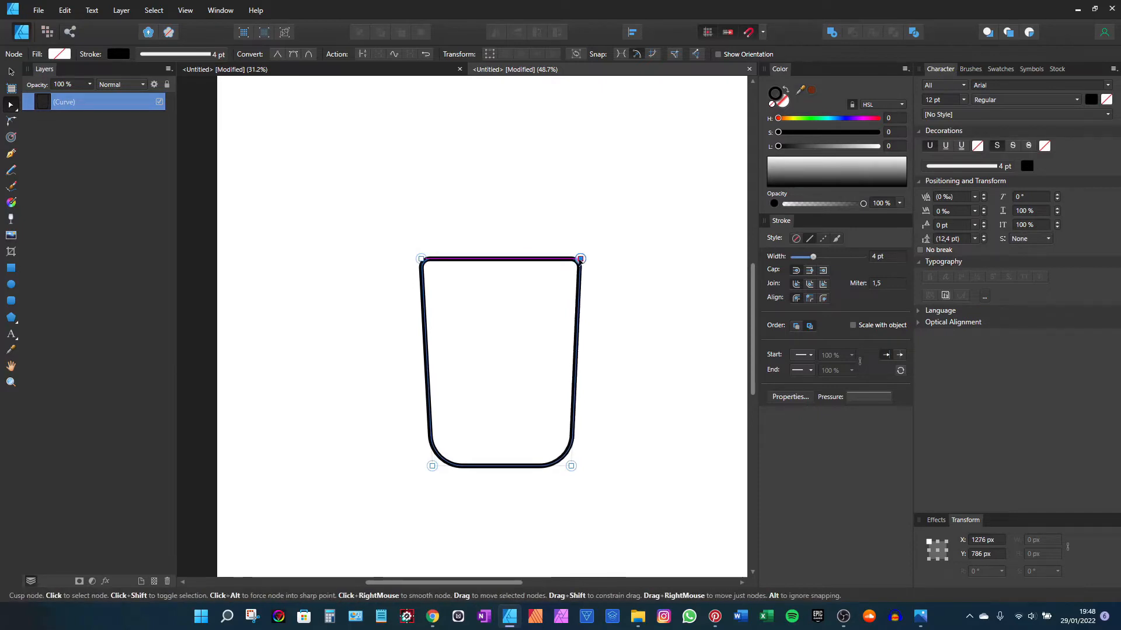
pyautogui.scroll(-2, 580, 259)
# Move the tapered cup body down on the page to about X 720.3, Y 825 px
pyautogui.press('v')
pyautogui.scroll(1, 574, 267)
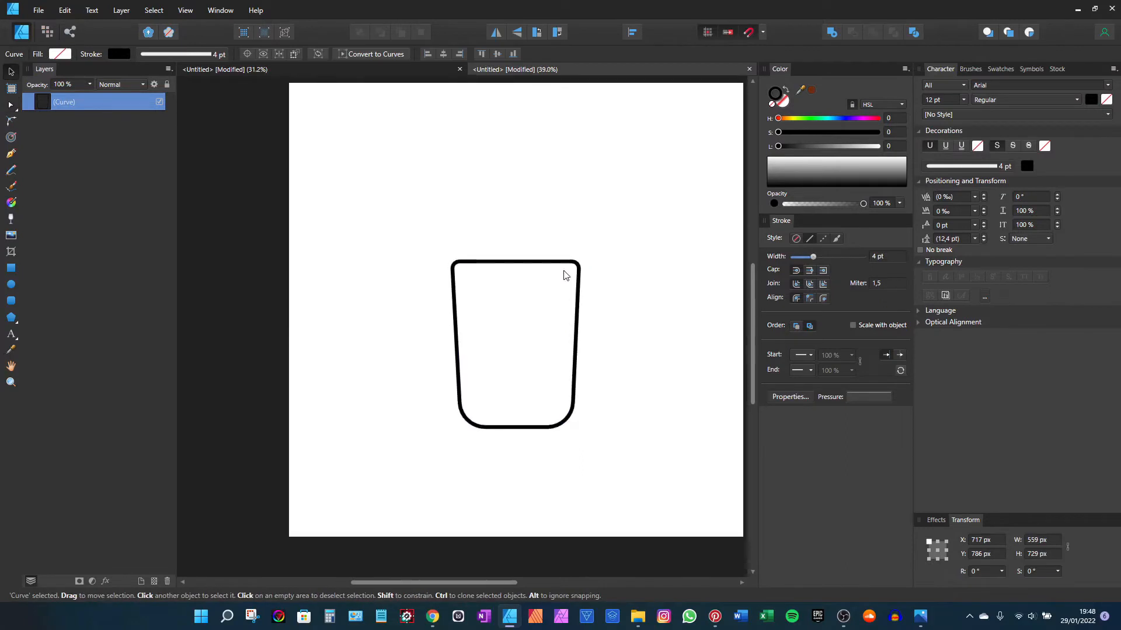
pyautogui.moveTo(523, 326); pyautogui.dragTo(518, 334)
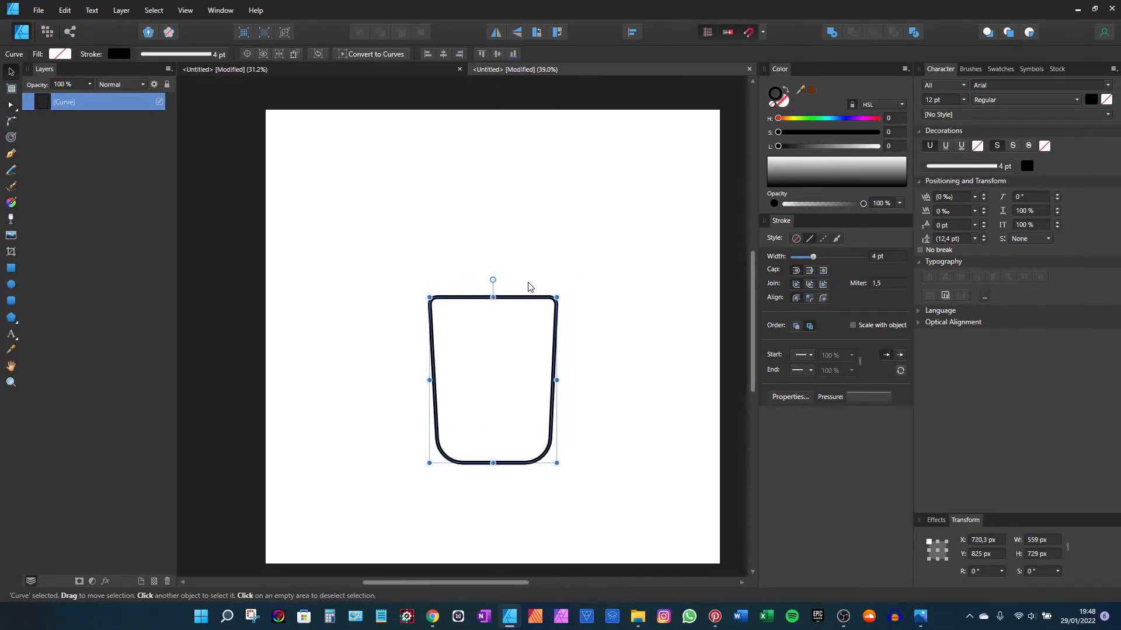
# Draw a wide lid rectangle about 688 × 124 px on the cup's top edge and round all four corners to 65 px
pyautogui.click(10, 268)
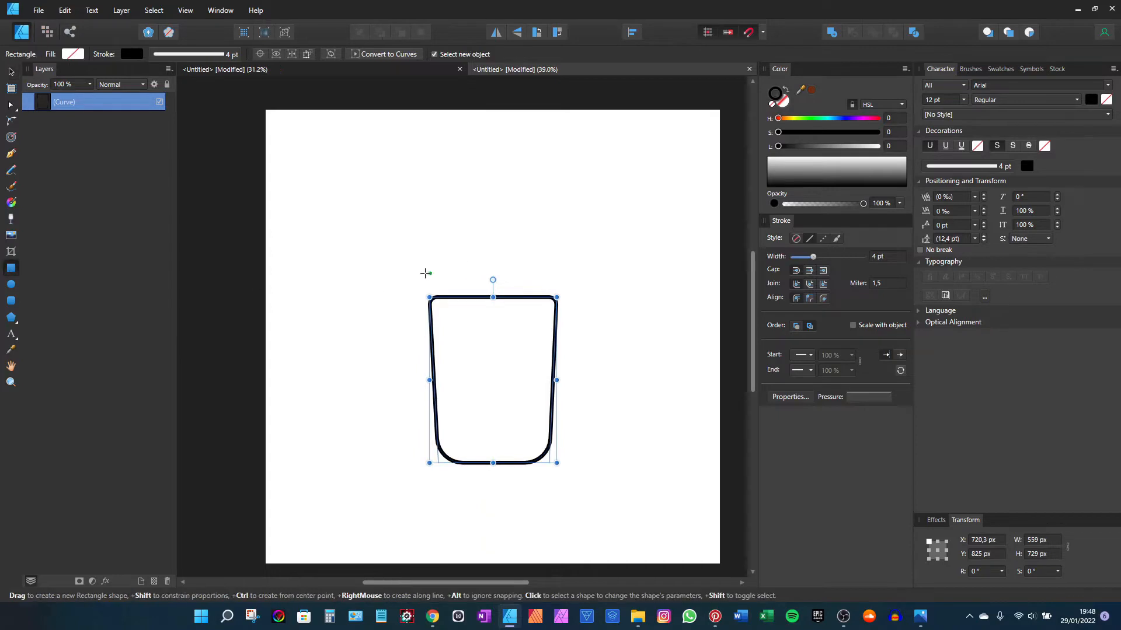
pyautogui.moveTo(412, 268); pyautogui.dragTo(570, 300)
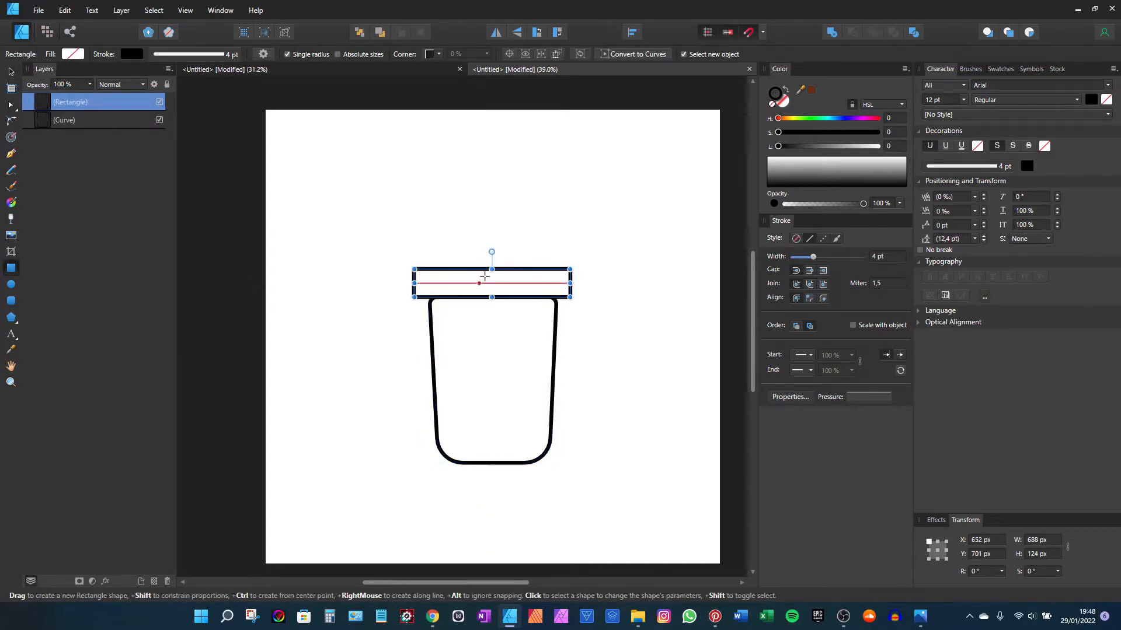
pyautogui.press('c')
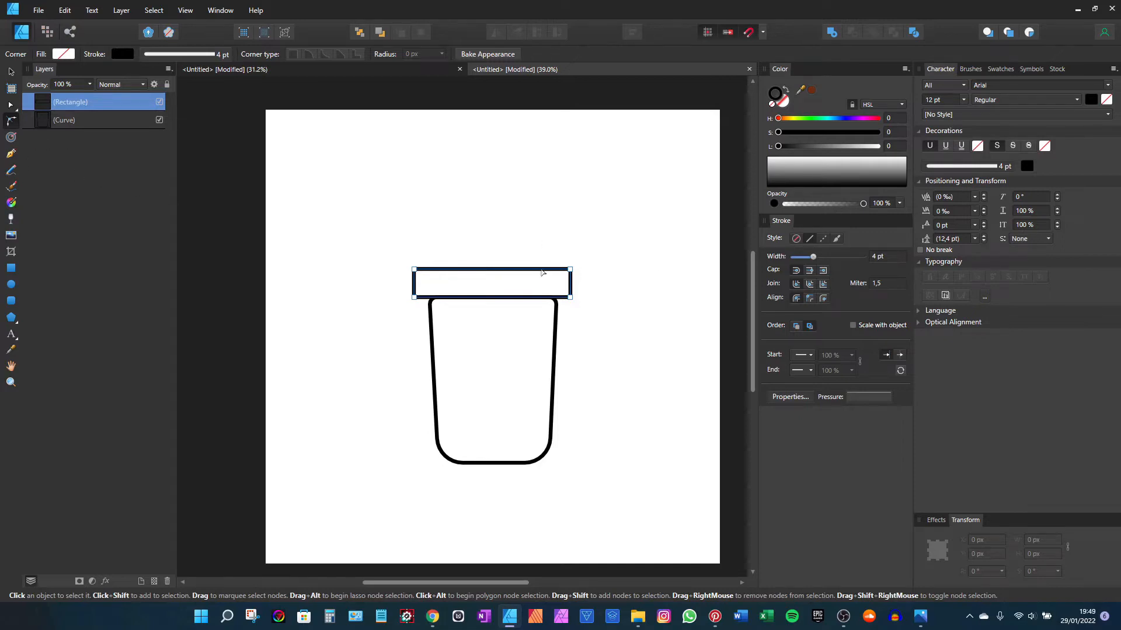
pyautogui.moveTo(603, 249)
pyautogui.mouseDown()
pyautogui.moveTo(414, 311)
pyautogui.moveTo(603, 248)
pyautogui.mouseUp()
pyautogui.moveTo(630, 244); pyautogui.dragTo(368, 338)
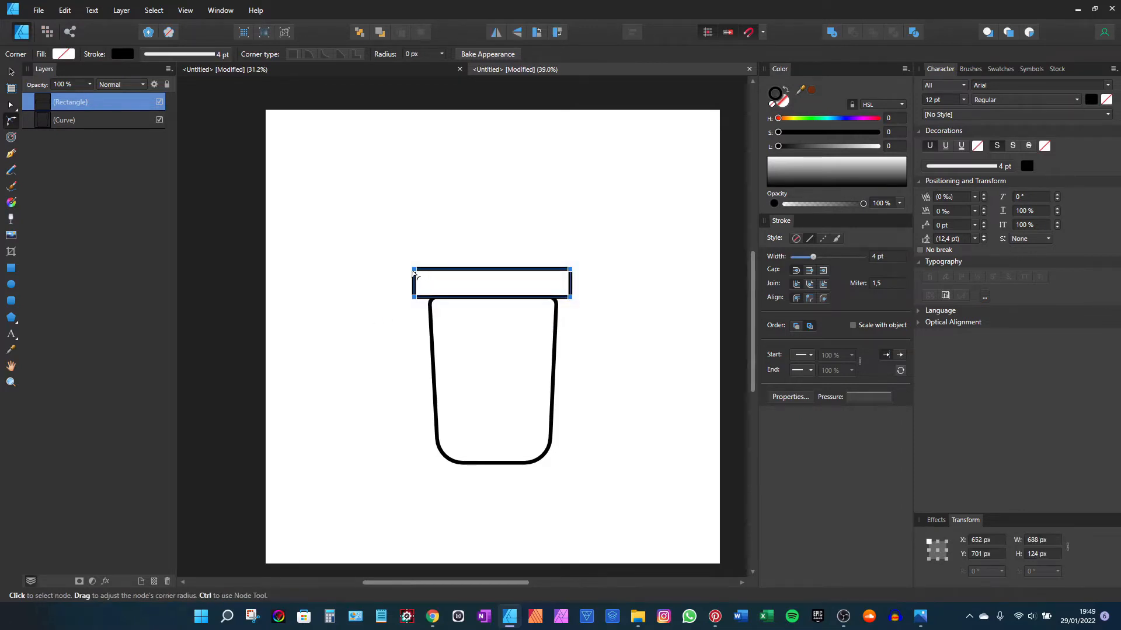
pyautogui.moveTo(415, 271); pyautogui.dragTo(435, 281)
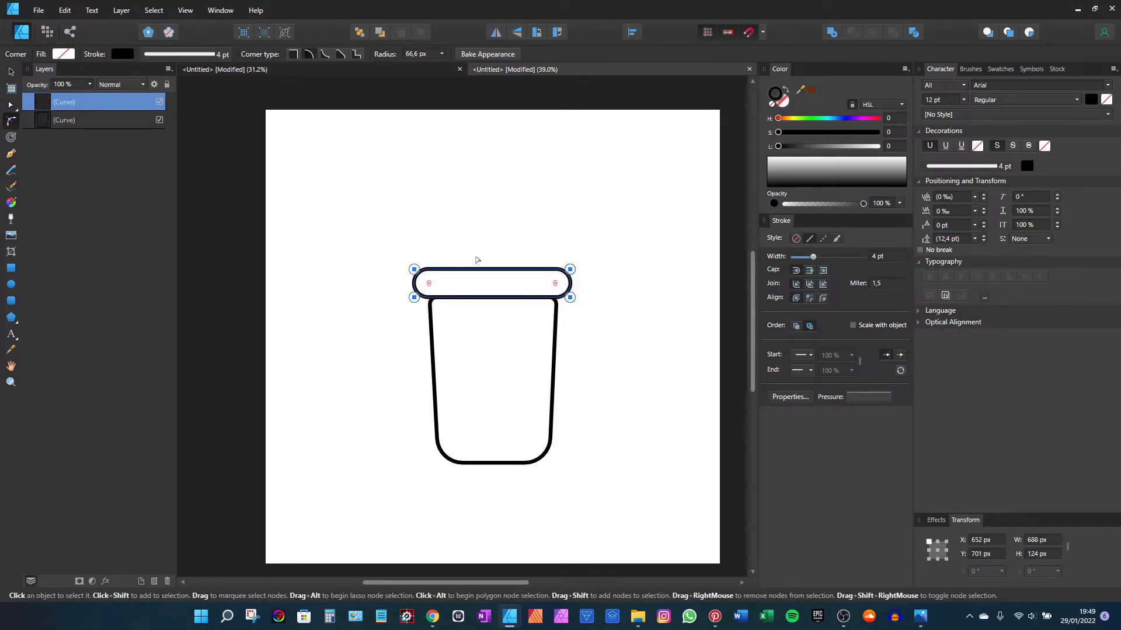
pyautogui.scroll(-2, 430, 54)
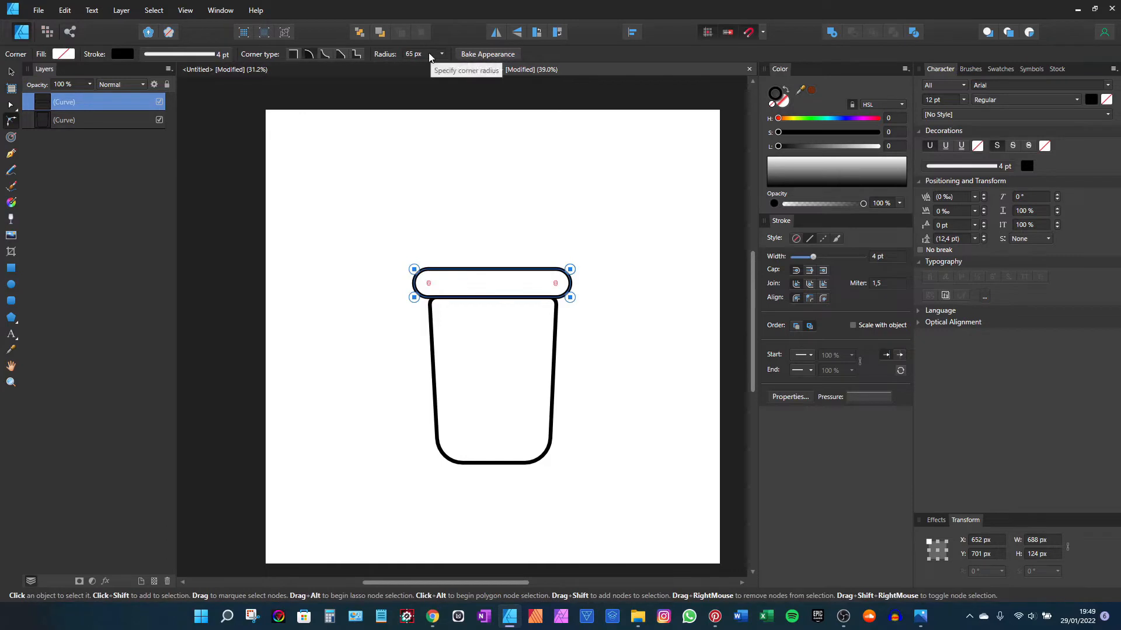
# Move the rounded lid down to about X 652, Y 763 px so that it overlaps the cup's rim
pyautogui.press('v')
pyautogui.scroll(2, 479, 291)
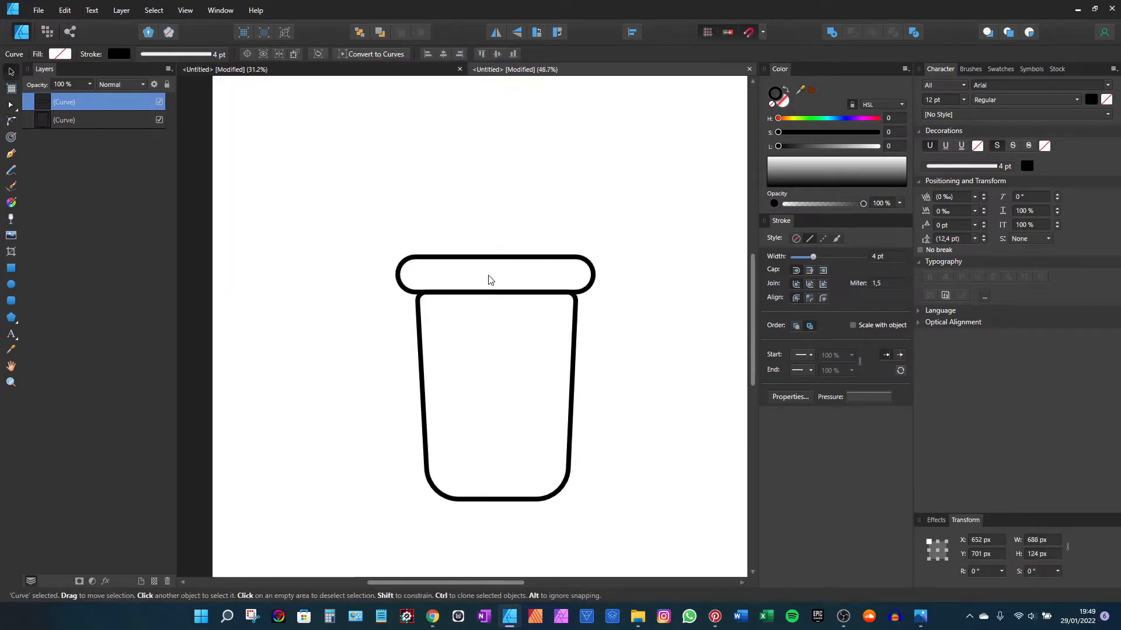
pyautogui.moveTo(498, 274); pyautogui.dragTo(495, 290)
pyautogui.scroll(-3, 525, 290)
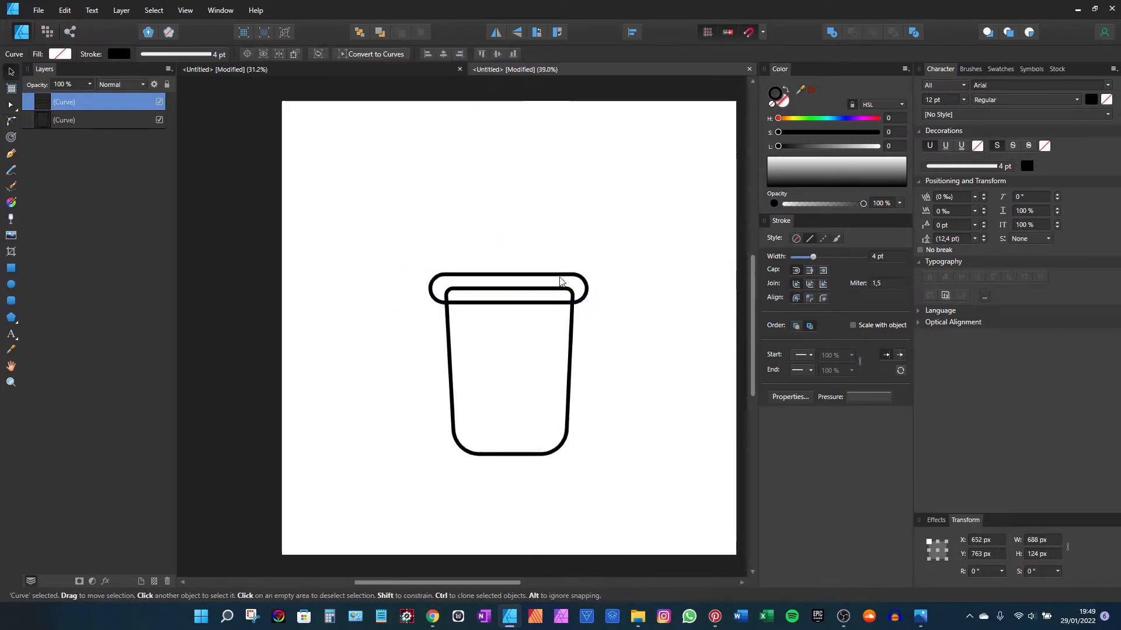
pyautogui.scroll(1, 532, 290)
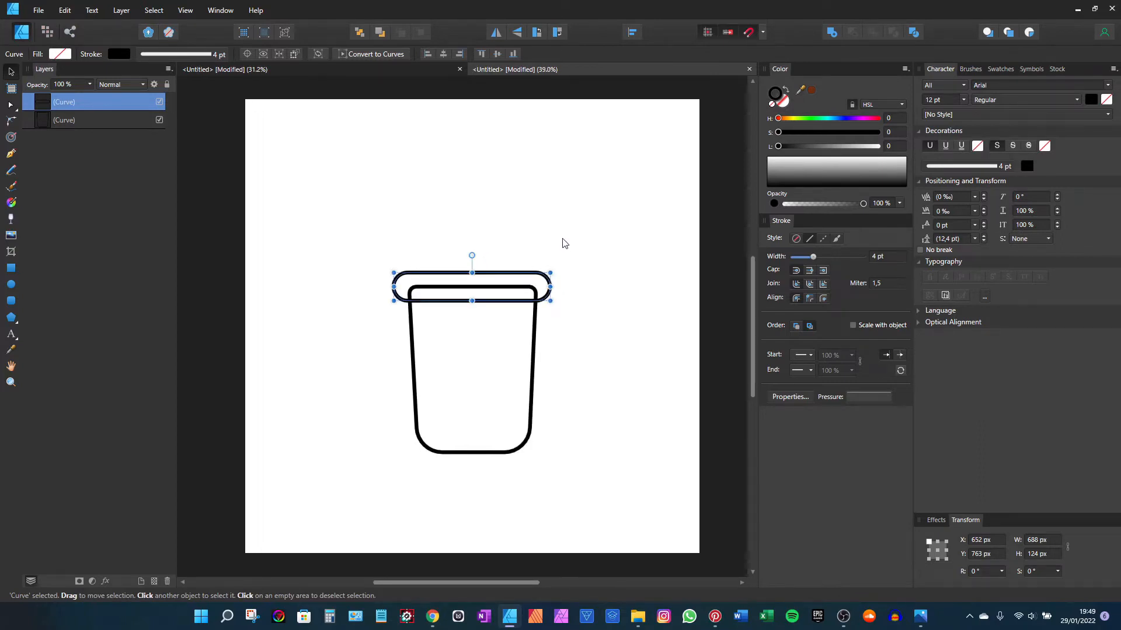
pyautogui.scroll(-2, 557, 242)
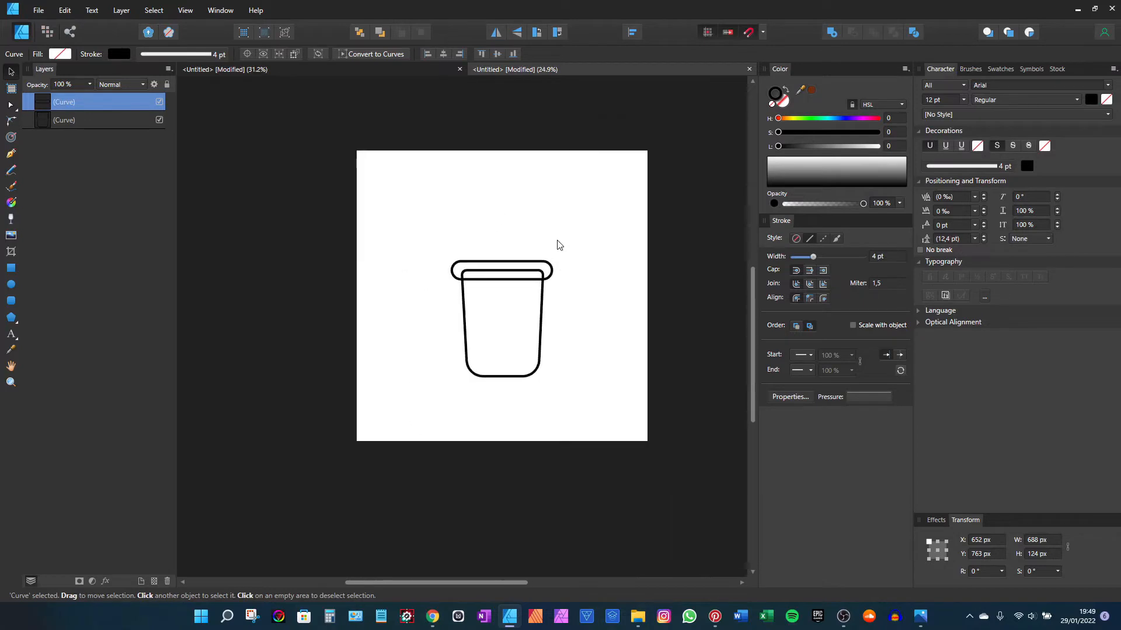
pyautogui.scroll(2, 560, 242)
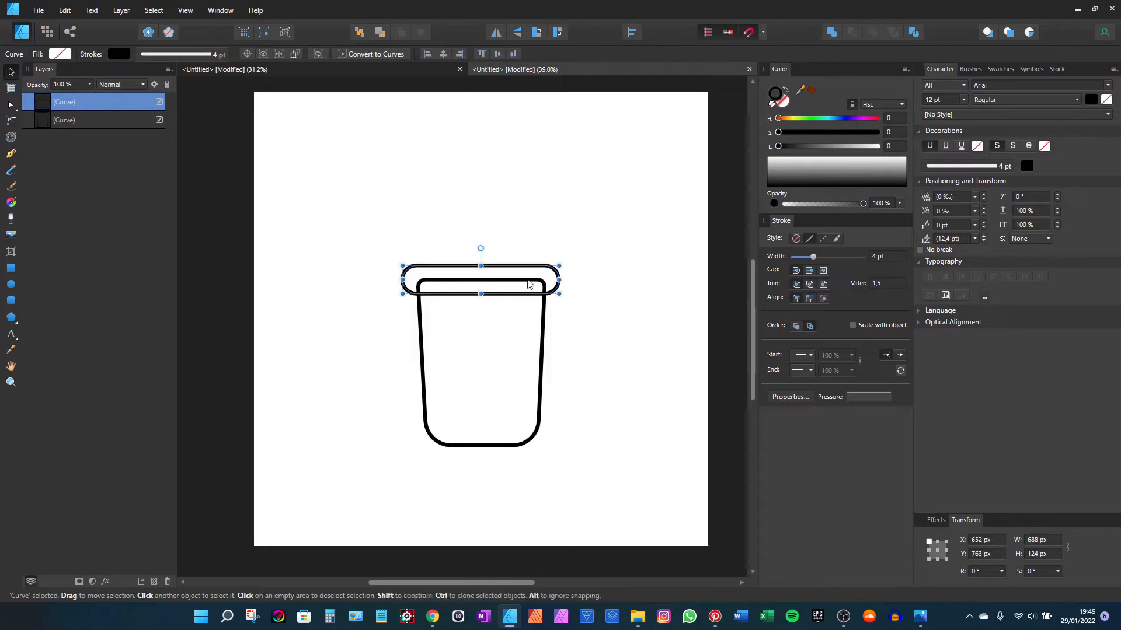
pyautogui.scroll(2, 517, 299)
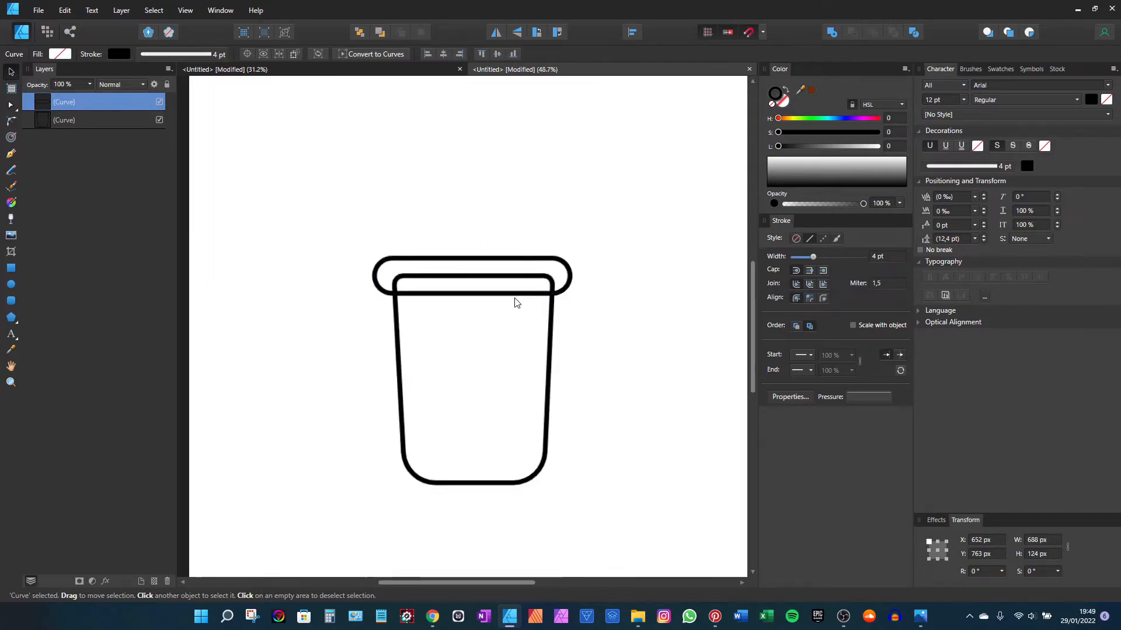
pyautogui.scroll(2, 517, 302)
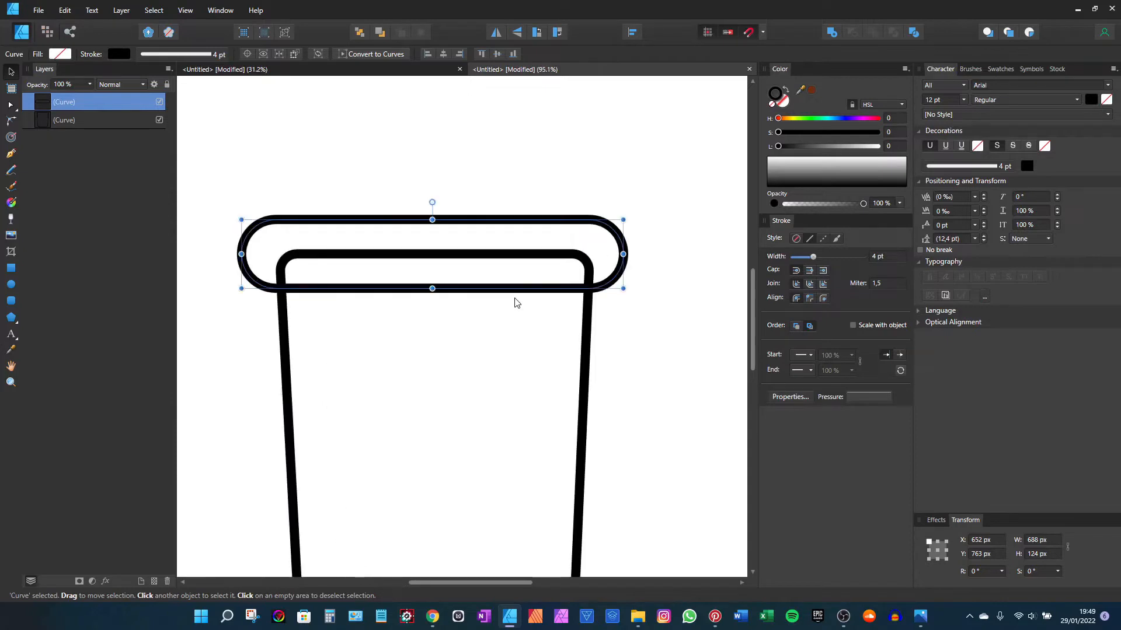
pyautogui.scroll(-4, 517, 302)
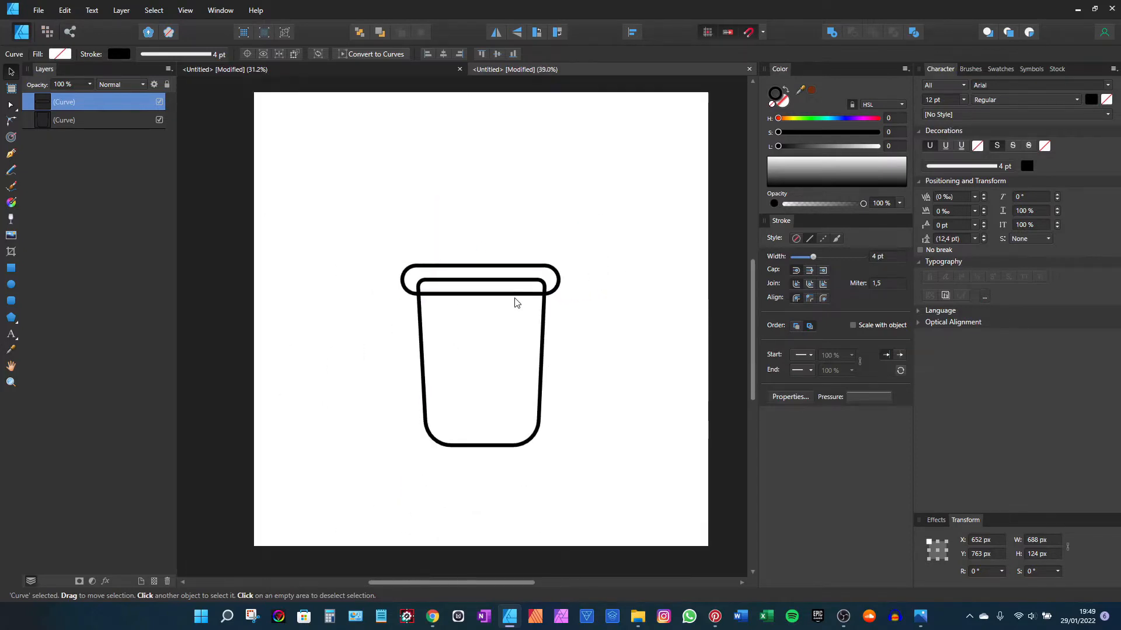
pyautogui.moveTo(515, 298); pyautogui.dragTo(511, 301)
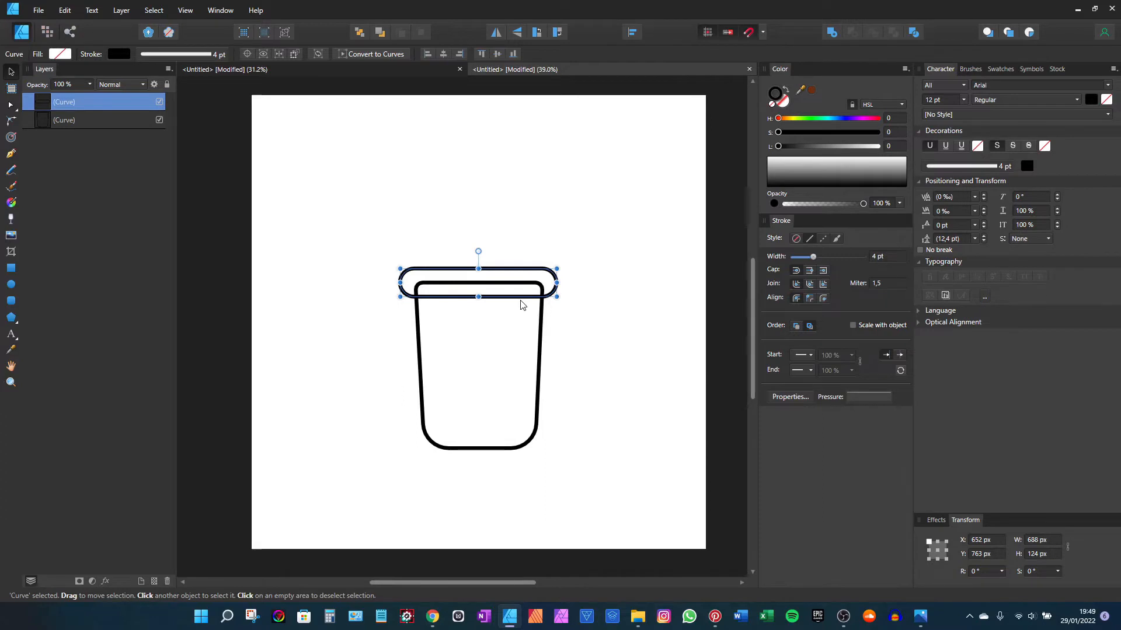
# Draw a narrower rectangle about 469 × 66 px on top of the lid and round its two top corners to about 36.6 px
pyautogui.scroll(5, 488, 279)
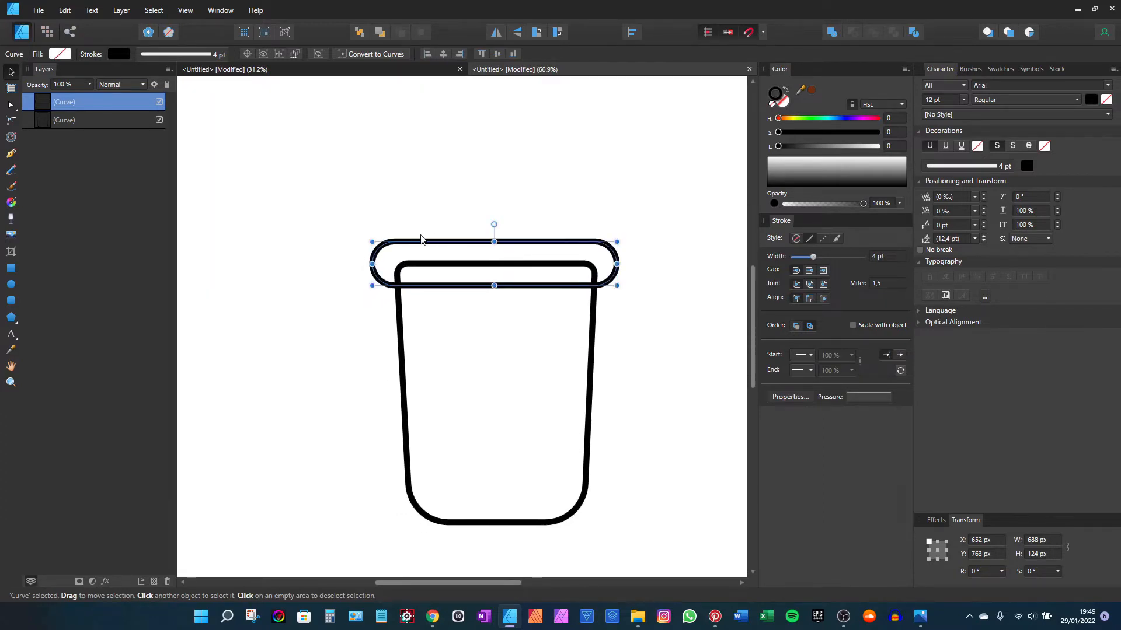
pyautogui.click(11, 268)
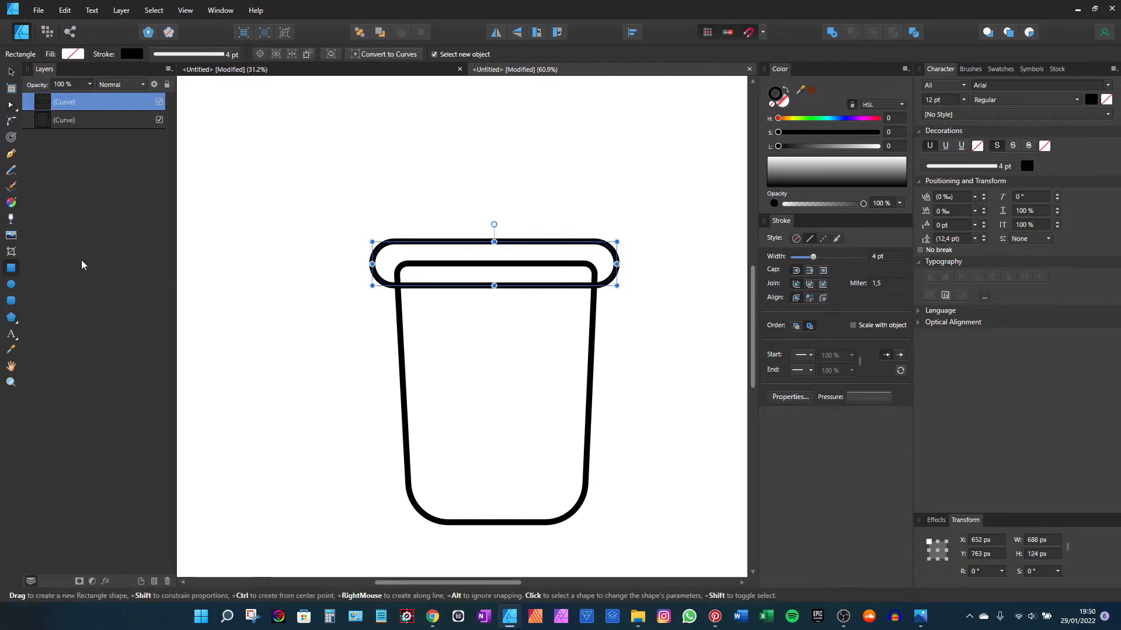
pyautogui.moveTo(410, 217)
pyautogui.mouseDown()
pyautogui.moveTo(586, 239)
pyautogui.moveTo(388, 230)
pyautogui.moveTo(429, 231)
pyautogui.mouseUp()
pyautogui.press('c')
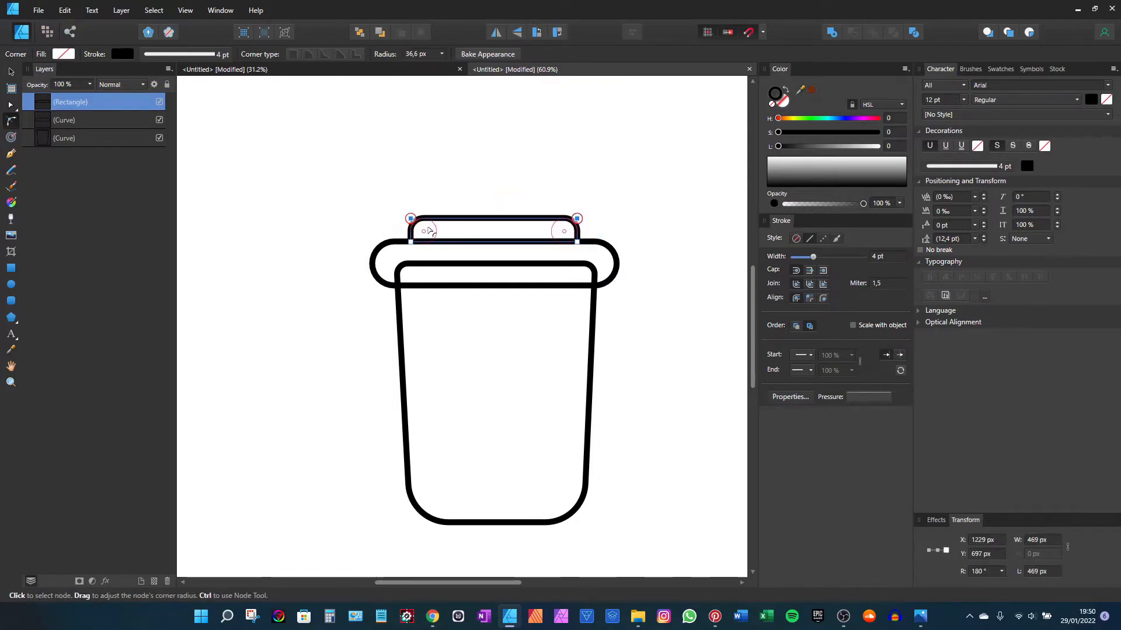
# Select both lid shapes and move them together slightly upward to about X 656, Y 685 px
pyautogui.press('v')
pyautogui.keyDown('shift'); pyautogui.click(588, 246); pyautogui.keyUp('shift')
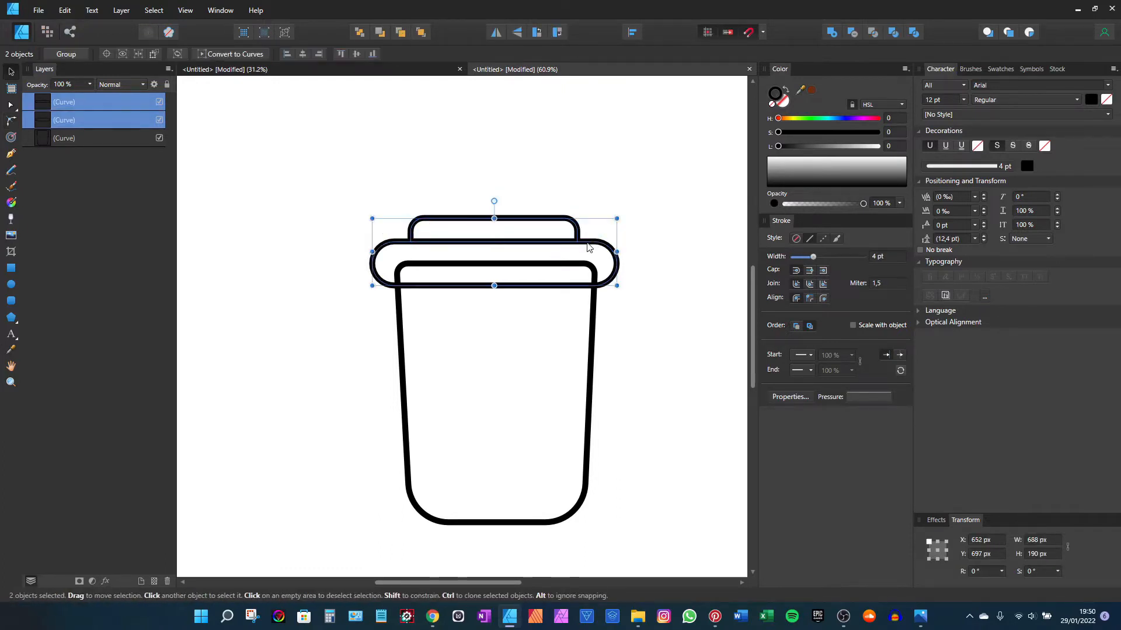
pyautogui.moveTo(534, 254); pyautogui.dragTo(535, 251)
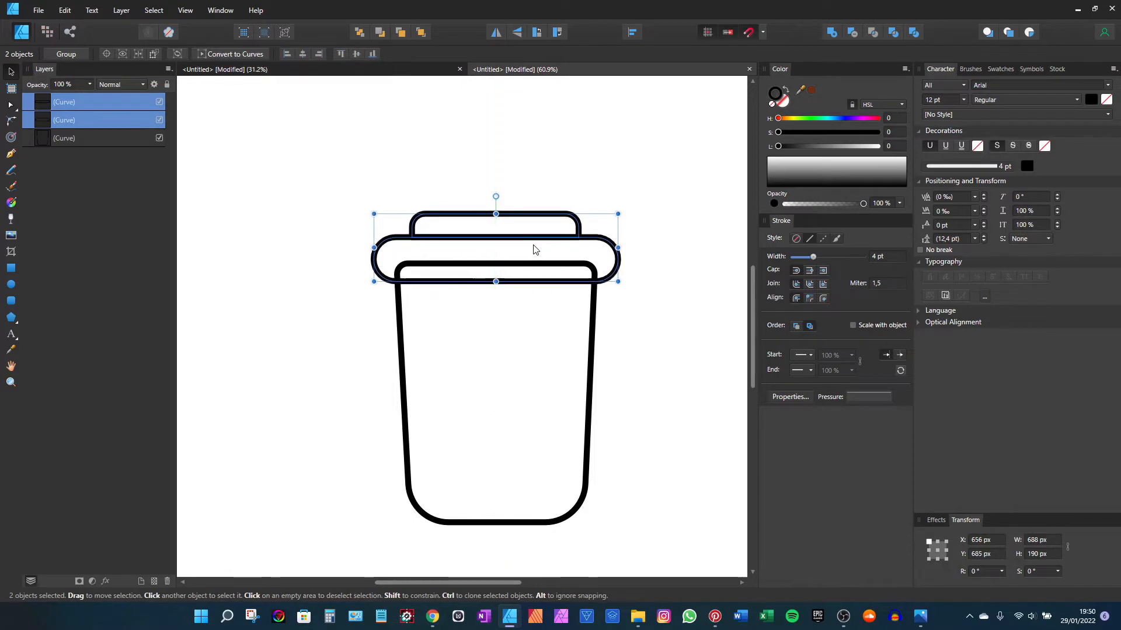
# Draw a bent straw line about 221 × 610 px with the Pen tool, rising from inside the cup through the lid
pyautogui.scroll(-1, 539, 260)
pyautogui.click(613, 256)
pyautogui.scroll(-2, 610, 251)
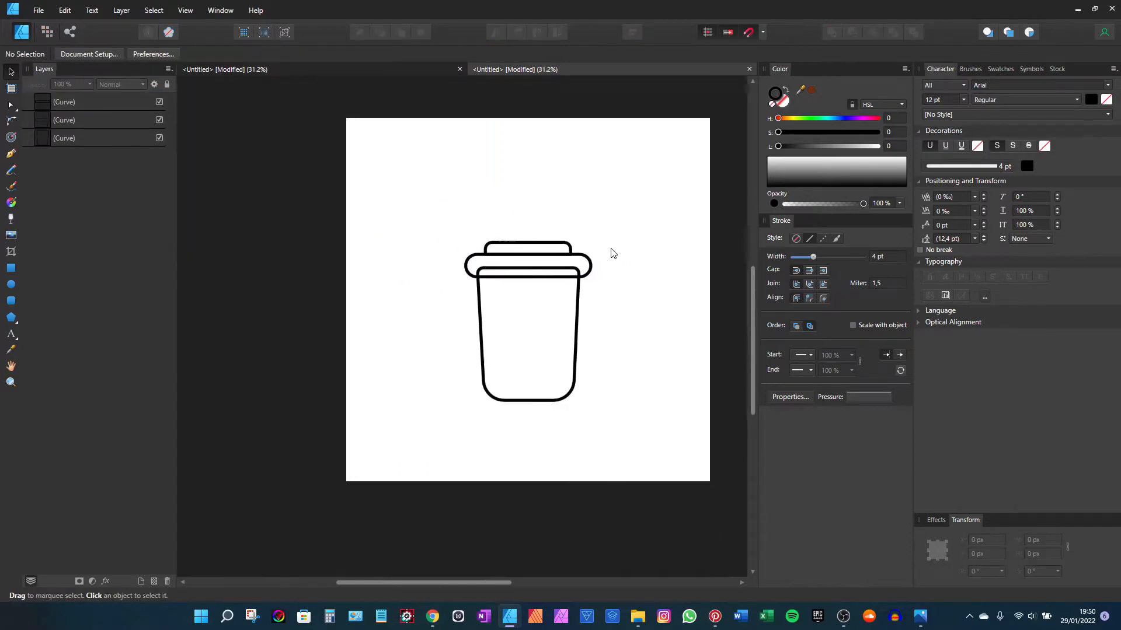
pyautogui.scroll(1, 610, 252)
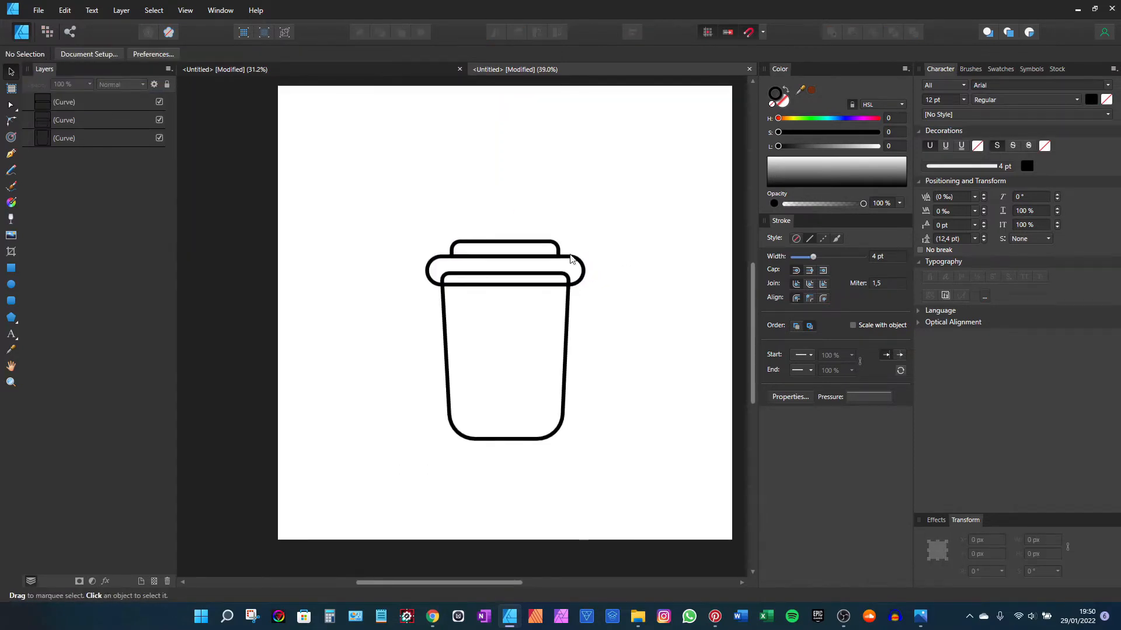
pyautogui.click(11, 154)
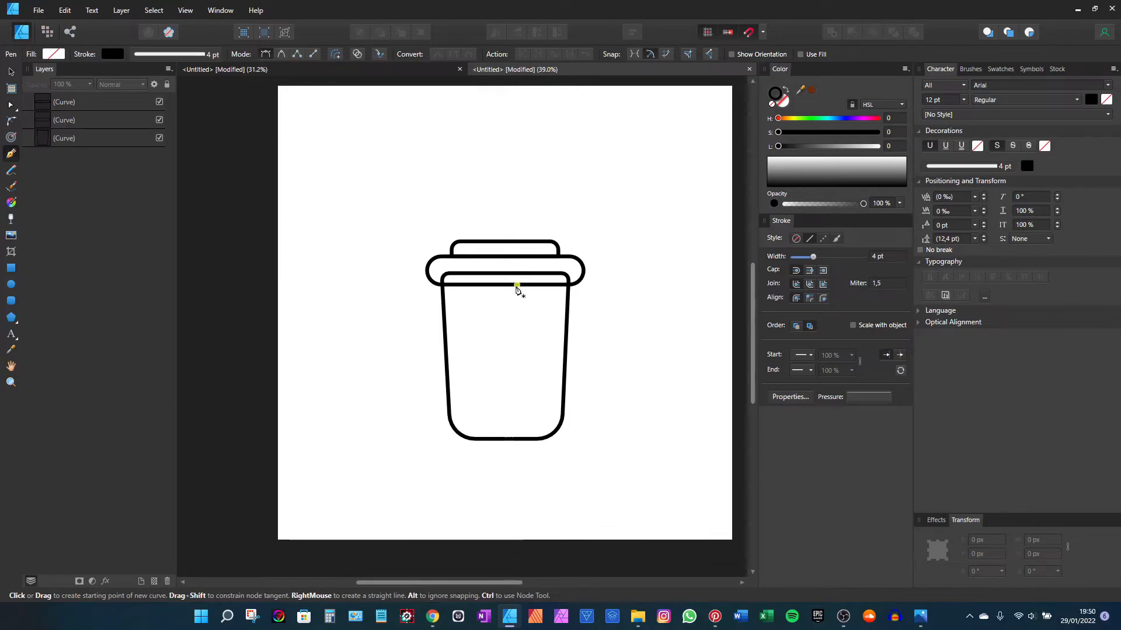
pyautogui.click(501, 313)
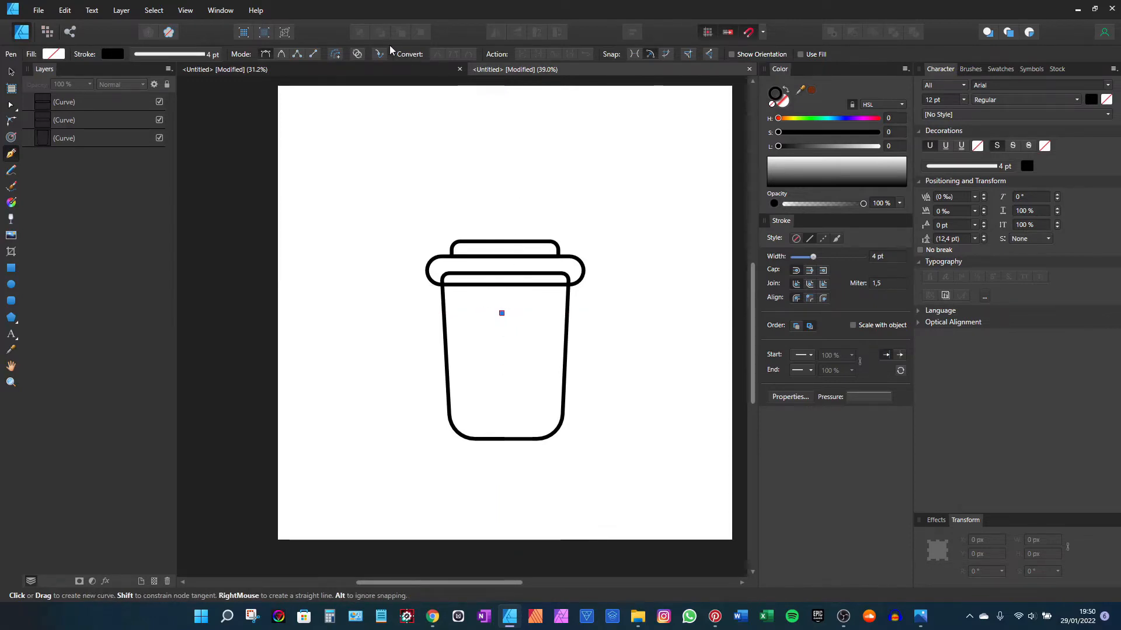
pyautogui.click(515, 184)
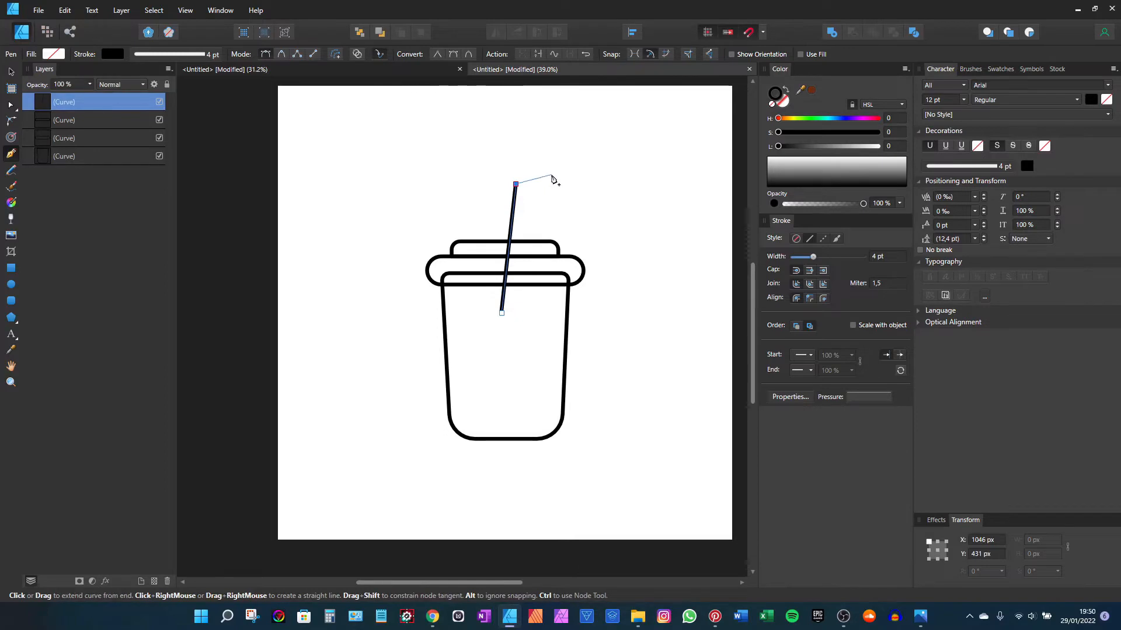
pyautogui.click(552, 178)
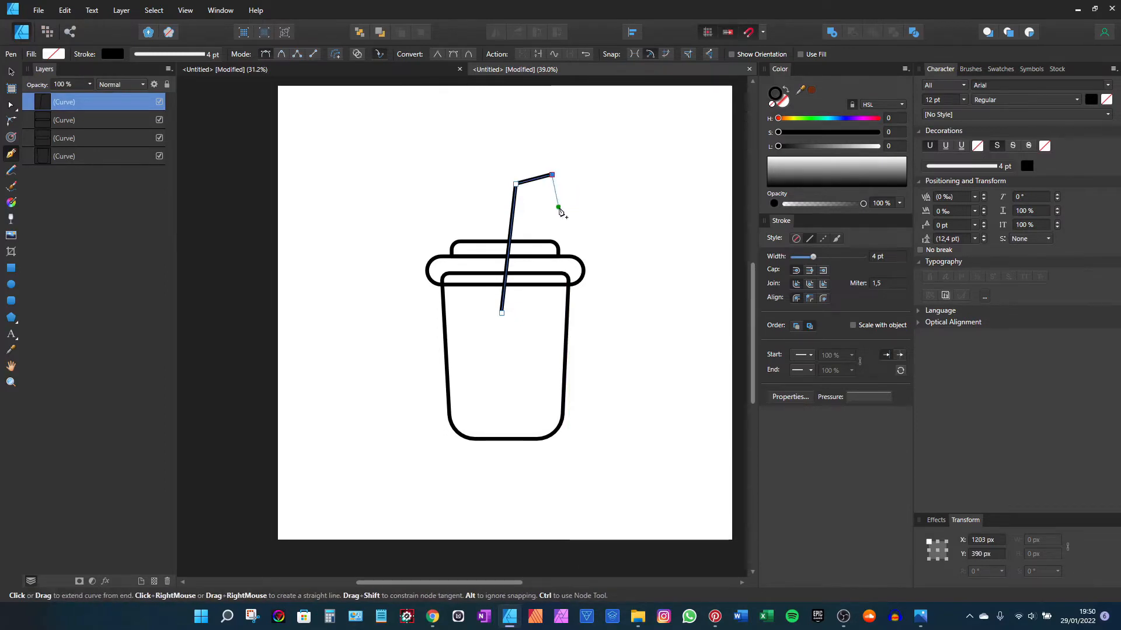
pyautogui.press('v')
# Set the straw's stroke width to 15 pt
pyautogui.scroll(1, 524, 218)
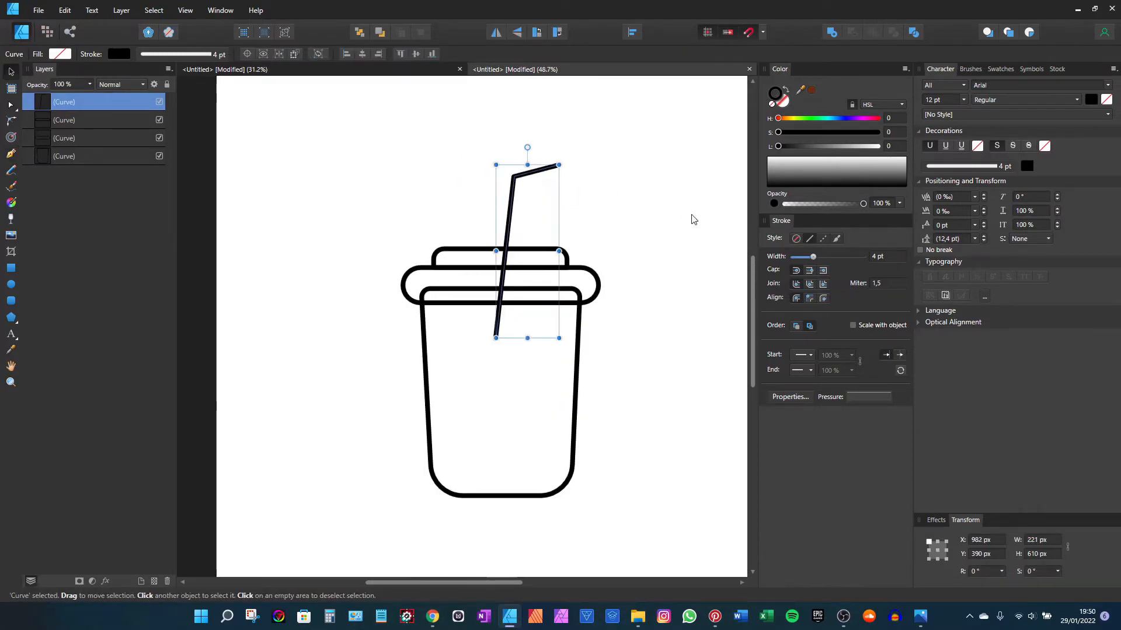
pyautogui.moveTo(817, 254); pyautogui.dragTo(826, 255)
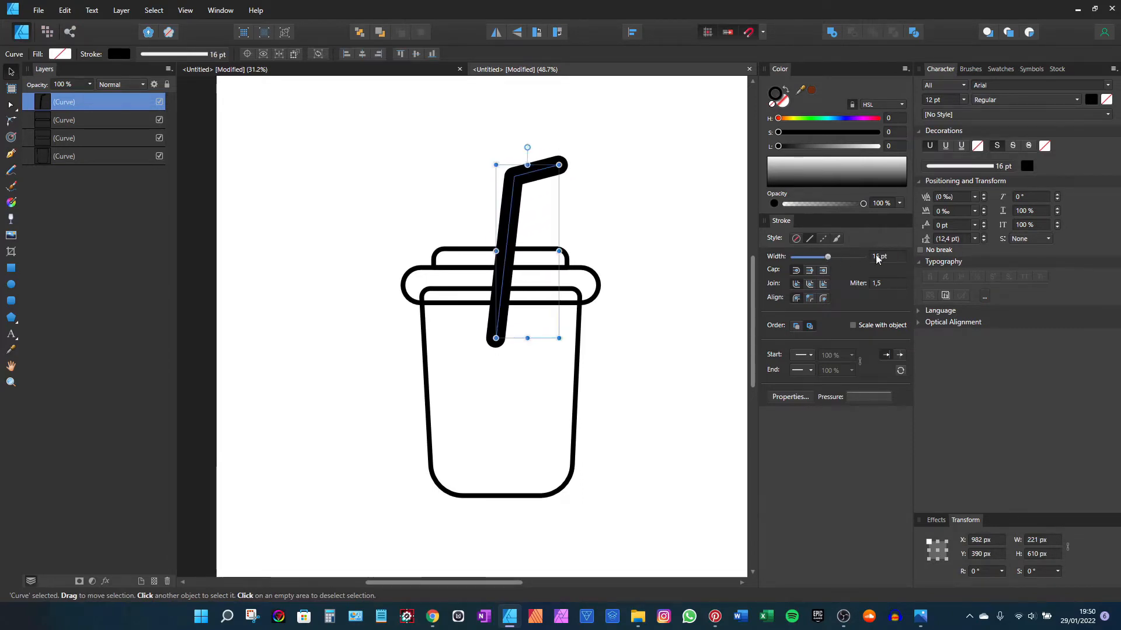
pyautogui.scroll(-2, 556, 194)
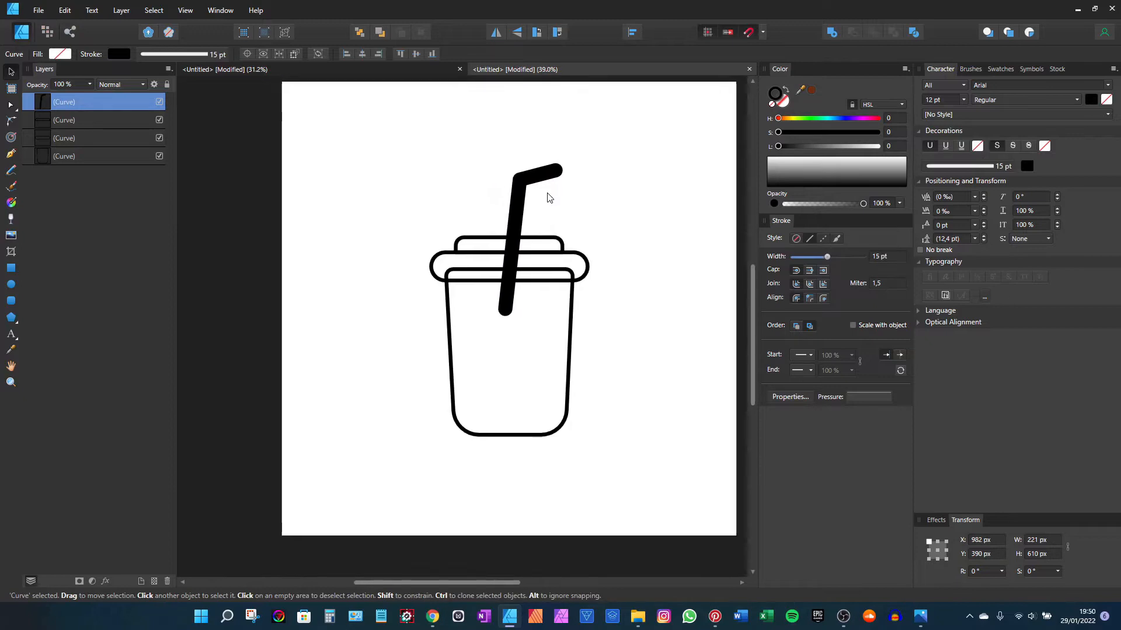
pyautogui.moveTo(550, 194); pyautogui.dragTo(537, 210)
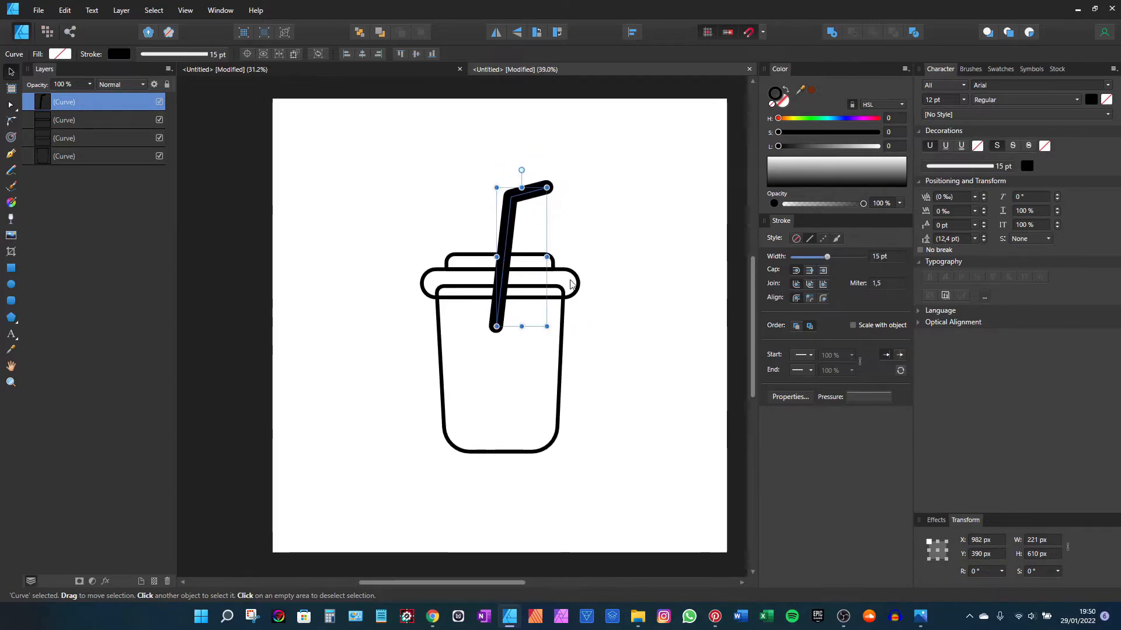
# Draw a rectangle about 715 × 172 px across the middle of the cup body and set its stroke width to 4 pt
pyautogui.click(560, 365)
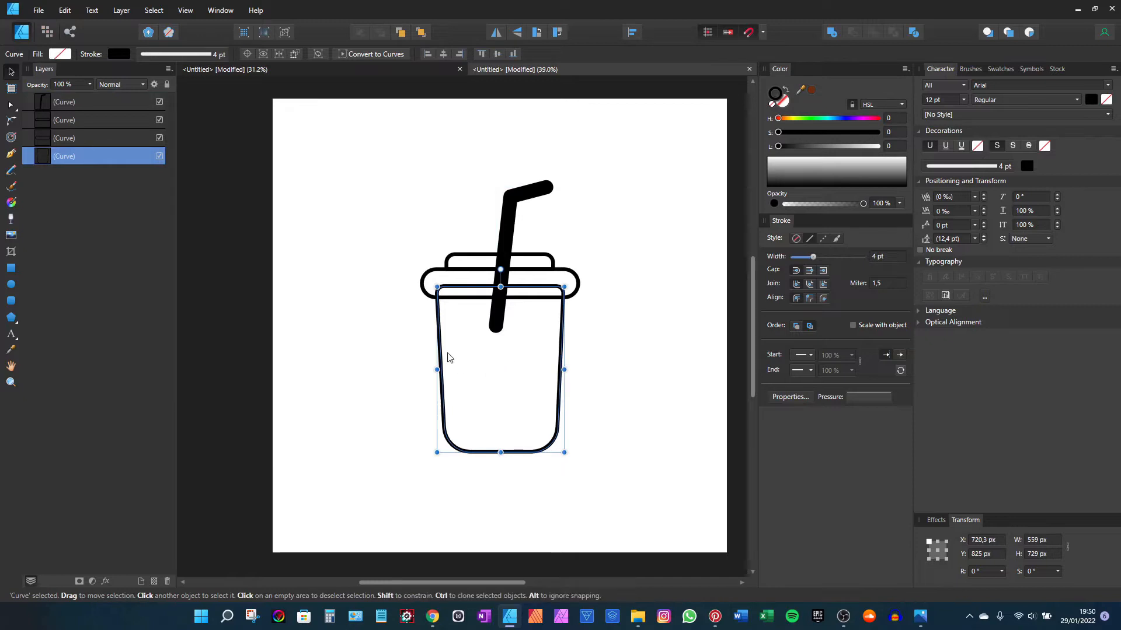
pyautogui.click(11, 269)
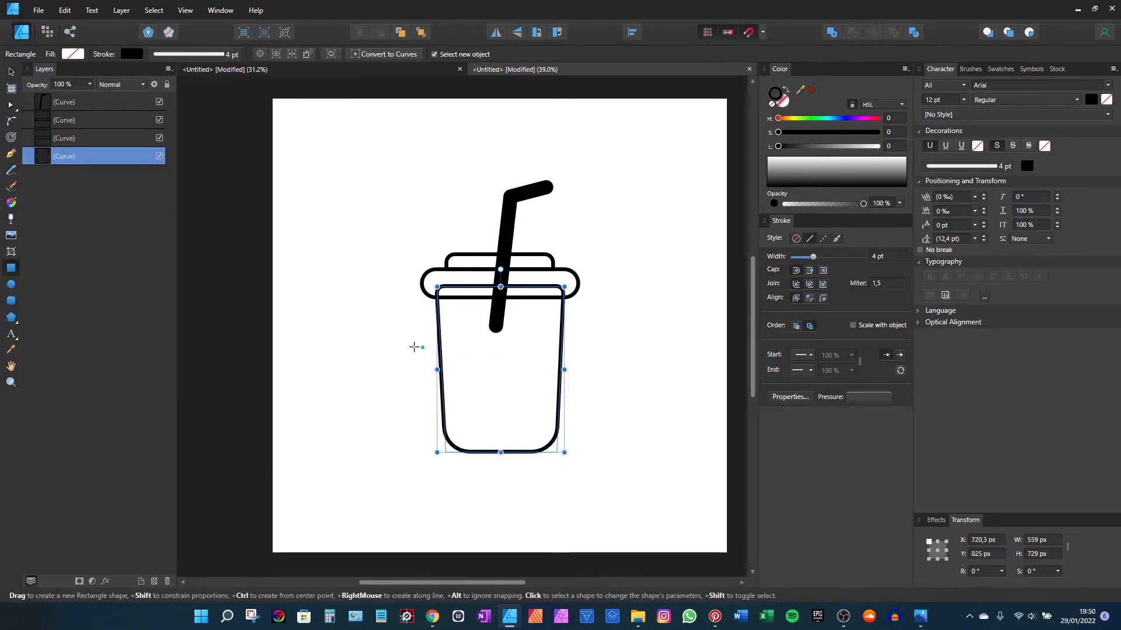
pyautogui.moveTo(419, 343)
pyautogui.mouseDown()
pyautogui.moveTo(602, 386)
pyautogui.moveTo(585, 382)
pyautogui.mouseUp()
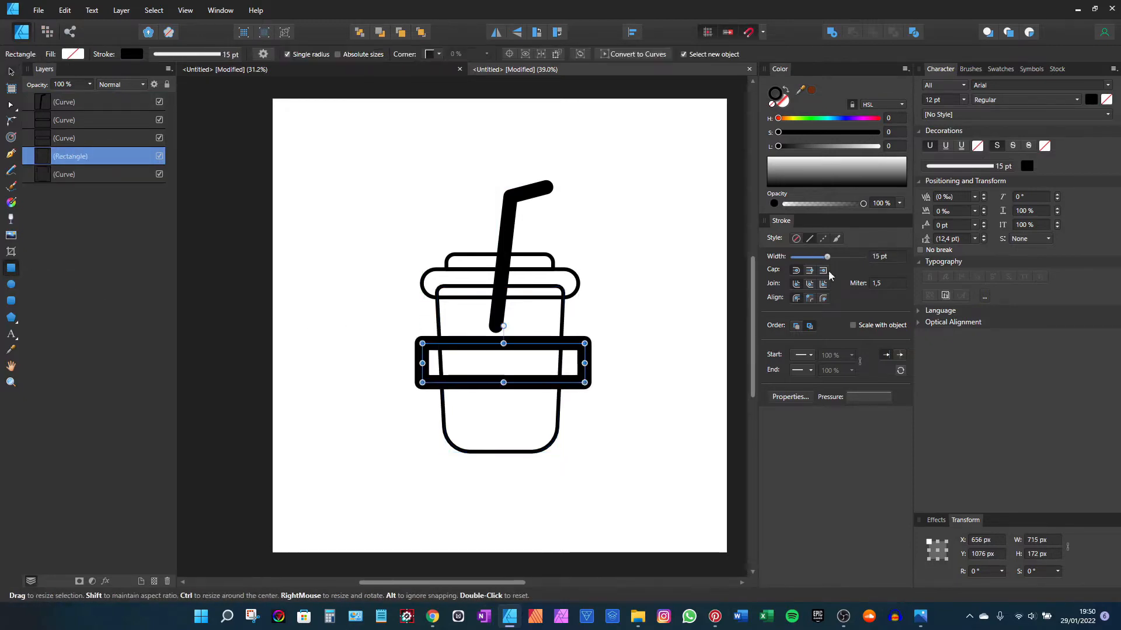
pyautogui.click(879, 257)
pyautogui.write('4')
pyautogui.press('Return')
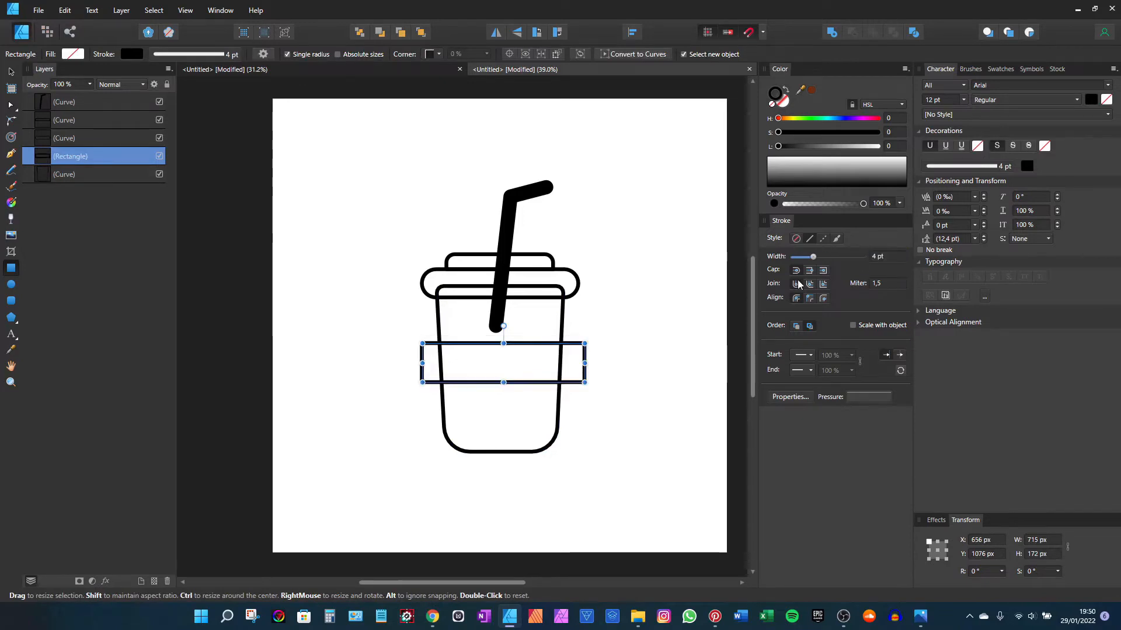
# Centre the band rectangle on the cup at about X 642.5, Y 1079 px and clip it inside the cup body curve
pyautogui.press('v')
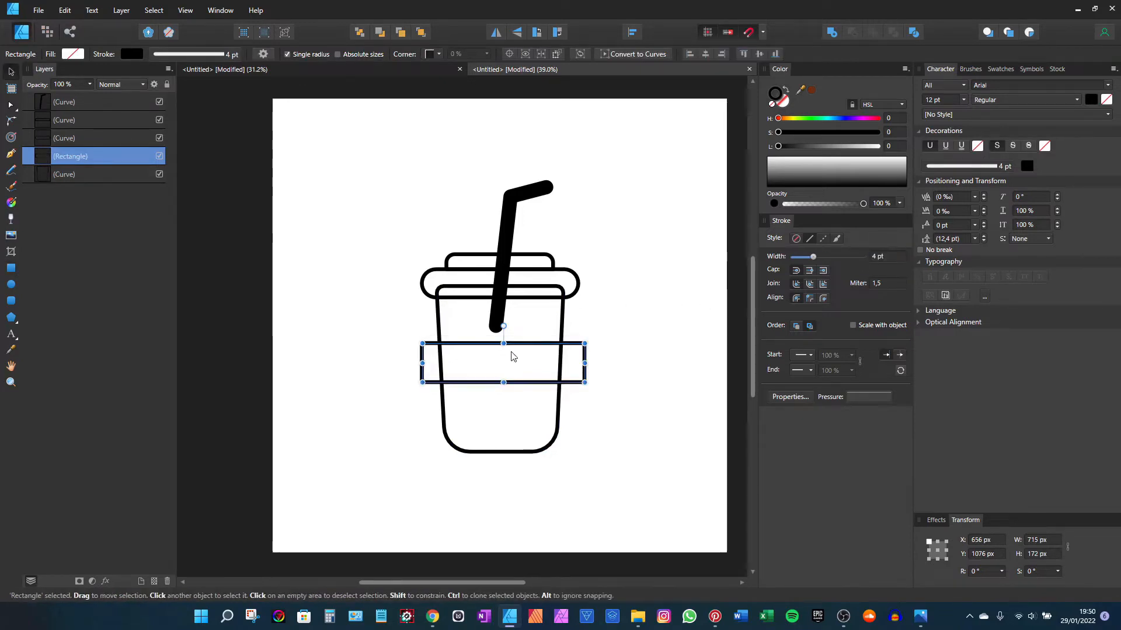
pyautogui.moveTo(516, 356); pyautogui.dragTo(513, 357)
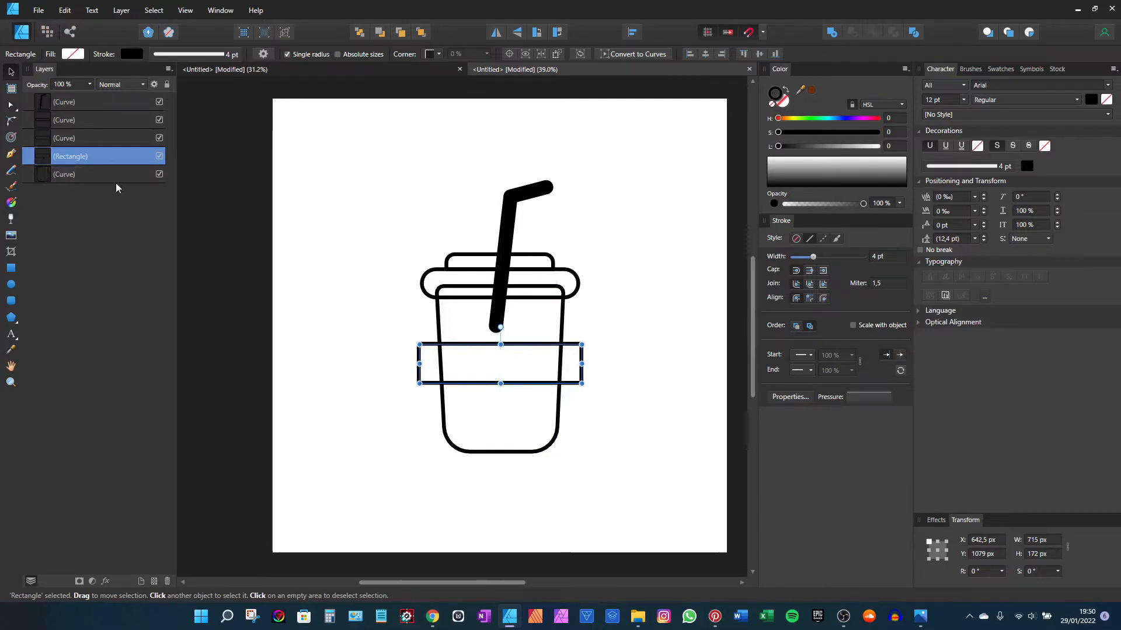
pyautogui.click(443, 423)
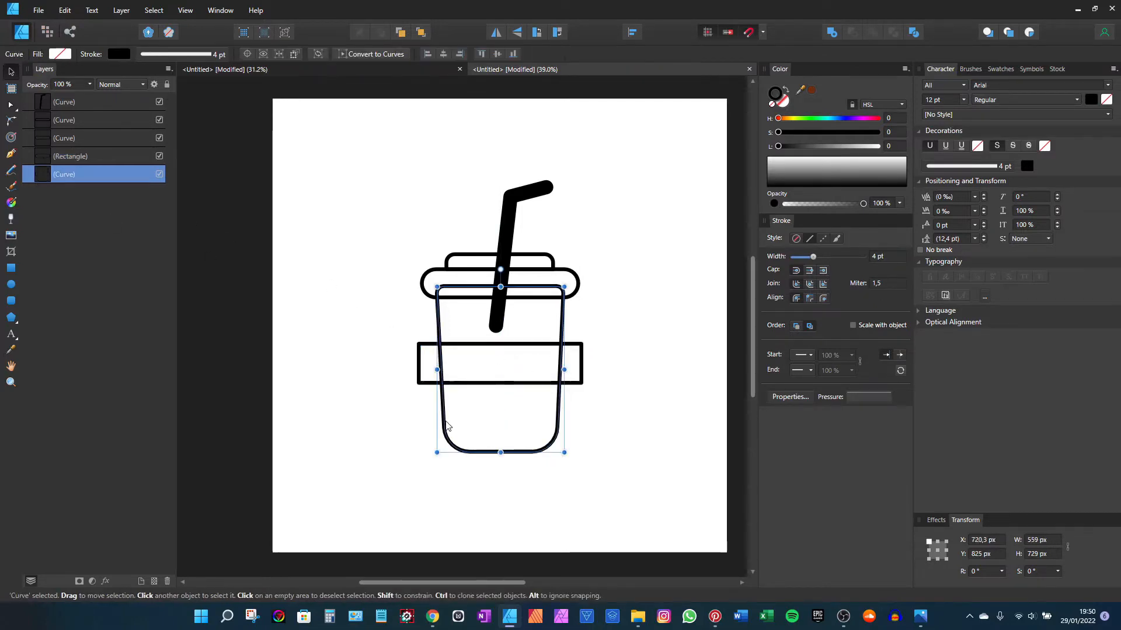
pyautogui.click(419, 373)
pyautogui.moveTo(41, 162); pyautogui.dragTo(58, 181)
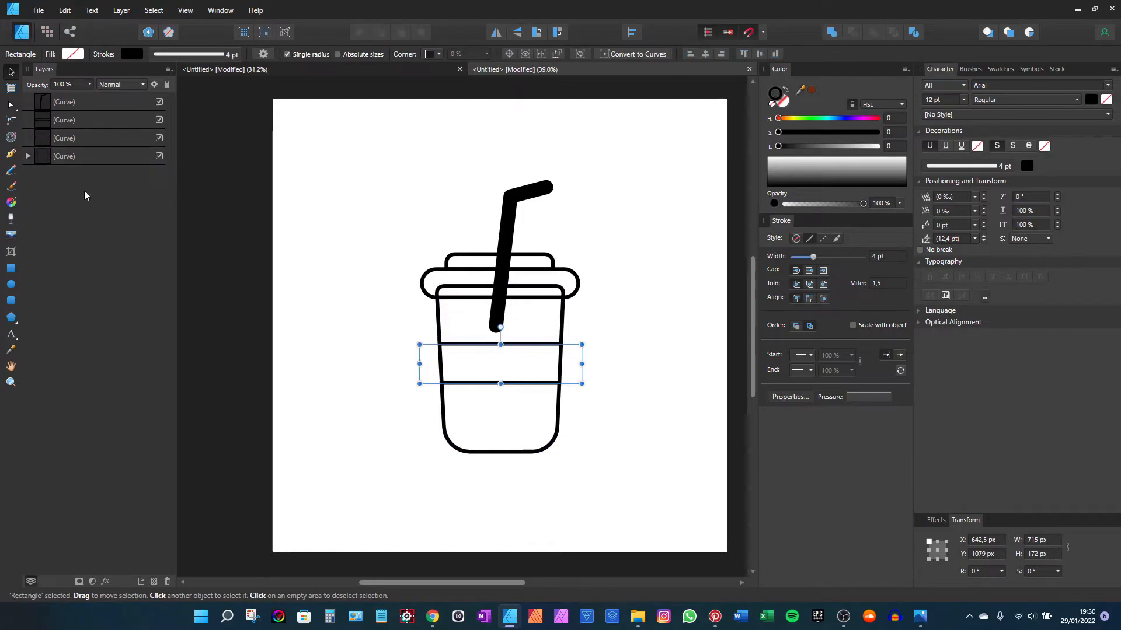
# Move the clipped band slightly down the cup to about Y 1103.5 px and deselect it
pyautogui.scroll(1, 479, 411)
pyautogui.moveTo(559, 380); pyautogui.dragTo(552, 389)
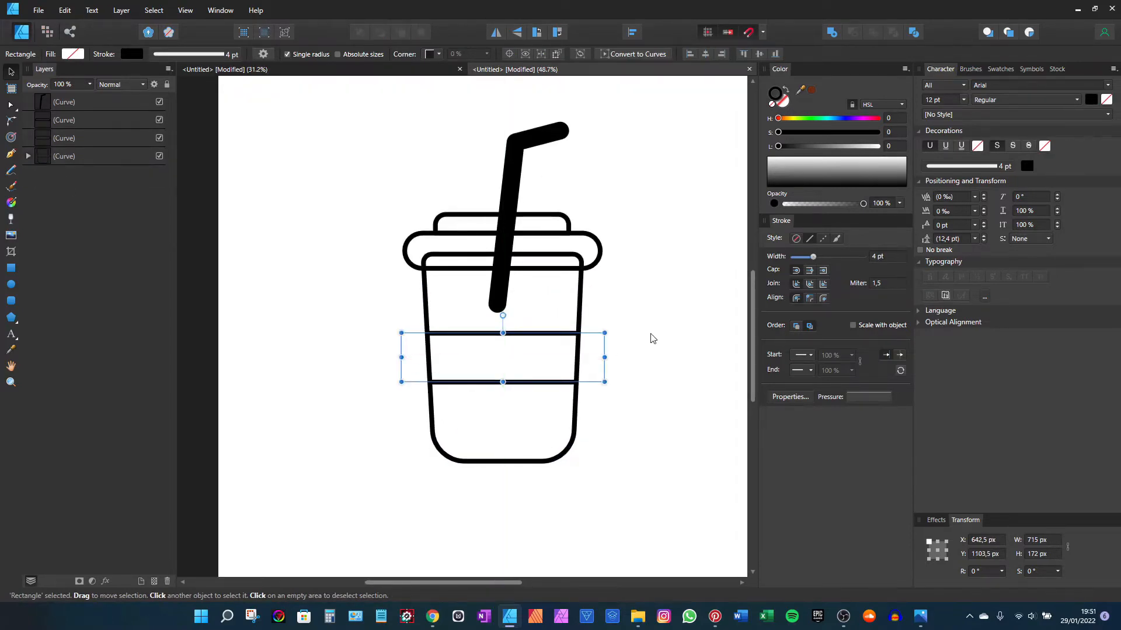
pyautogui.click(649, 266)
pyautogui.scroll(-1, 613, 274)
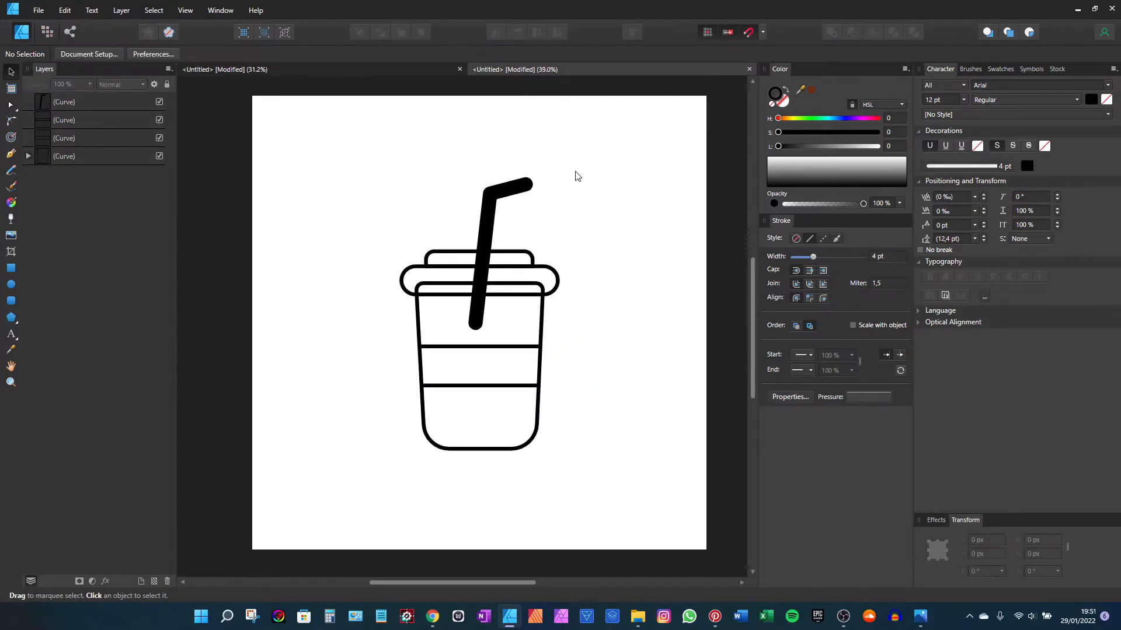
# Group all four cup shapes and move the group up to about Y 342 px
pyautogui.moveTo(582, 160); pyautogui.dragTo(359, 464)
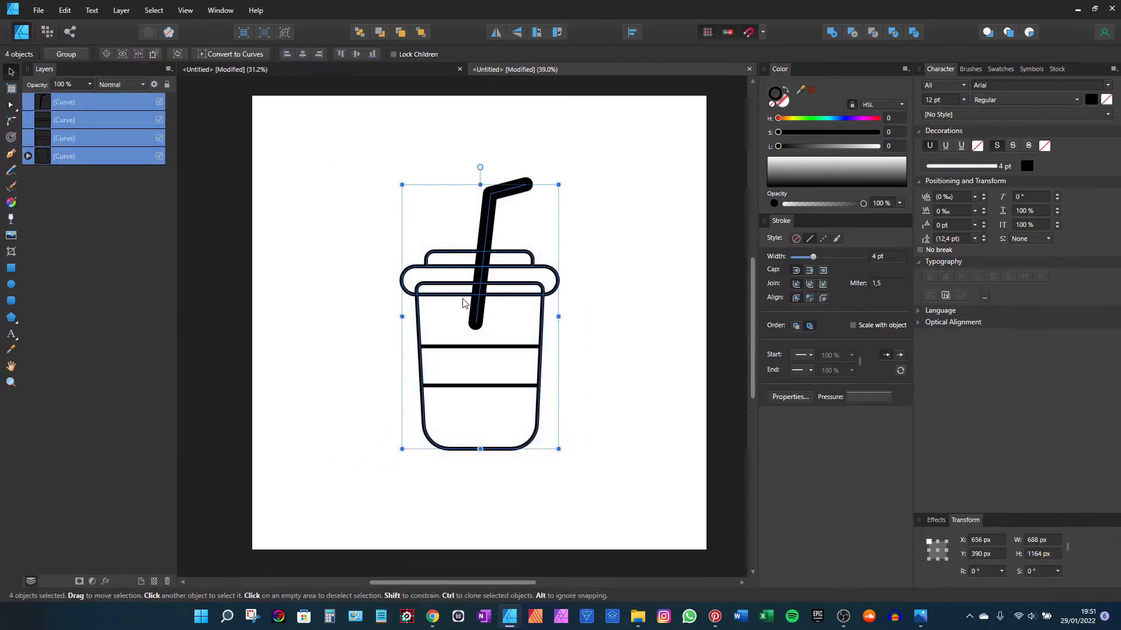
pyautogui.hotkey('ctrl', 'g')
pyautogui.moveTo(498, 305); pyautogui.dragTo(394, 246)
pyautogui.click(485, 158)
pyautogui.moveTo(490, 109); pyautogui.dragTo(260, 432)
pyautogui.moveTo(458, 389); pyautogui.dragTo(509, 369)
pyautogui.hotkey('ctrl', 'z')
pyautogui.click(558, 380)
pyautogui.click(539, 395)
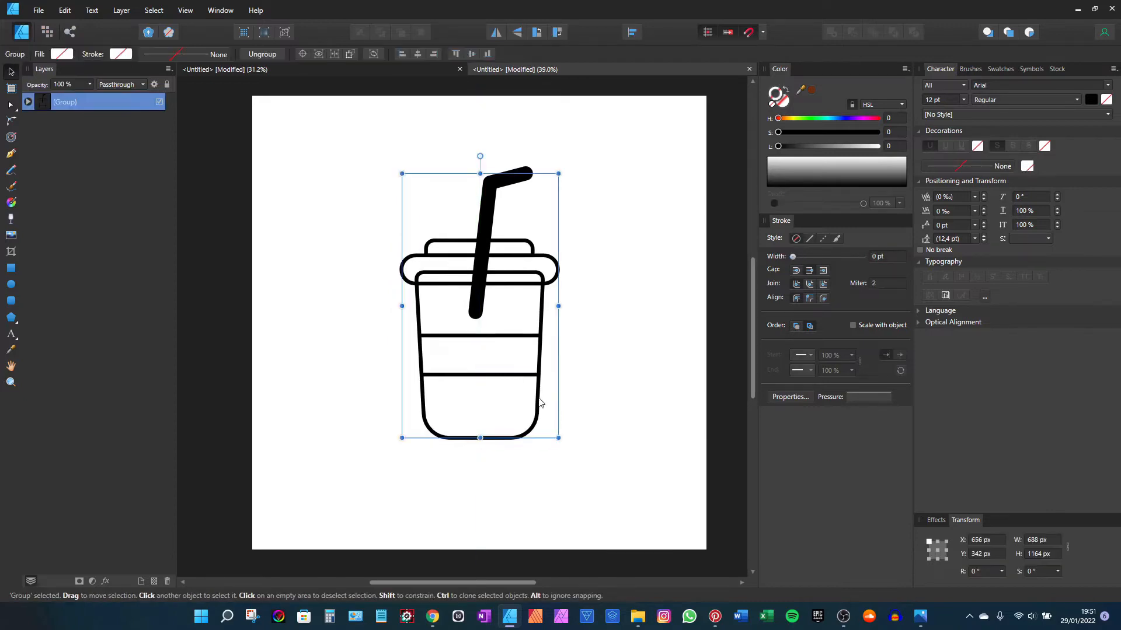
# Try scaling the four shapes inside the group down to about 457 × 797 px and about 289.6 × 490 px, undoing each attempt
pyautogui.doubleClick(539, 400)
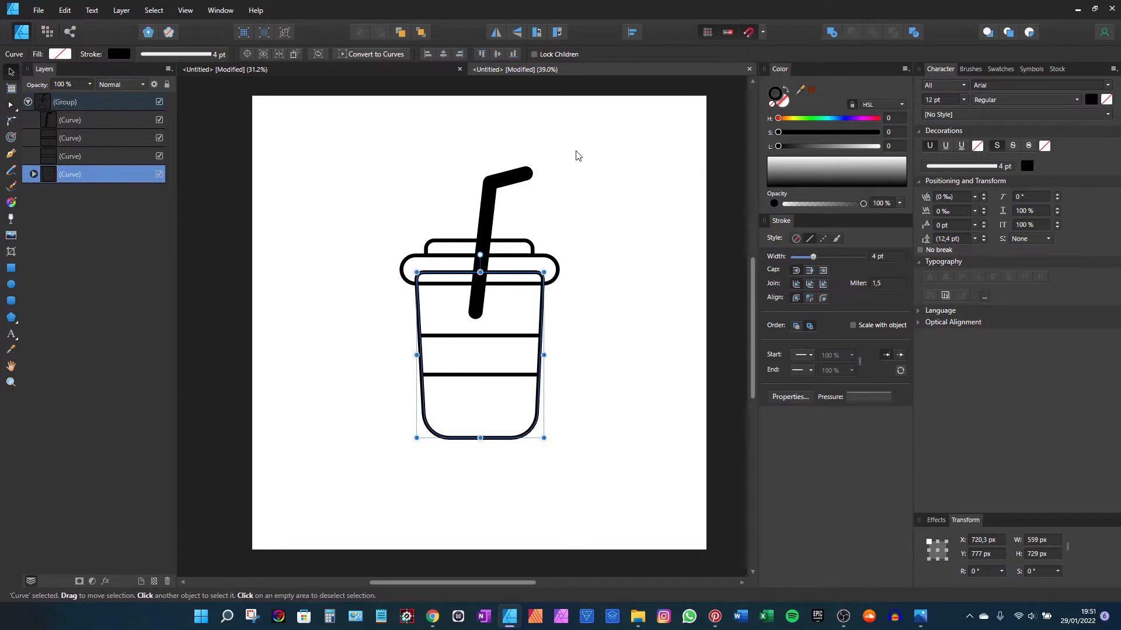
pyautogui.moveTo(605, 135); pyautogui.dragTo(334, 483)
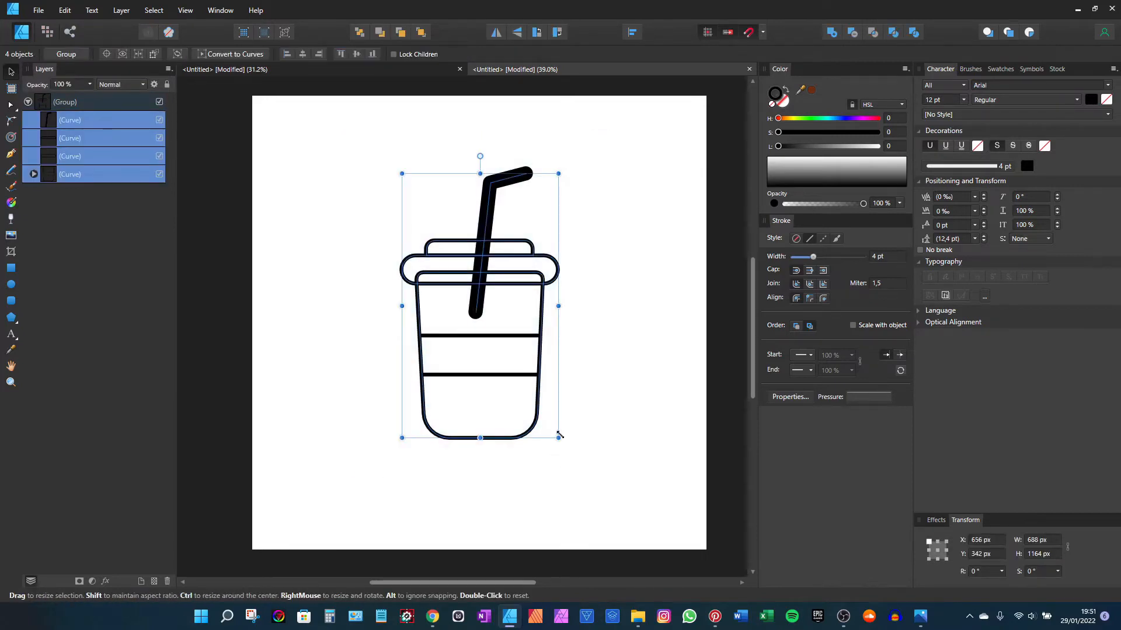
pyautogui.moveTo(559, 435); pyautogui.dragTo(507, 353)
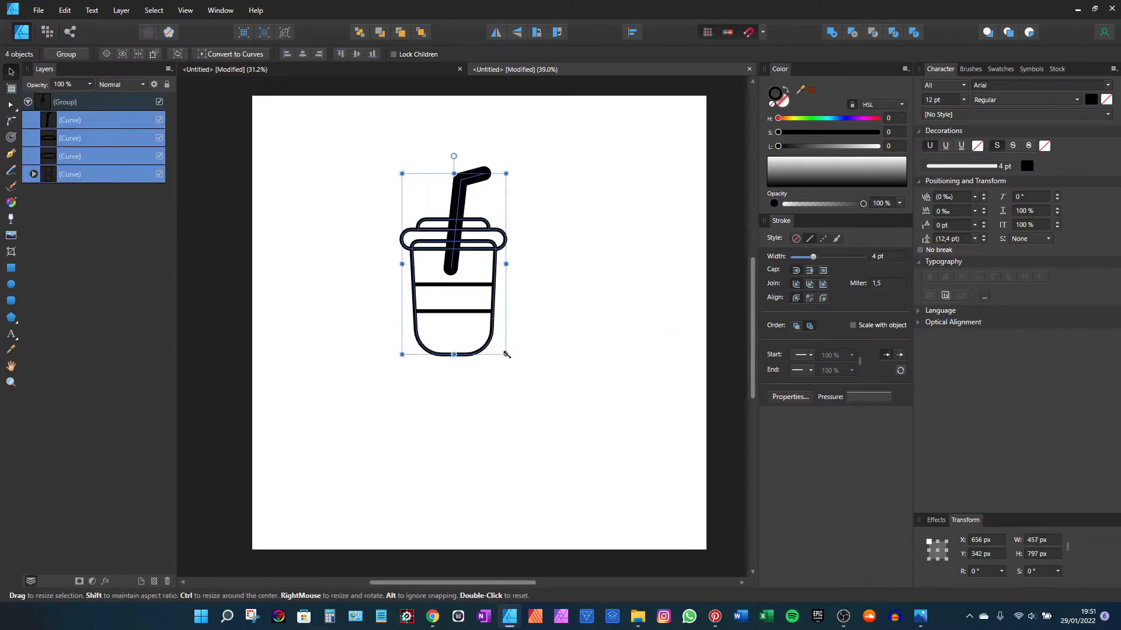
pyautogui.hotkey('ctrl', 'z')
pyautogui.hotkey('ctrl', 'z')
pyautogui.moveTo(559, 438); pyautogui.dragTo(467, 285)
pyautogui.scroll(3, 429, 219)
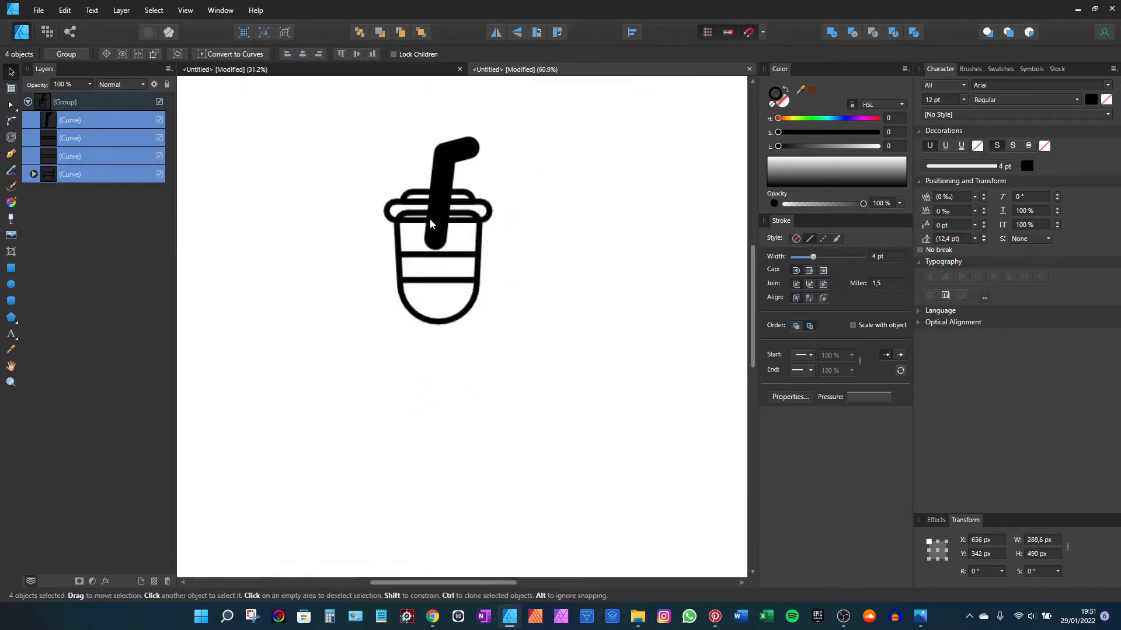
pyautogui.scroll(-3, 488, 319)
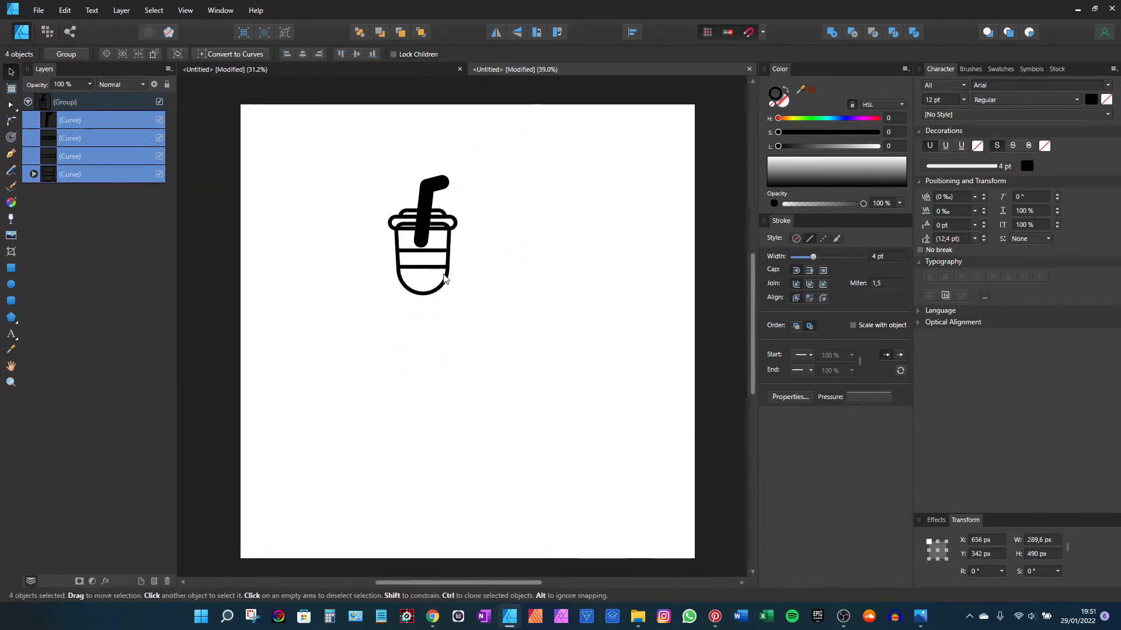
pyautogui.hotkey('ctrl', 'z')
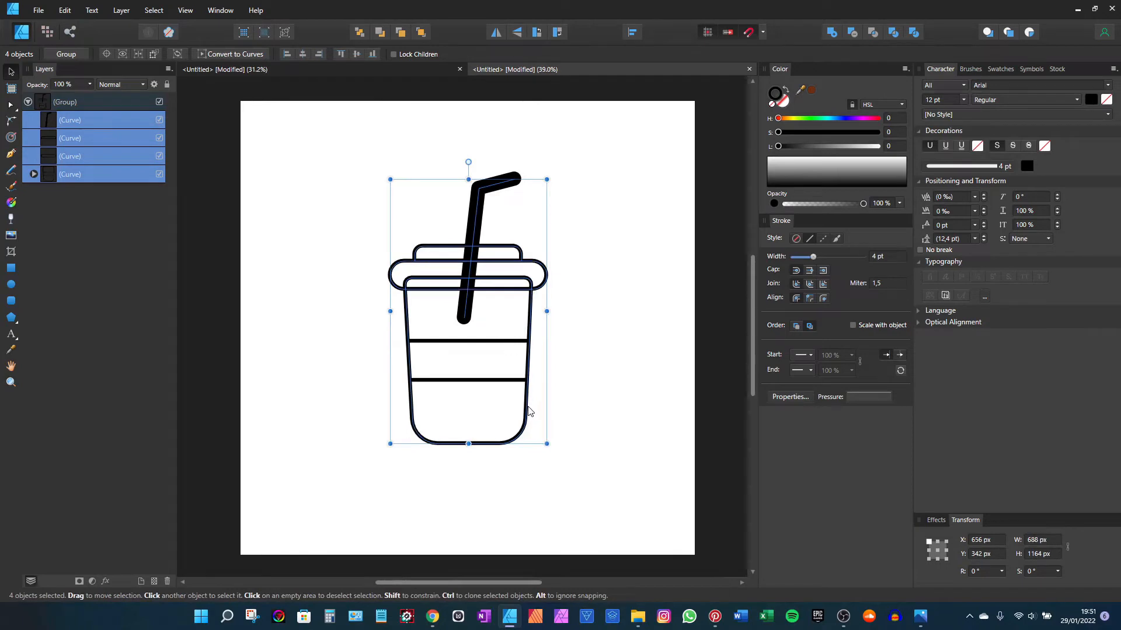
# Select the cup body inside the group and bake its rounded corners into the curve with the Corner tool
pyautogui.click(530, 411)
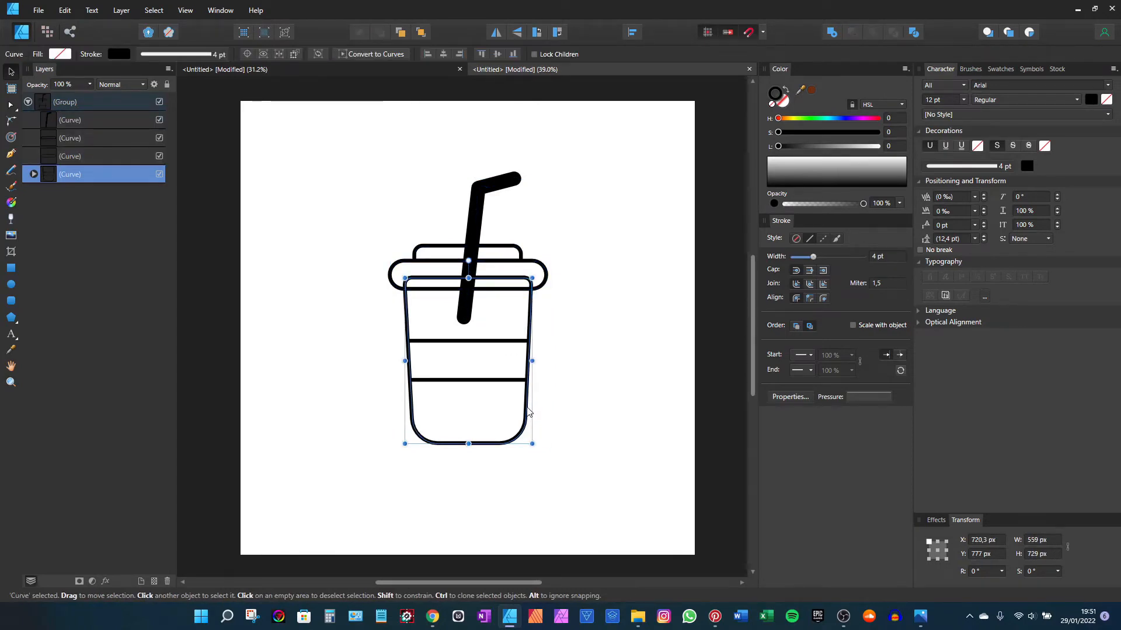
pyautogui.press('a')
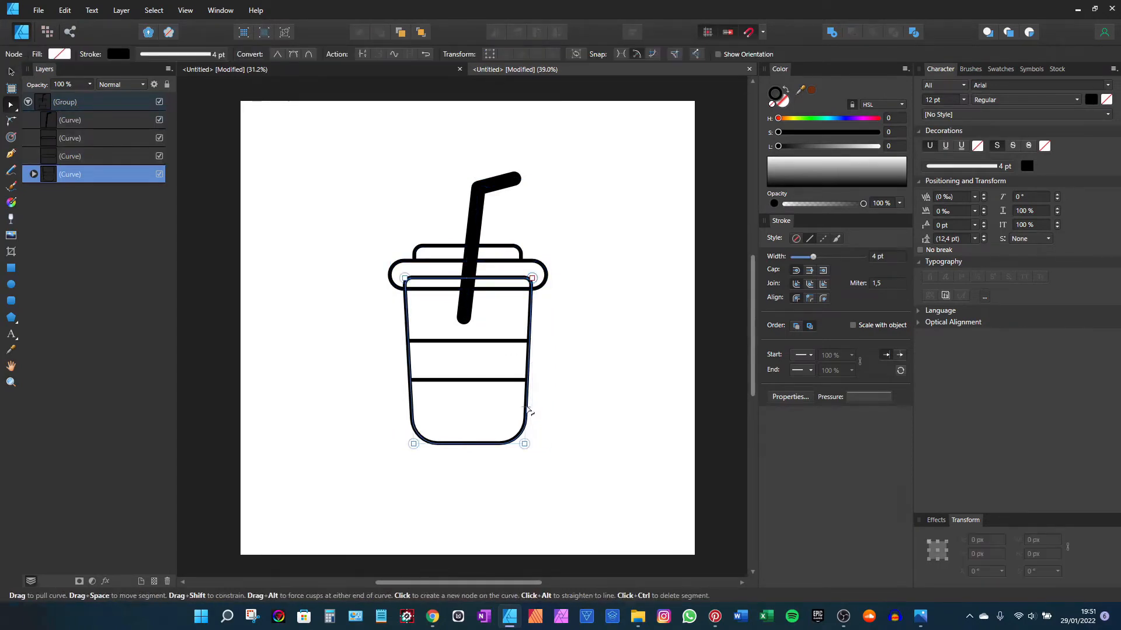
pyautogui.click(10, 121)
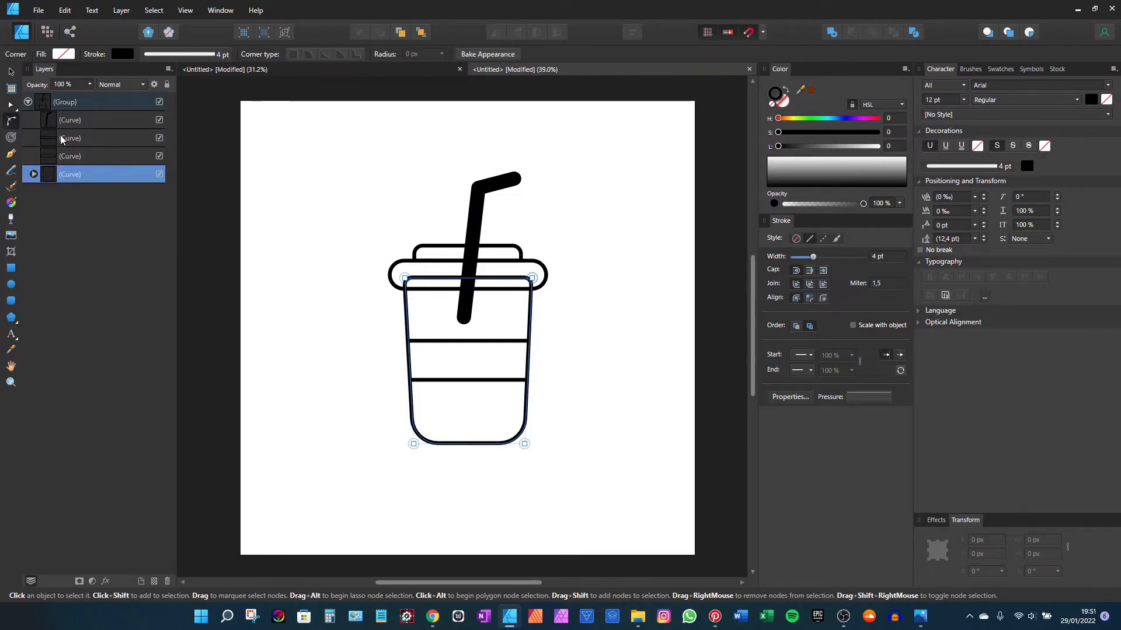
pyautogui.click(492, 57)
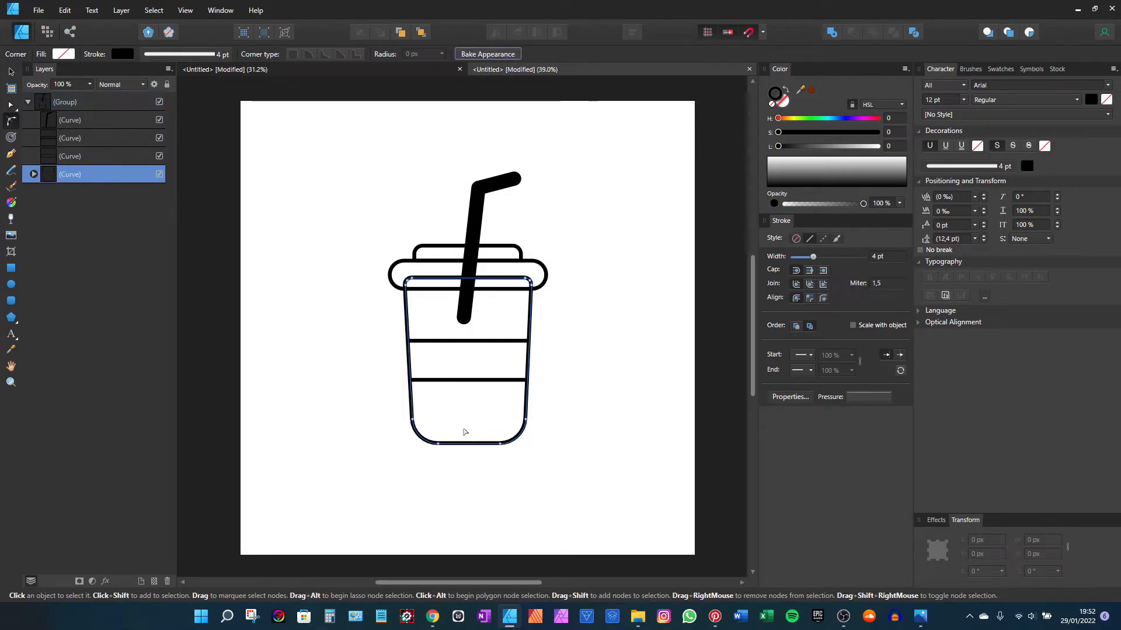
pyautogui.scroll(3, 525, 350)
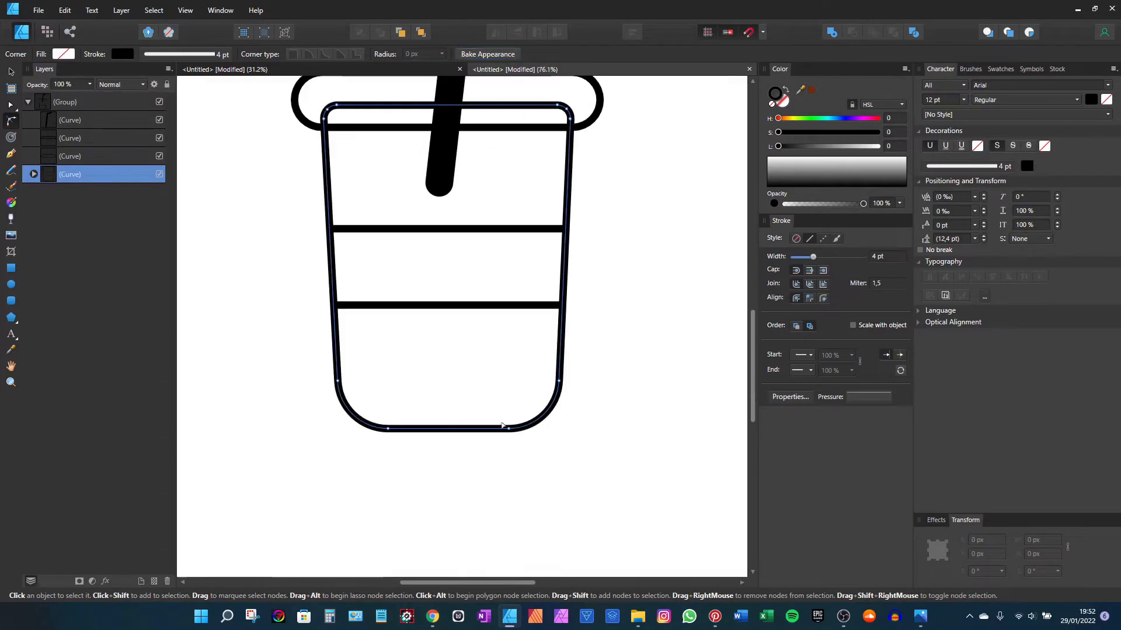
# Bake the rounded corners of the lid rim and the upper lid piece into their curves with the Corner tool
pyautogui.scroll(-1, 528, 373)
pyautogui.click(570, 217)
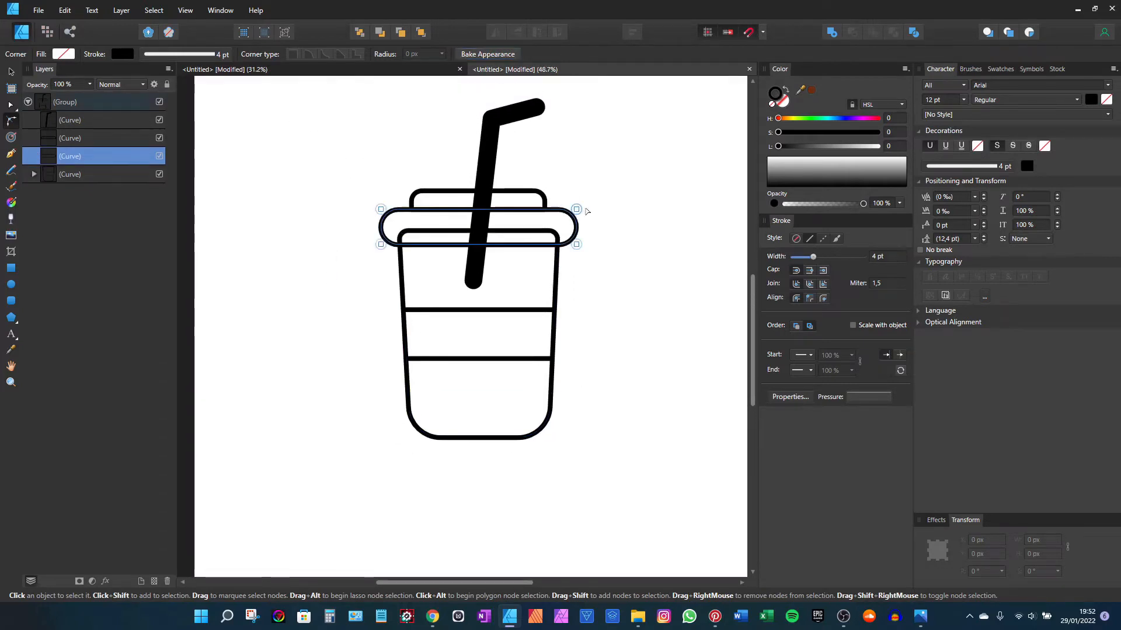
pyautogui.moveTo(608, 191); pyautogui.dragTo(496, 175)
pyautogui.scroll(2, 501, 176)
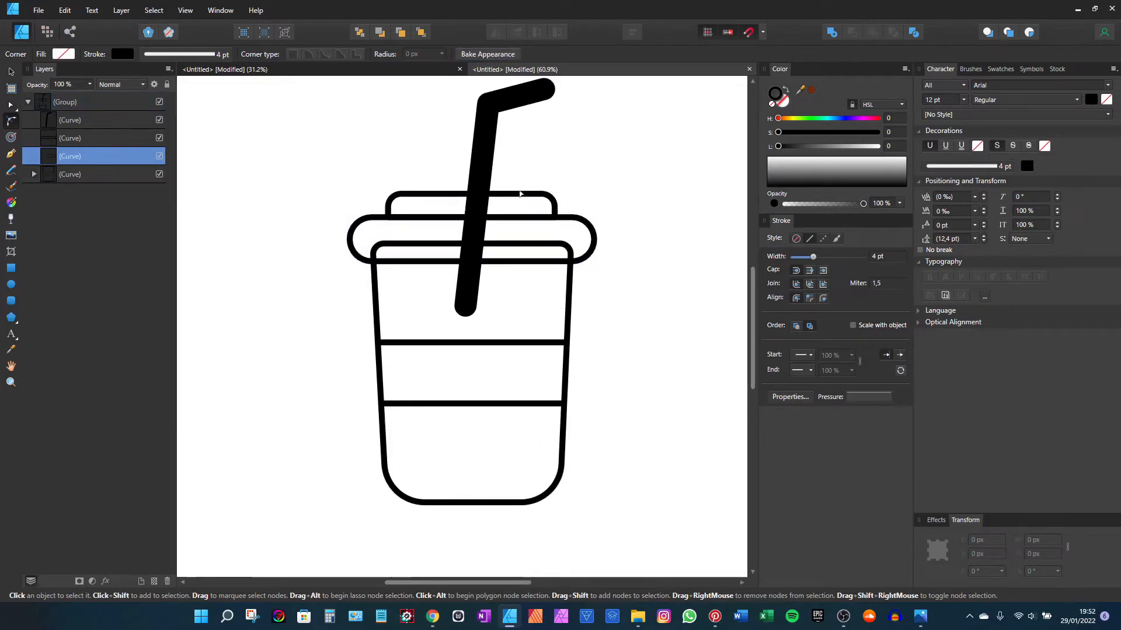
pyautogui.click(524, 194)
pyautogui.scroll(-3, 490, 192)
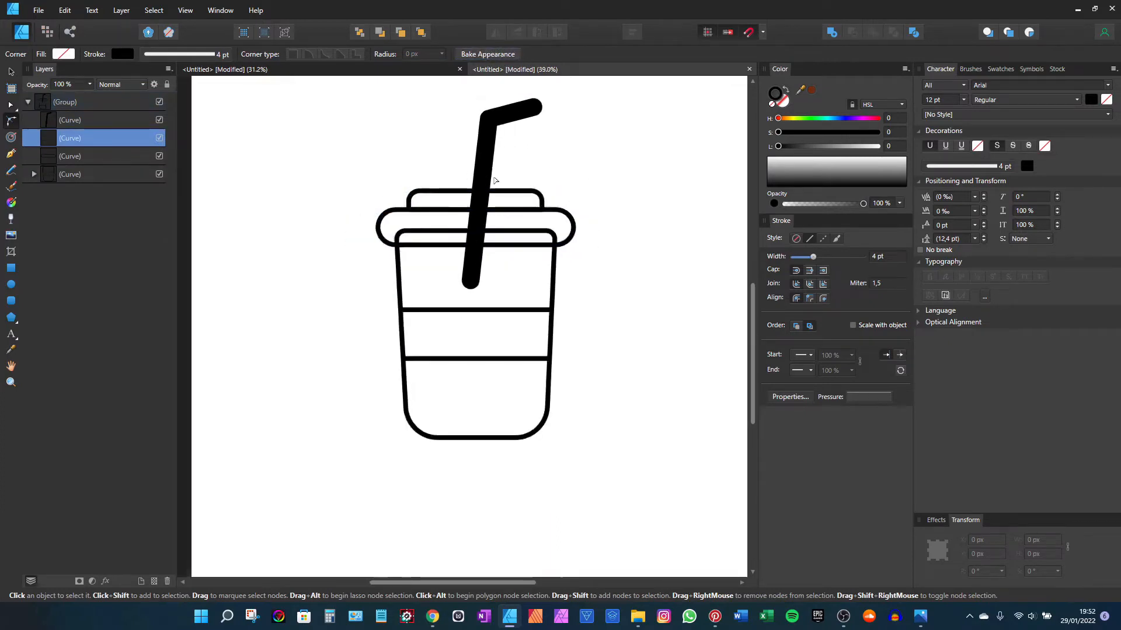
# Select the whole cup group and scale it down to about 417.9 × 707 px near the artboard's upper-left corner, at about X 114, Y 121 px
pyautogui.press('v')
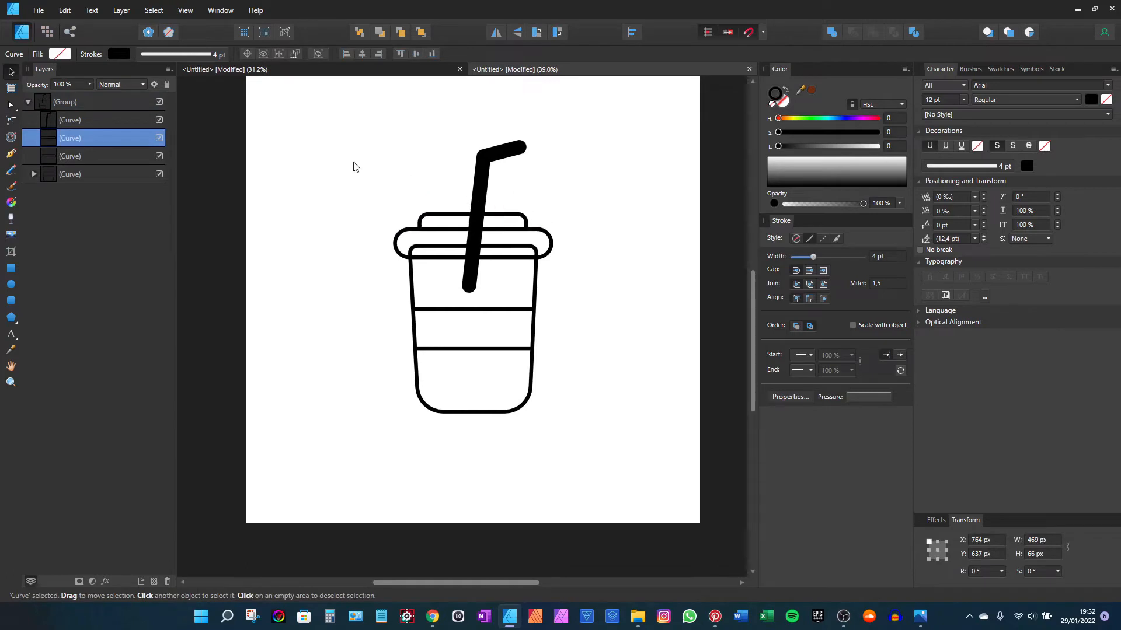
pyautogui.click(353, 167)
pyautogui.click(142, 113)
pyautogui.click(143, 102)
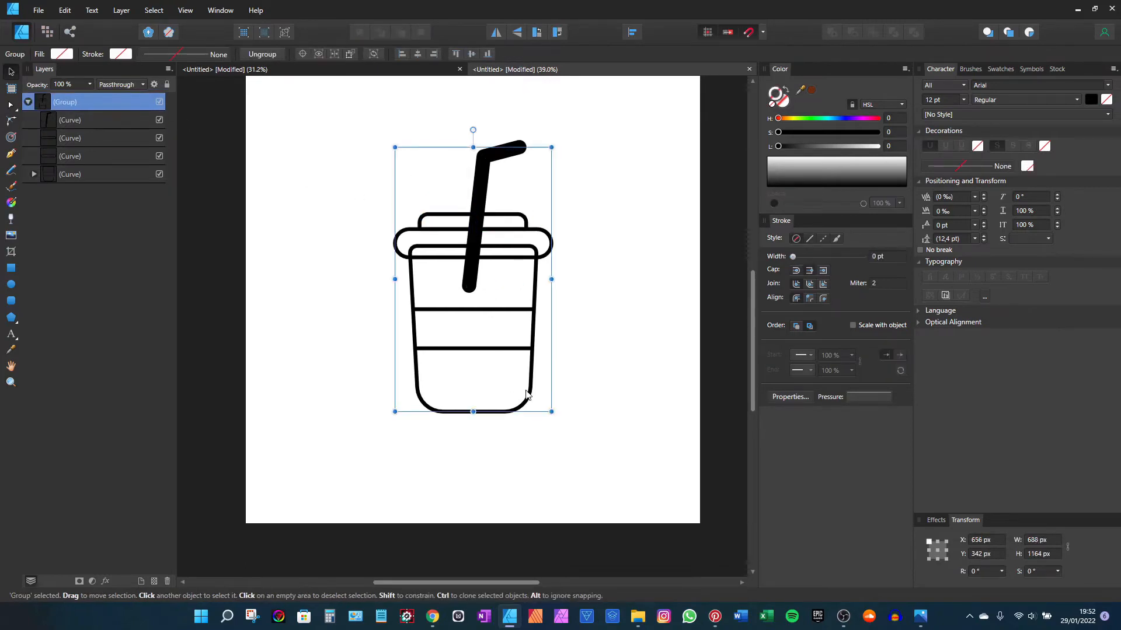
pyautogui.moveTo(553, 415); pyautogui.dragTo(371, 248)
pyautogui.scroll(-1, 483, 302)
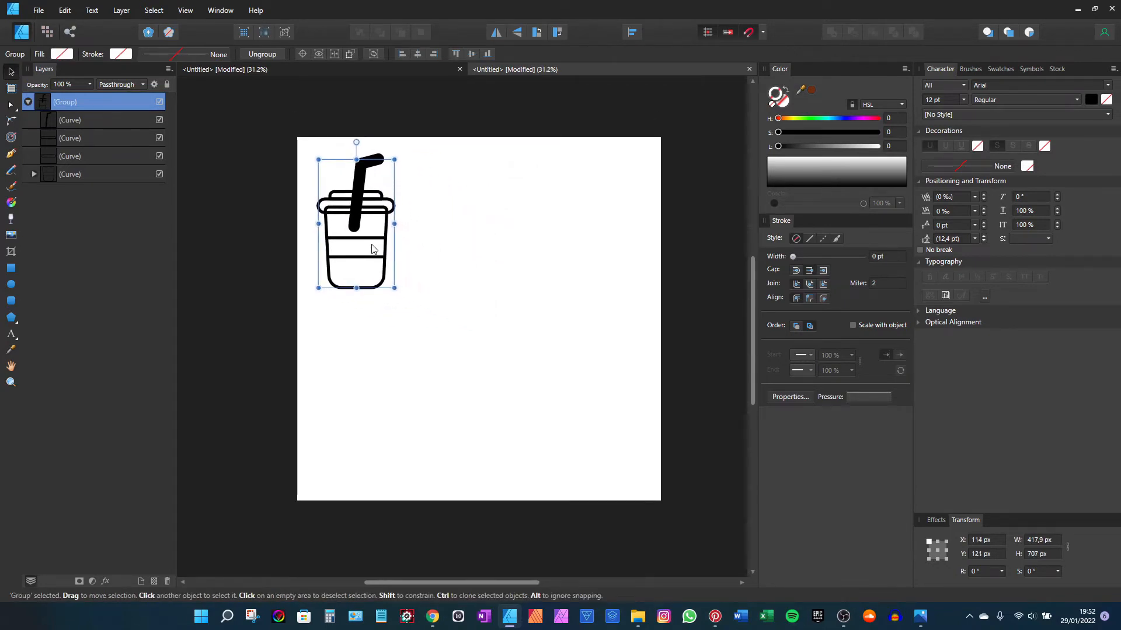
# Duplicate the cup group and place the copy beside the original at about X 666 px, level with it
pyautogui.click(28, 102)
pyautogui.hotkey('ctrl', 'j')
pyautogui.moveTo(361, 221); pyautogui.dragTo(461, 220)
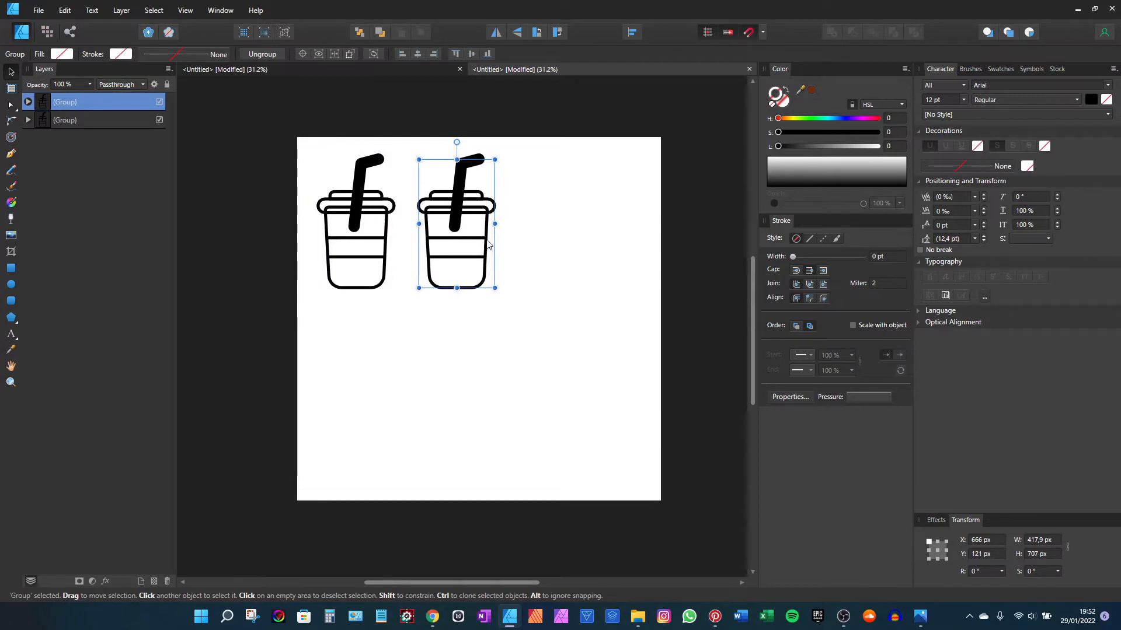
# Give the copied cup's body a mid-grey fill of about 52 lightness instead of its outline
pyautogui.scroll(2, 467, 217)
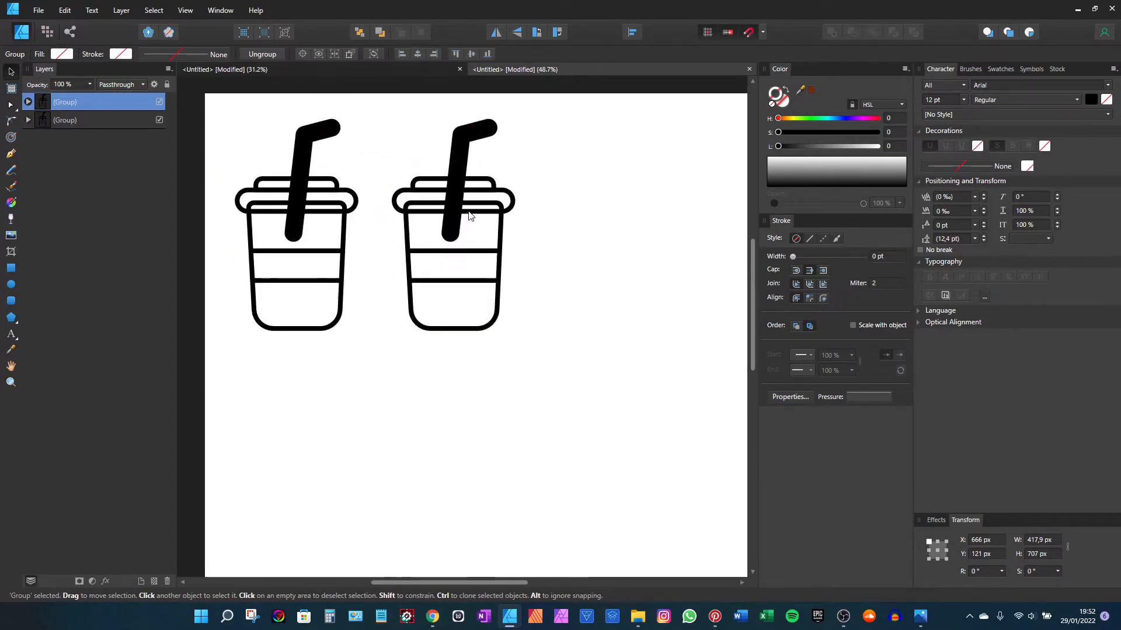
pyautogui.doubleClick(500, 227)
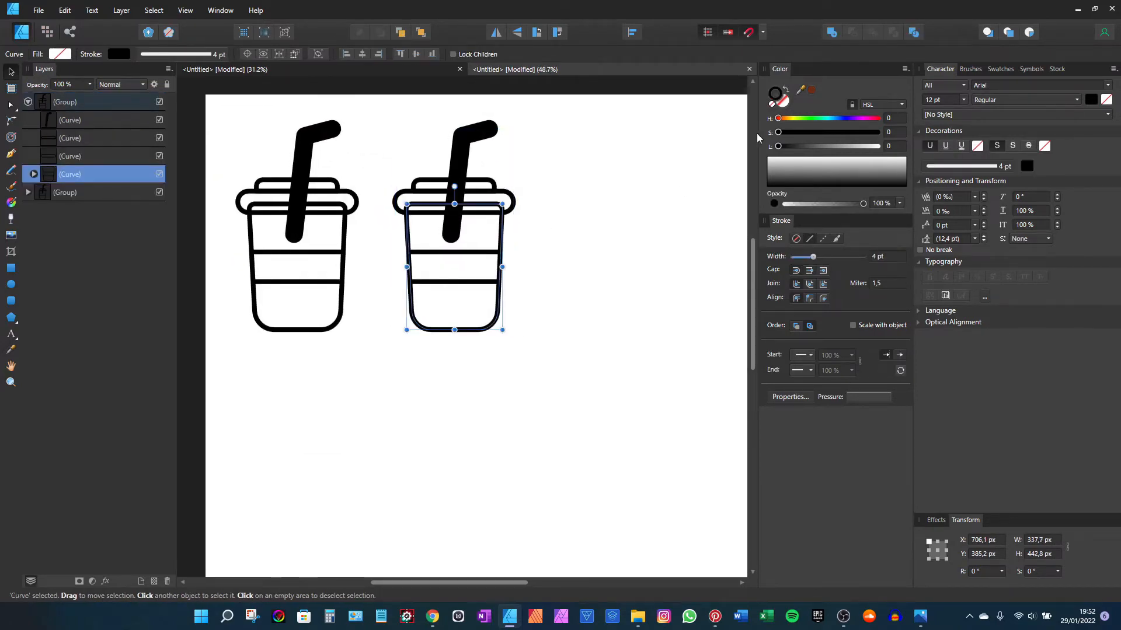
pyautogui.click(786, 91)
pyautogui.click(783, 103)
pyautogui.moveTo(776, 168)
pyautogui.mouseDown()
pyautogui.moveTo(742, 151)
pyautogui.moveTo(774, 175)
pyautogui.mouseUp()
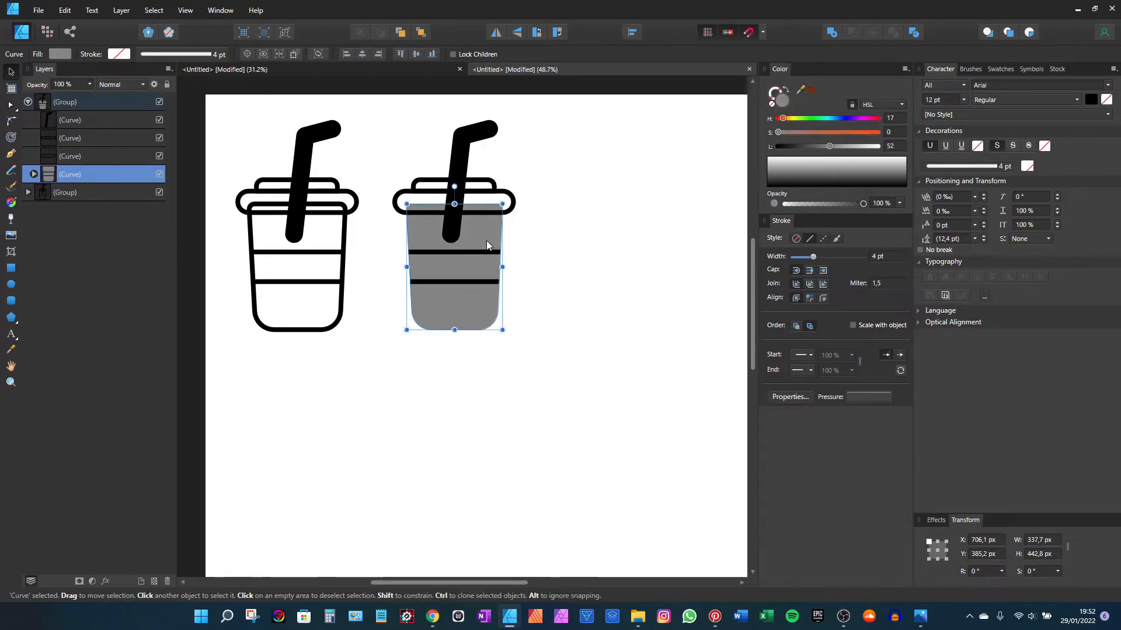
# Swap the lid rim's black stroke to its fill and lighten it to a dark grey of about 32 lightness
pyautogui.press('a')
pyautogui.click(485, 209)
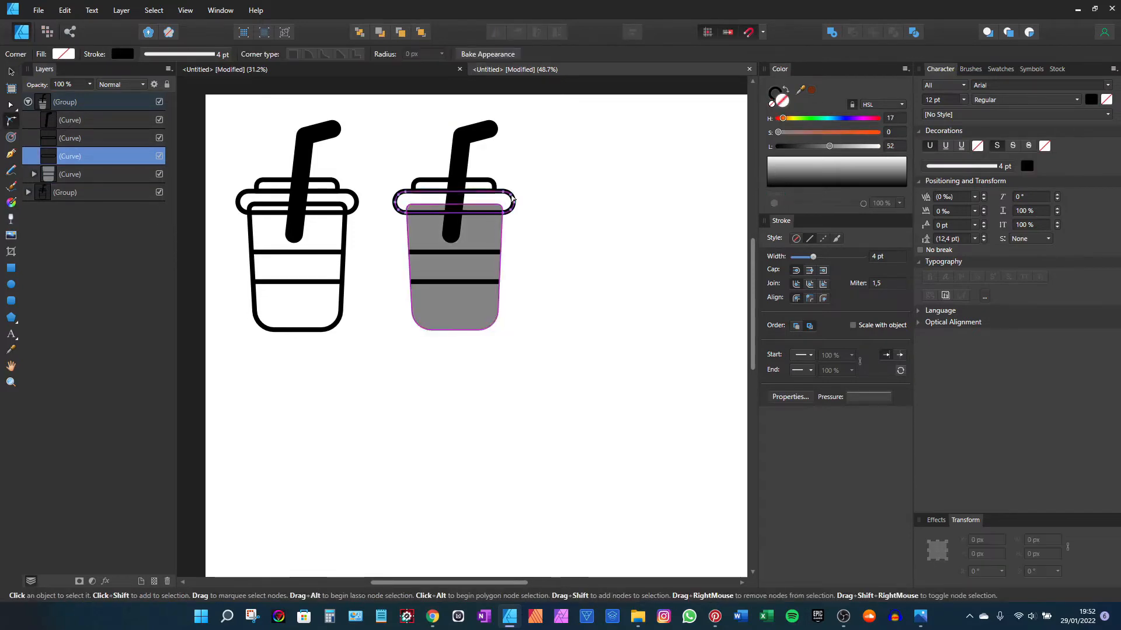
pyautogui.click(786, 91)
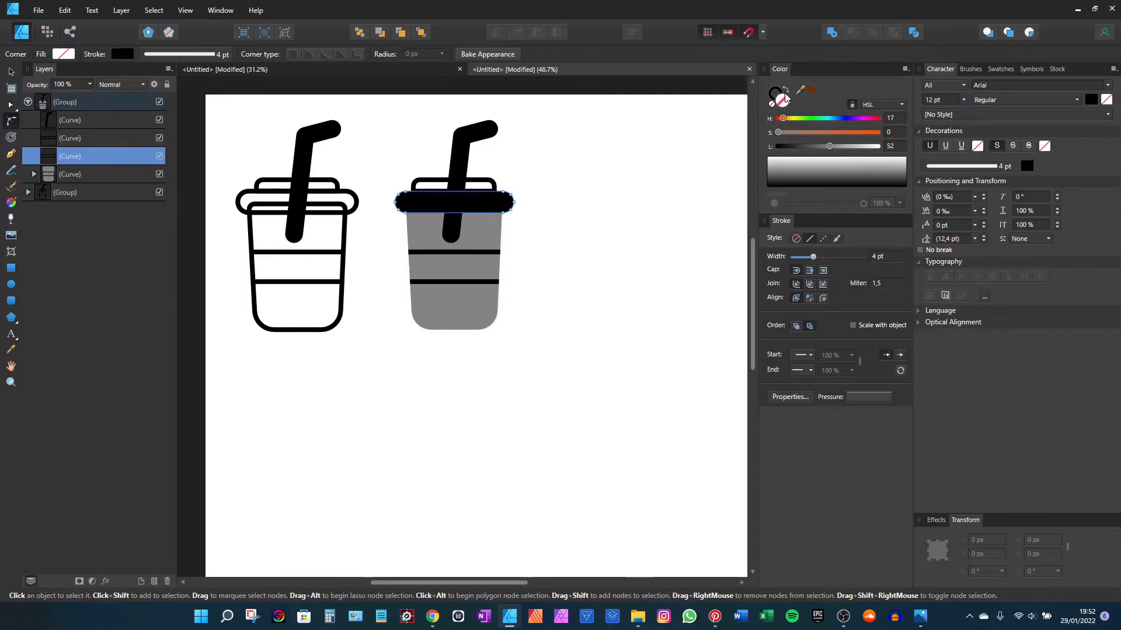
pyautogui.moveTo(778, 145); pyautogui.dragTo(810, 147)
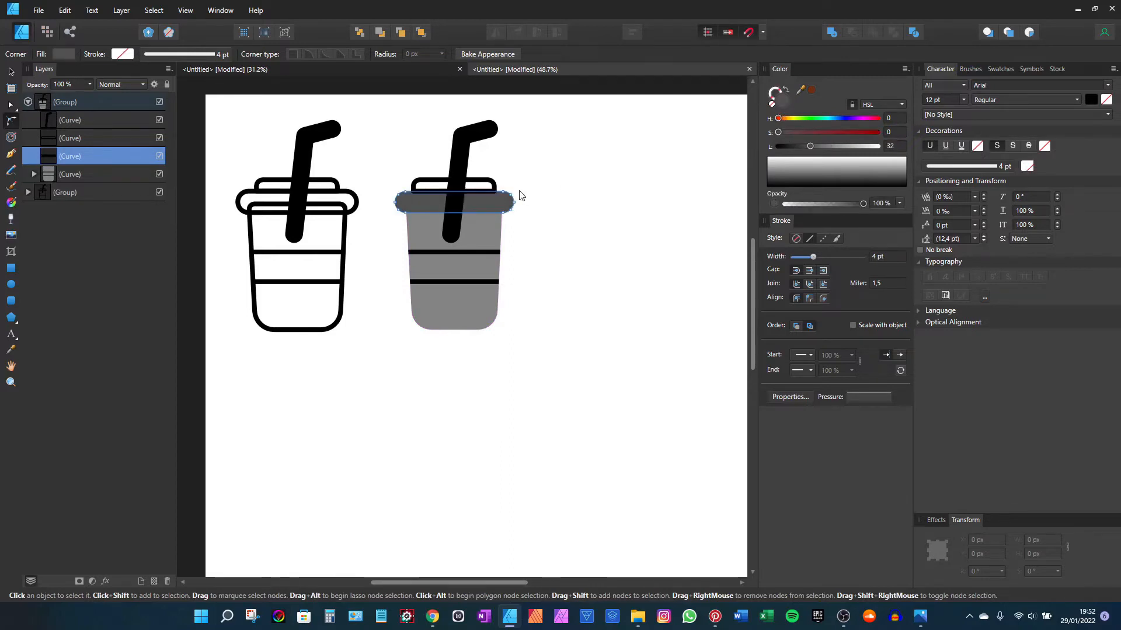
# Swap the upper lid piece's stroke to its fill and lighten it to a grey of about 64 lightness
pyautogui.press('v')
pyautogui.click(486, 184)
pyautogui.click(785, 93)
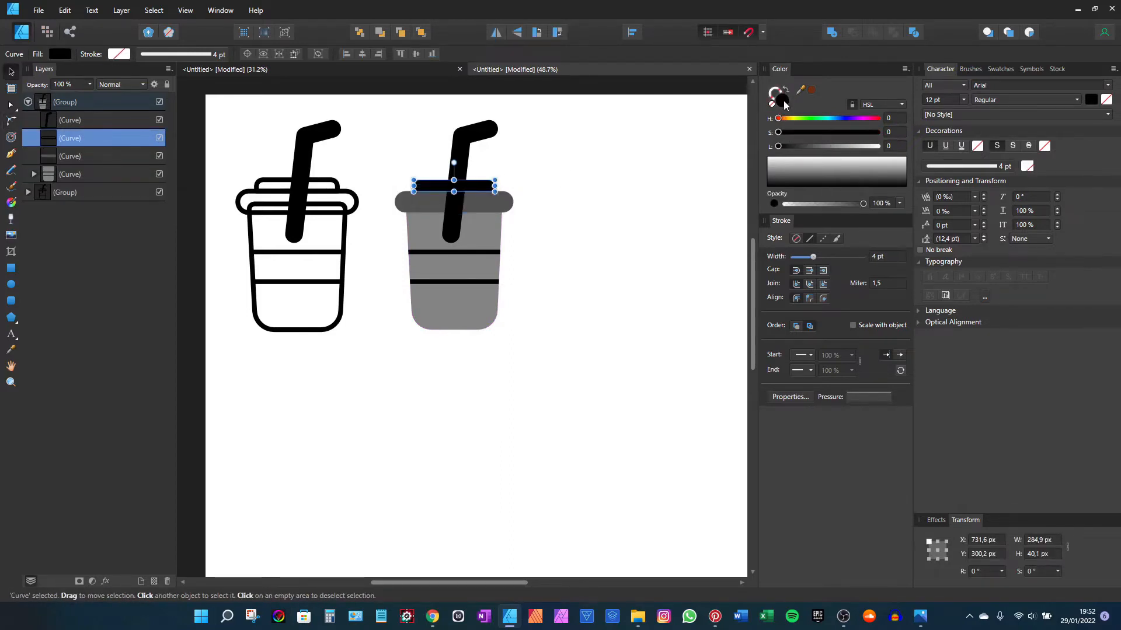
pyautogui.moveTo(778, 146); pyautogui.dragTo(852, 151)
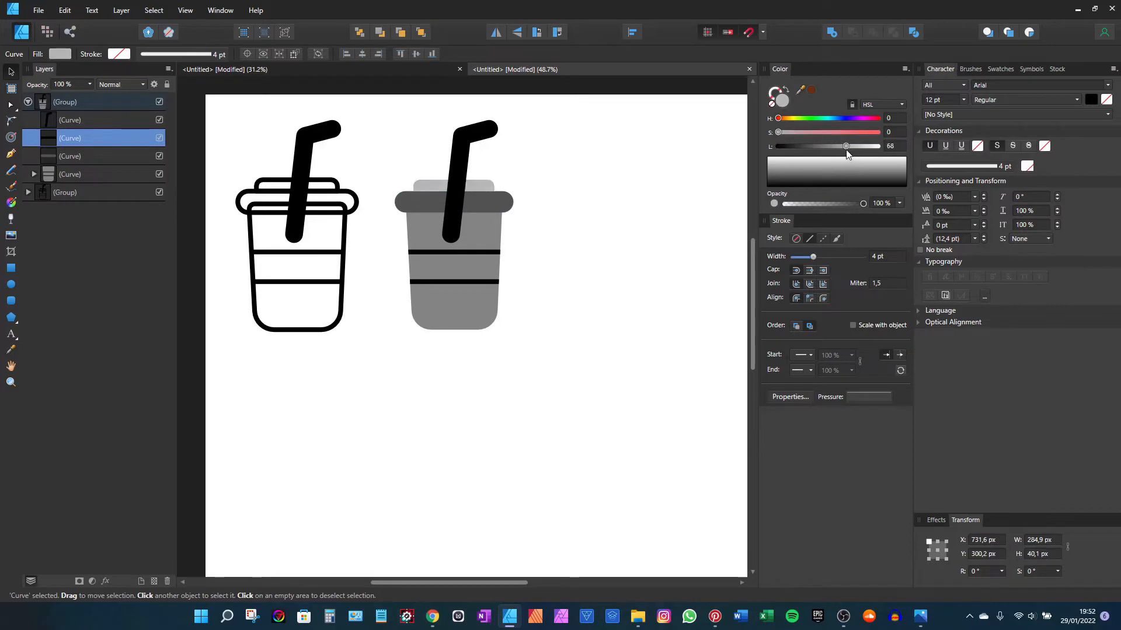
# Recolour the lid rim with the grey sampled from the upper lid piece, adjusted to about 68 lightness
pyautogui.click(483, 204)
pyautogui.scroll(3, 483, 203)
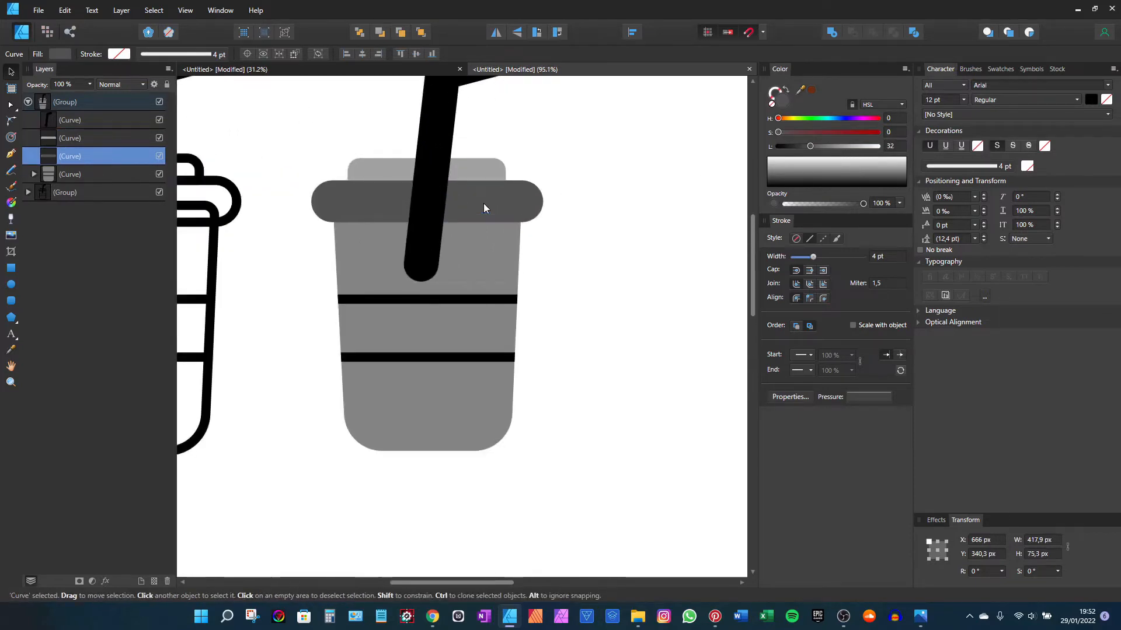
pyautogui.moveTo(483, 203); pyautogui.dragTo(509, 222)
pyautogui.press('i')
pyautogui.click(504, 187)
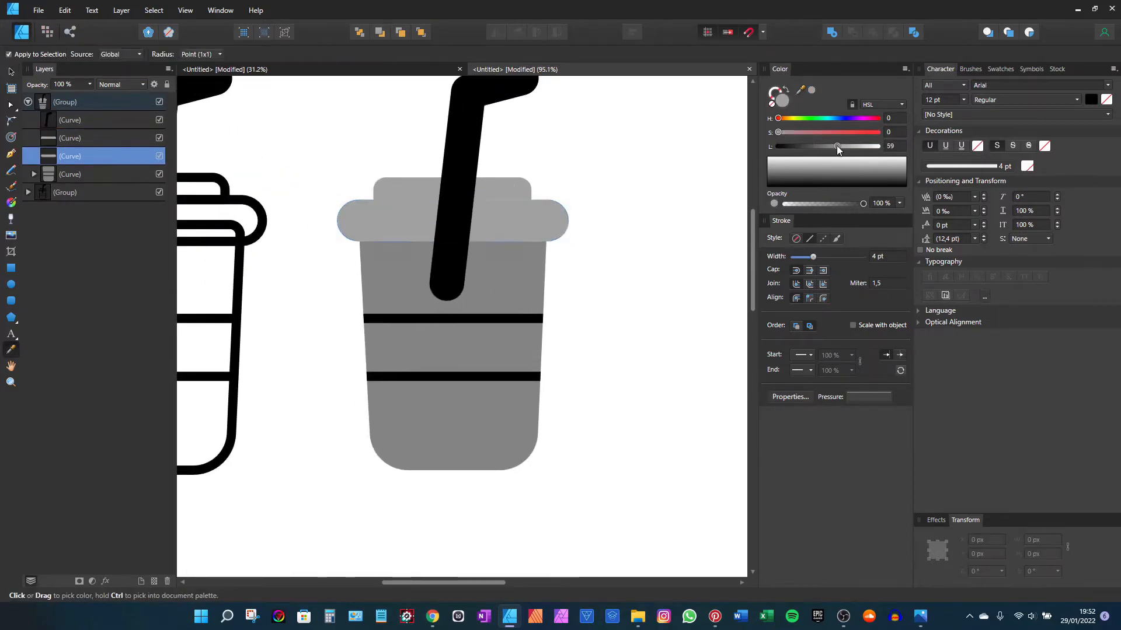
pyautogui.moveTo(825, 145); pyautogui.dragTo(846, 150)
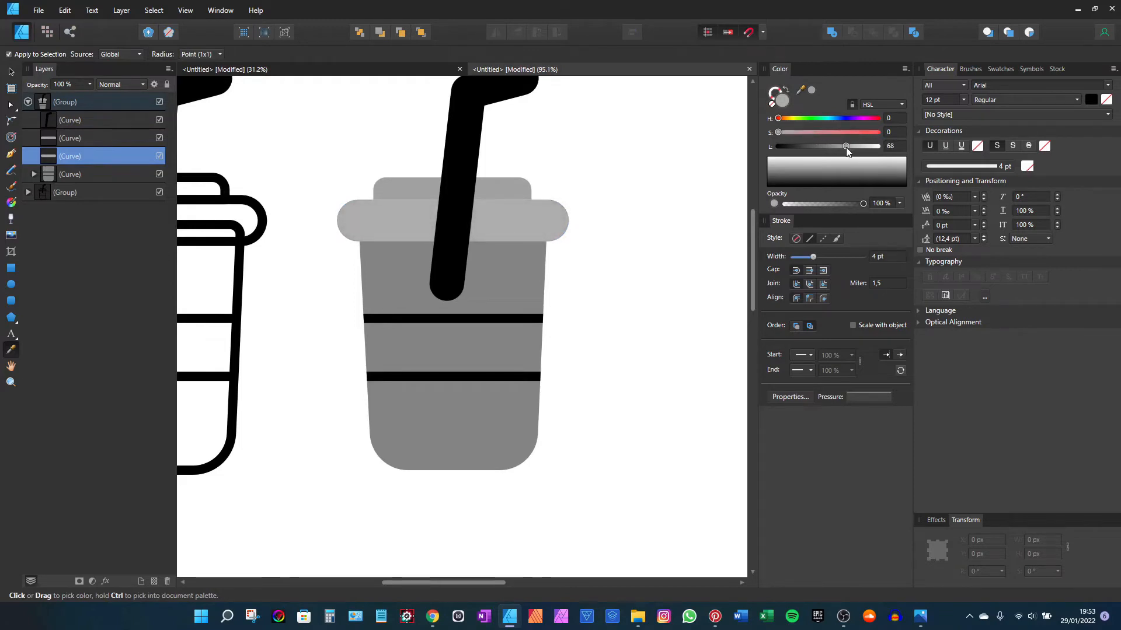
pyautogui.press('v')
pyautogui.scroll(-2, 594, 235)
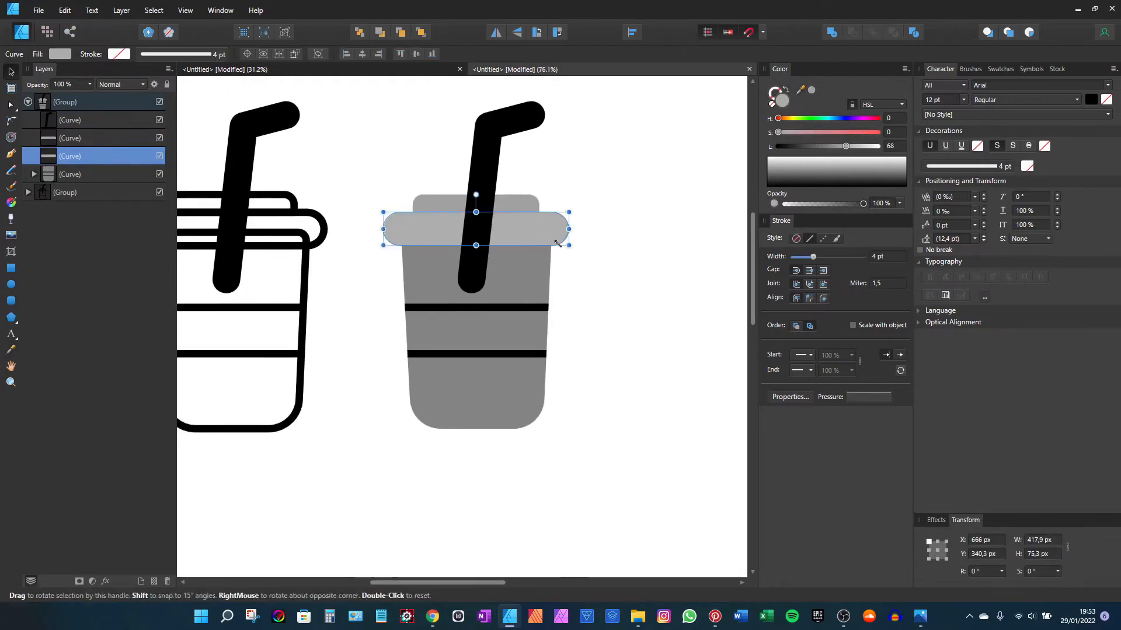
# Set the straw's stroke to a light grey of about 75 lightness and place the straw behind the cup body in the group
pyautogui.click(480, 268)
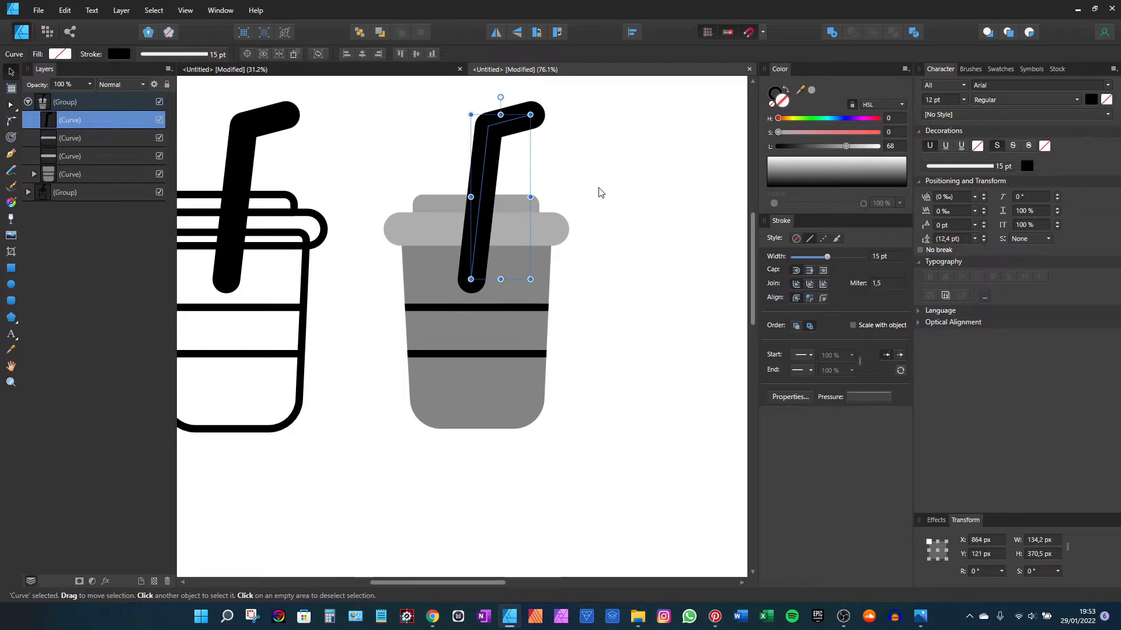
pyautogui.click(780, 94)
pyautogui.moveTo(815, 147); pyautogui.dragTo(853, 150)
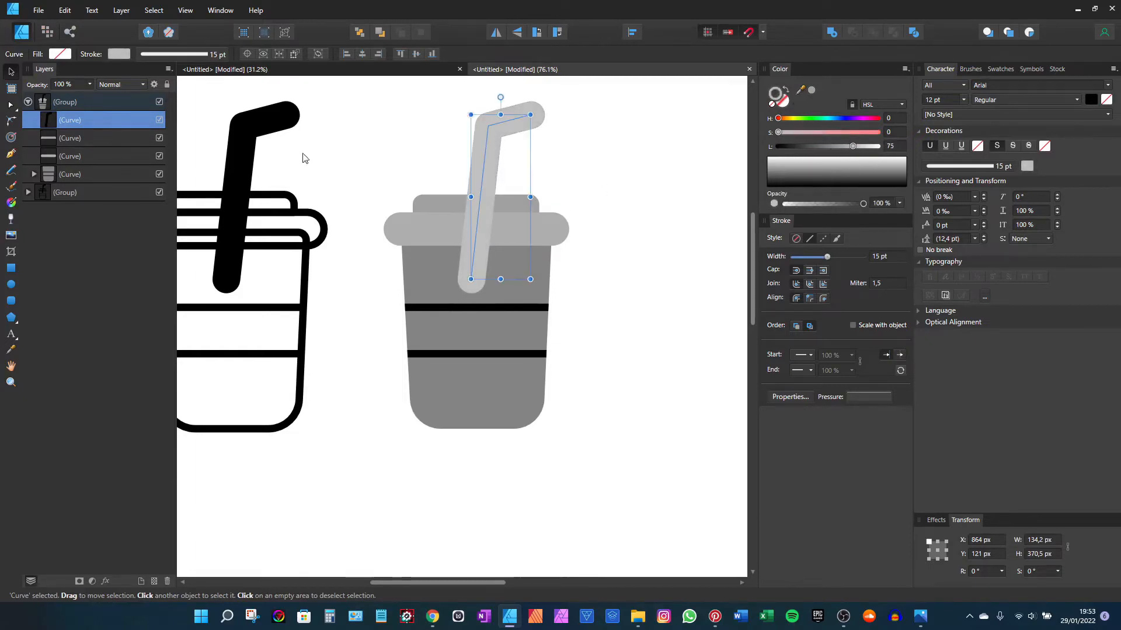
pyautogui.moveTo(57, 125); pyautogui.dragTo(58, 182)
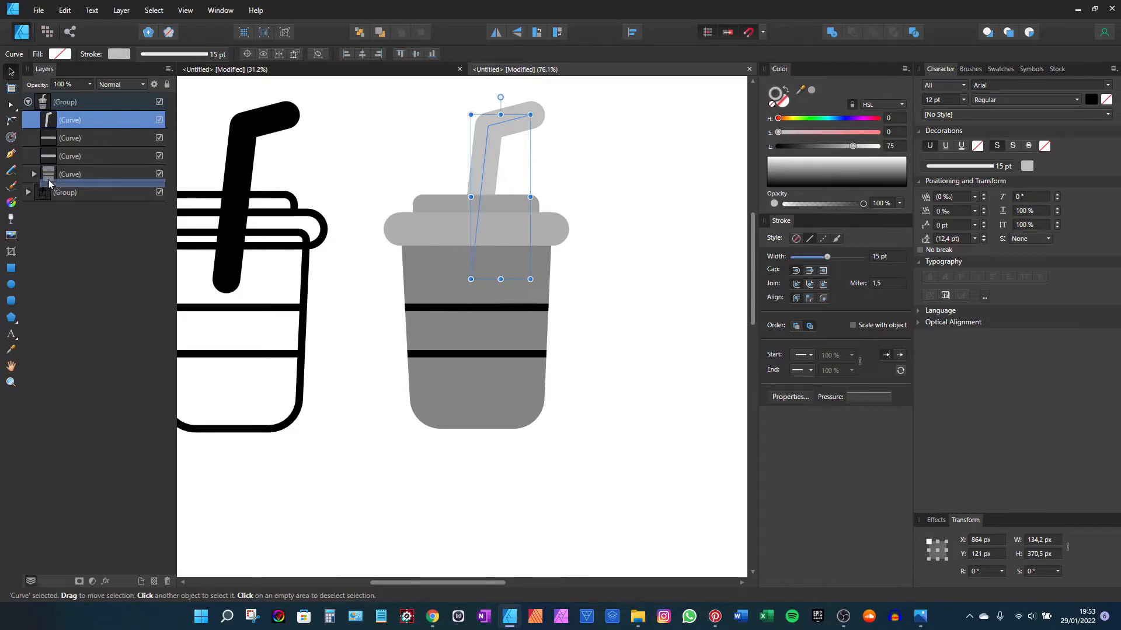
# Turn the band rectangle's outline into a solid fill and lighten it to a light grey
pyautogui.click(514, 299)
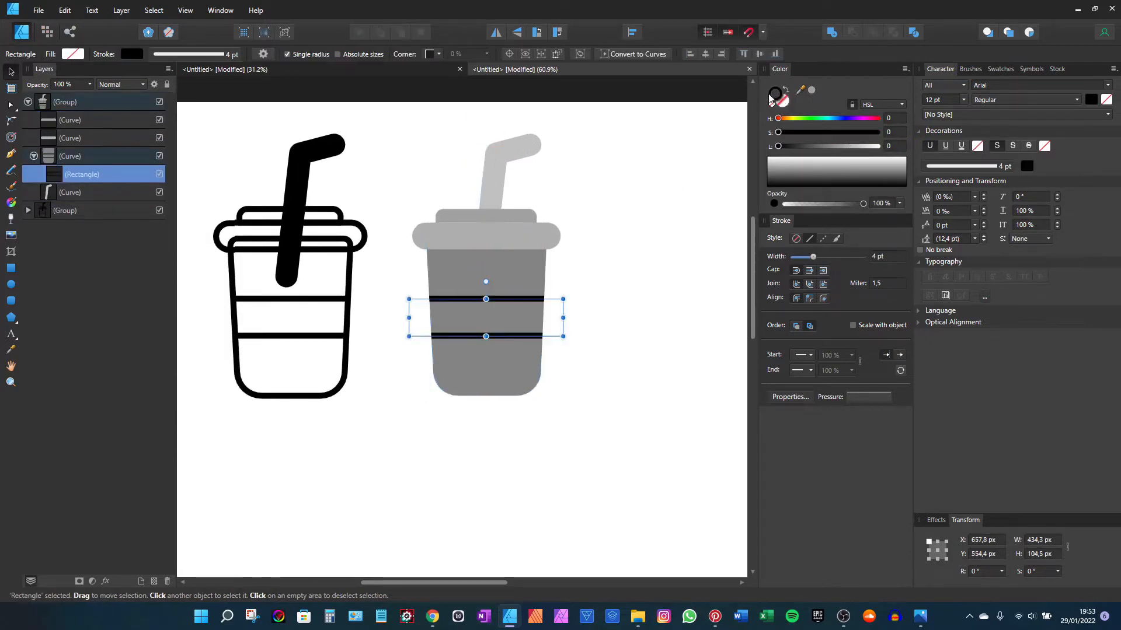
pyautogui.click(785, 90)
pyautogui.click(784, 101)
pyautogui.moveTo(854, 147); pyautogui.dragTo(858, 150)
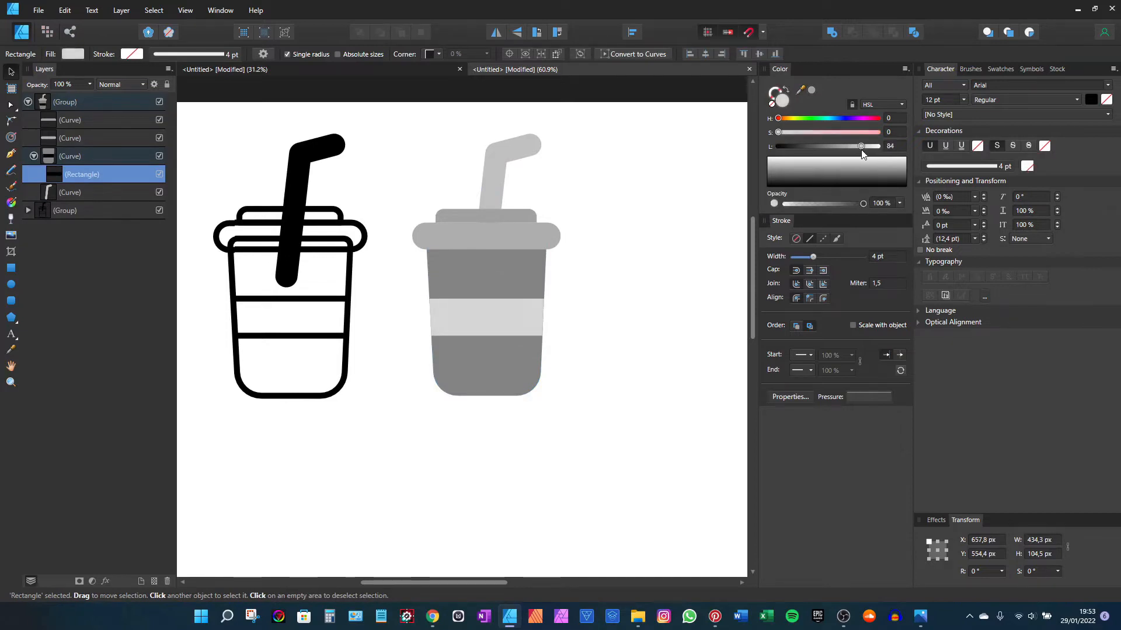
# Try nudging the upper lid piece down to Y 304.2 px, up to Y 296.2 px and slightly left, undoing the moves
pyautogui.scroll(3, 505, 219)
pyautogui.click(508, 223)
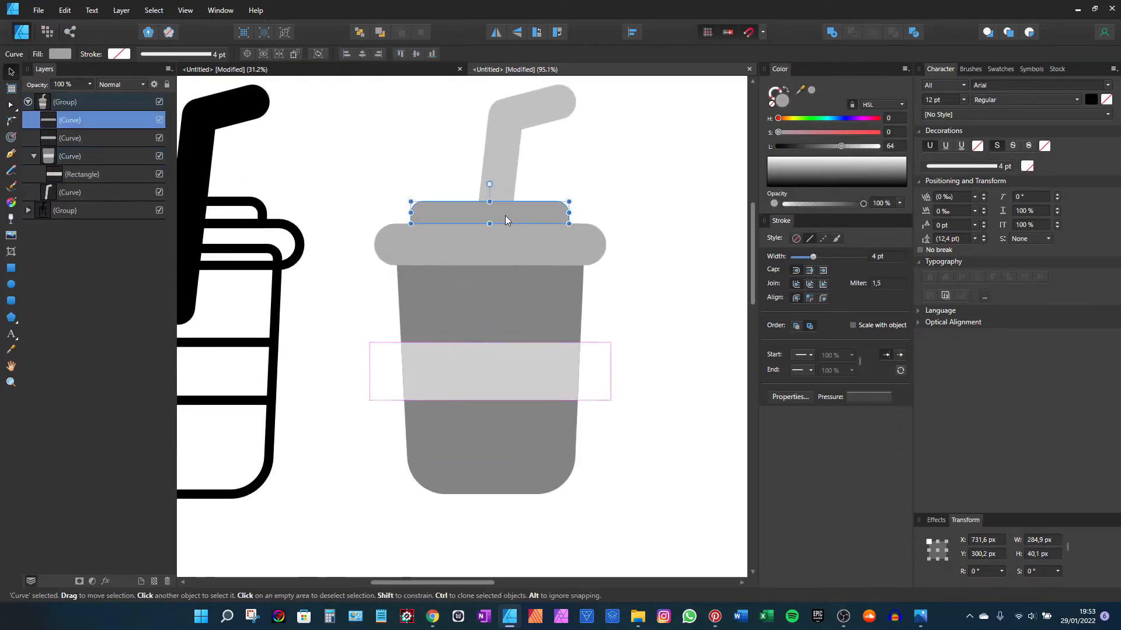
pyautogui.moveTo(505, 215); pyautogui.dragTo(505, 215)
pyautogui.scroll(1, 500, 201)
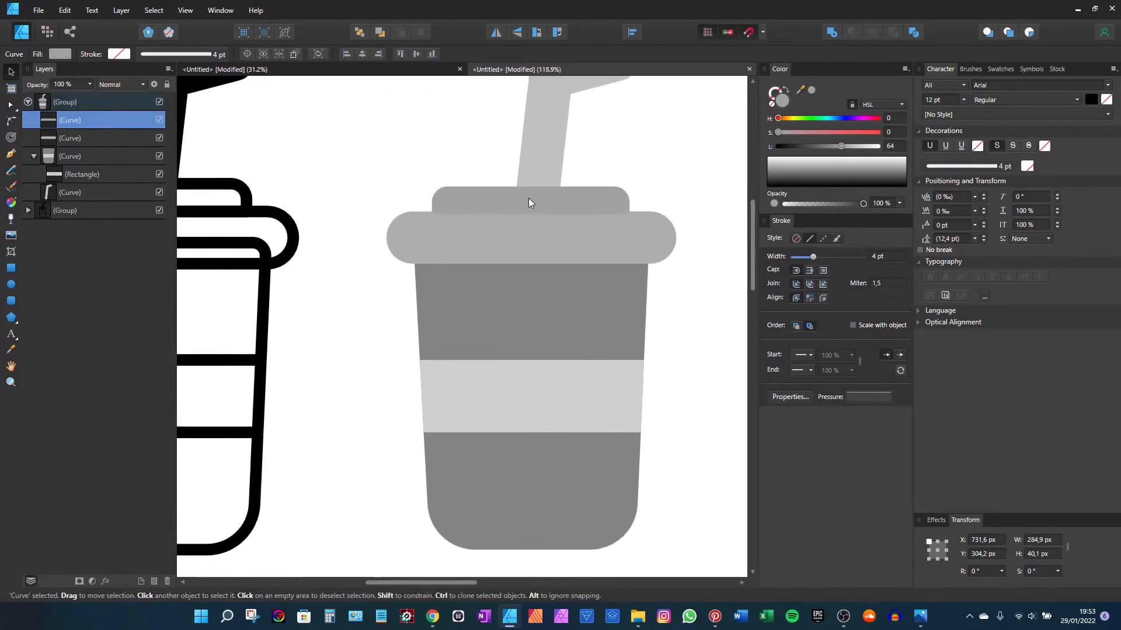
pyautogui.scroll(1, 528, 197)
pyautogui.scroll(2, 529, 197)
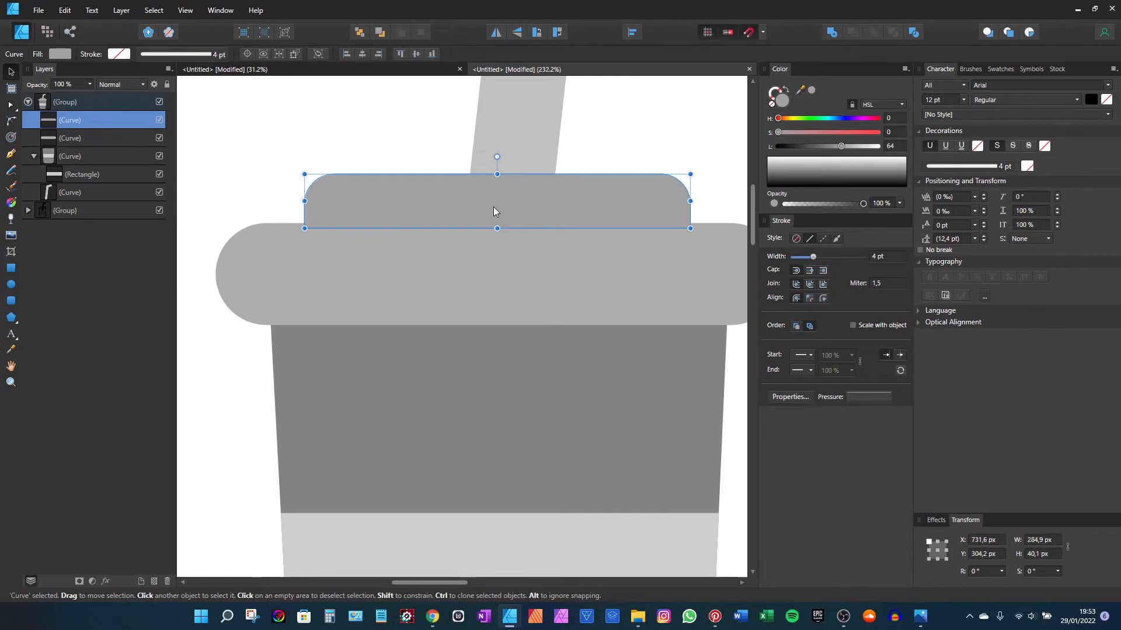
pyautogui.press('Up')
pyautogui.press('Up')
pyautogui.press('Up')
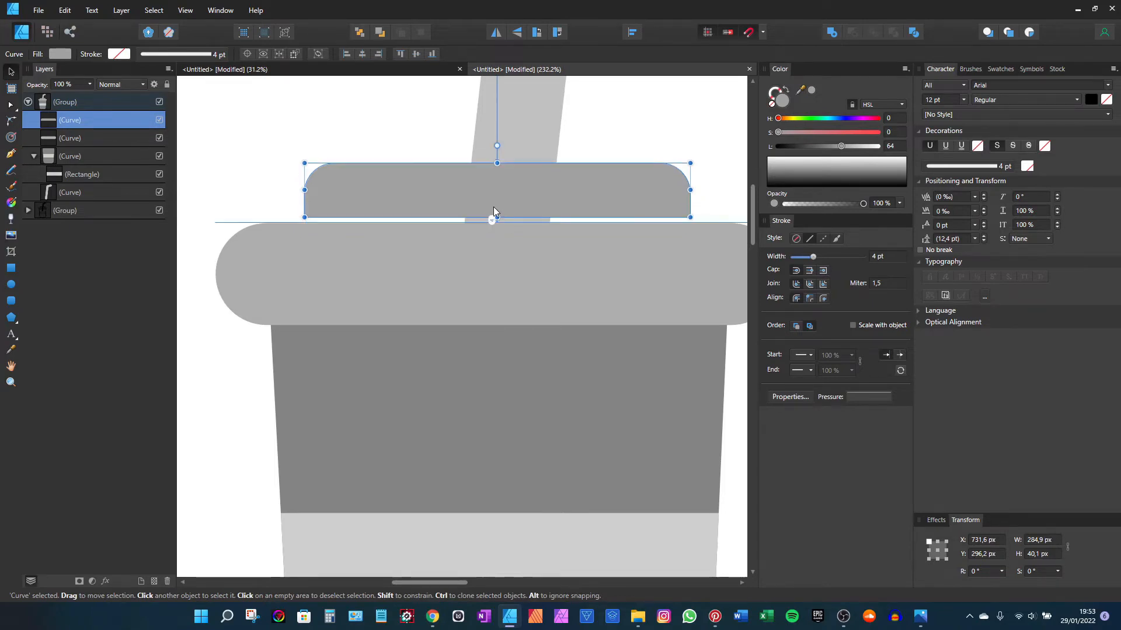
pyautogui.press('Left')
pyautogui.press('Left')
pyautogui.press('Left')
pyautogui.press('Left')
pyautogui.press('Left')
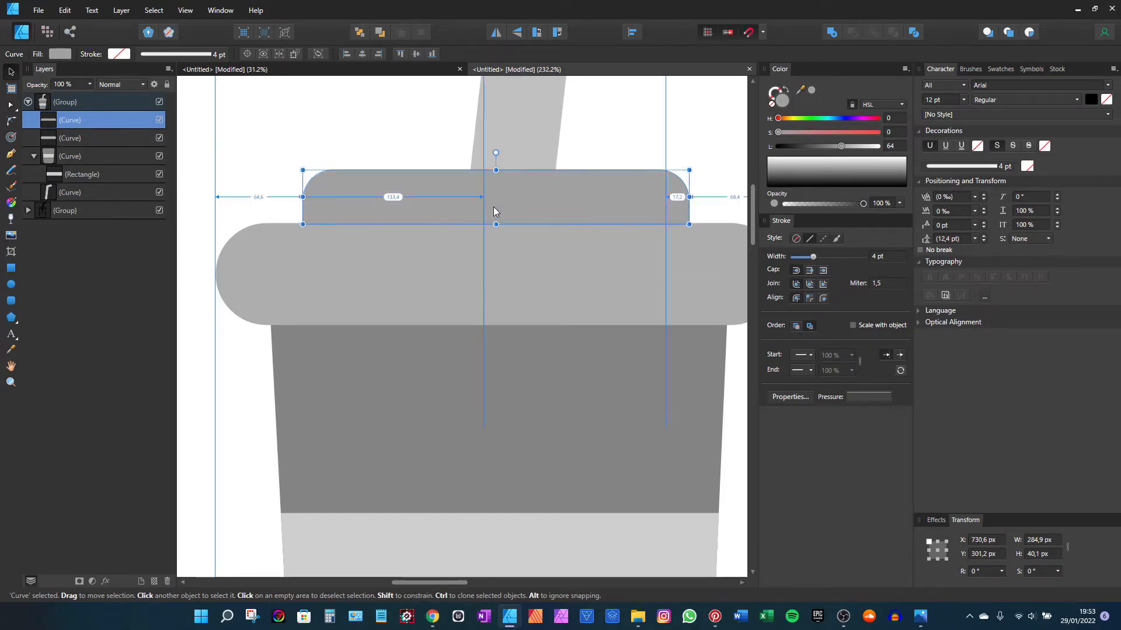
pyautogui.hotkey('ctrl', 'z')
pyautogui.hotkey('ctrl', 'z')
pyautogui.hotkey('ctrl', 'z')
# Place the upper lid piece behind the lid rim and nudge it down to Y 304.2 px
pyautogui.click(493, 211)
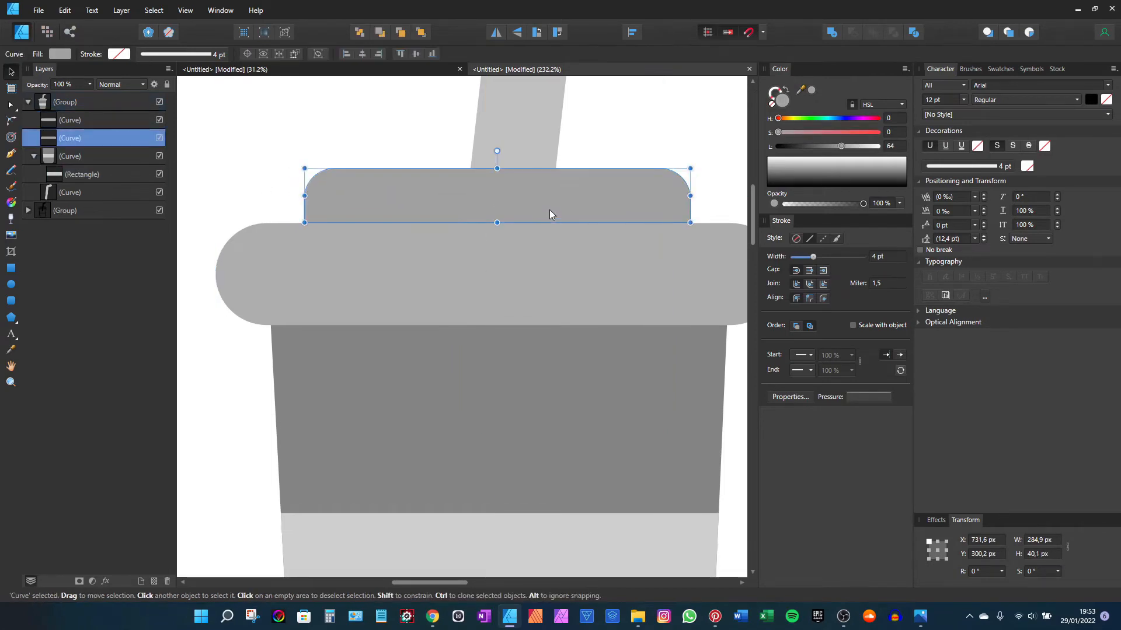
pyautogui.press('Down')
pyautogui.press('Down')
pyautogui.press('Down')
pyautogui.press('Down')
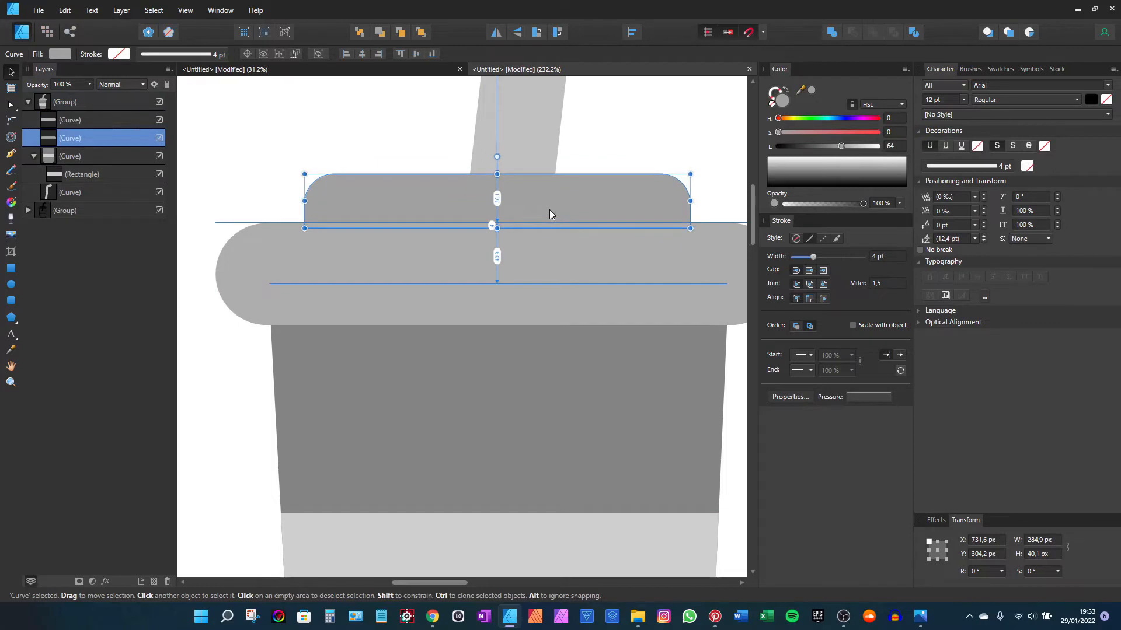
pyautogui.scroll(-5, 532, 206)
pyautogui.moveTo(531, 204)
pyautogui.mouseDown()
pyautogui.moveTo(552, 243)
pyautogui.moveTo(600, 230)
pyautogui.moveTo(526, 218)
pyautogui.mouseUp()
pyautogui.scroll(-3, 526, 218)
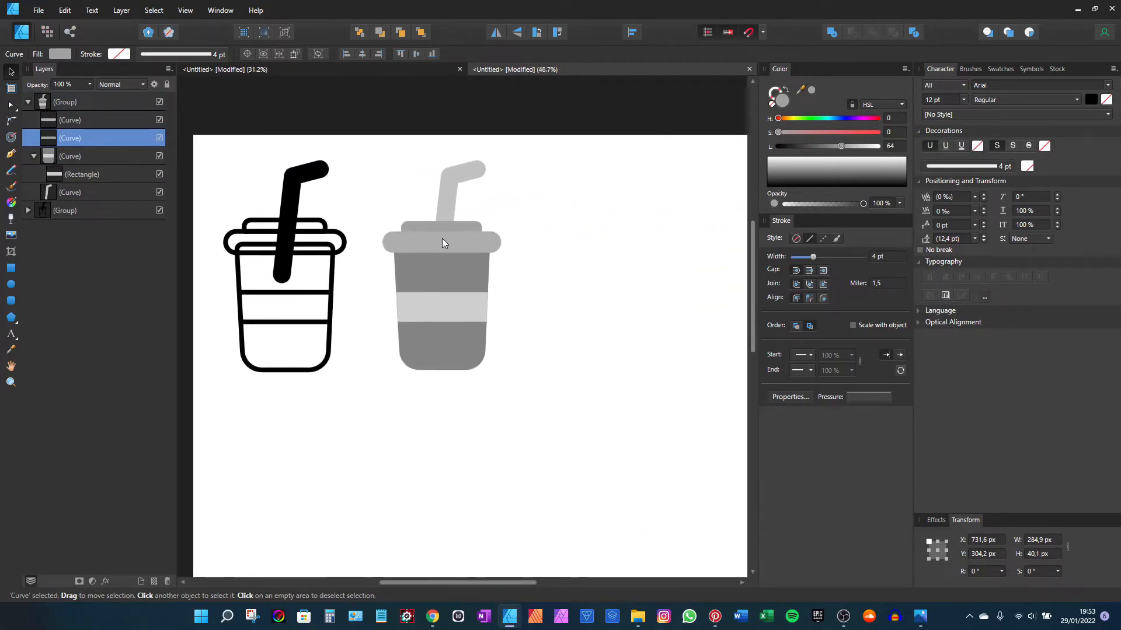
# Select the whole grey cup group and place a copy of it beside the original at about X 1274 px
pyautogui.click(28, 102)
pyautogui.click(44, 103)
pyautogui.moveTo(527, 221); pyautogui.dragTo(485, 210)
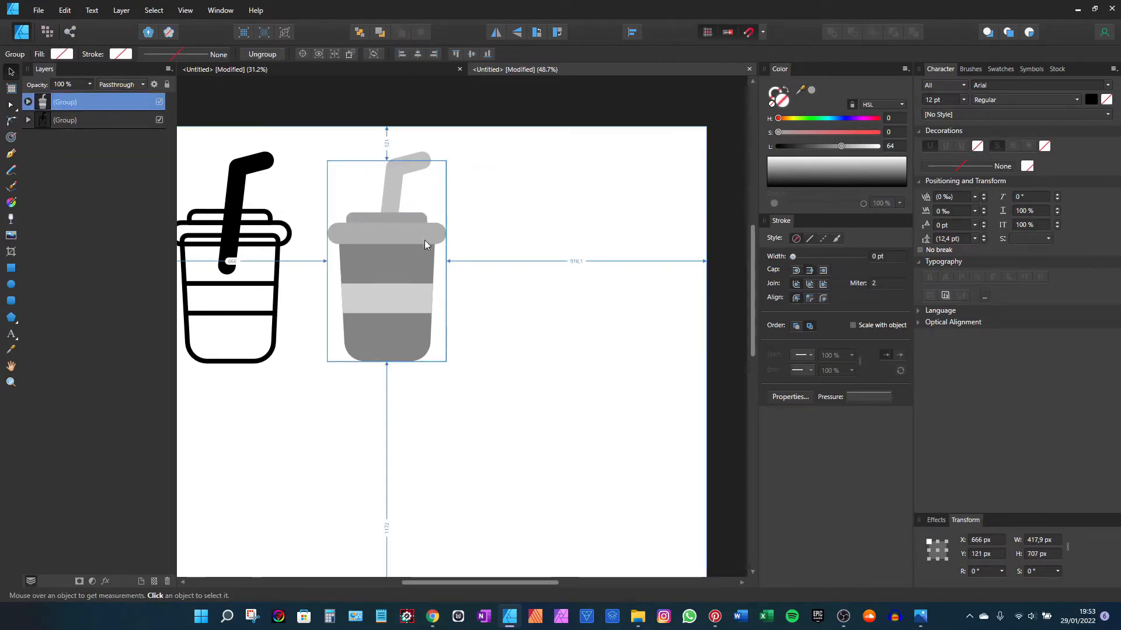
pyautogui.moveTo(425, 240); pyautogui.dragTo(576, 261)
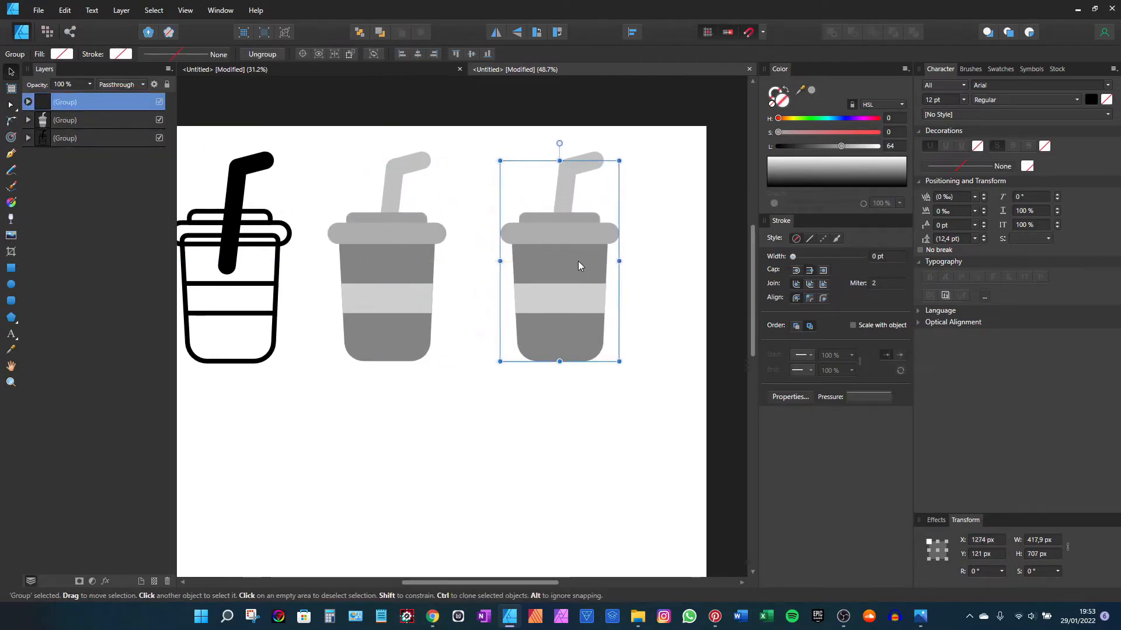
# Add black 4 pt outlines to the body, lid rim and upper lid piece of the copied grey cup
pyautogui.doubleClick(578, 261)
pyautogui.click(777, 92)
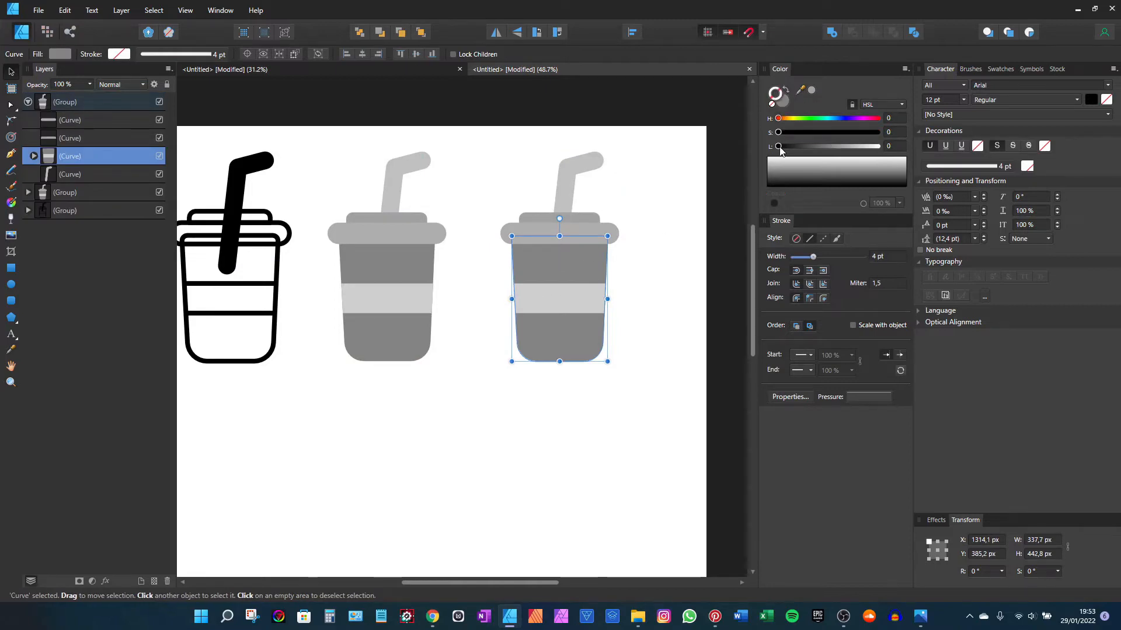
pyautogui.moveTo(779, 146); pyautogui.dragTo(758, 145)
pyautogui.scroll(2, 580, 256)
pyautogui.click(603, 228)
pyautogui.click(592, 197)
# Expand the stroke of the copied grey cup's straw into a filled shape
pyautogui.click(576, 163)
pyautogui.scroll(1, 575, 162)
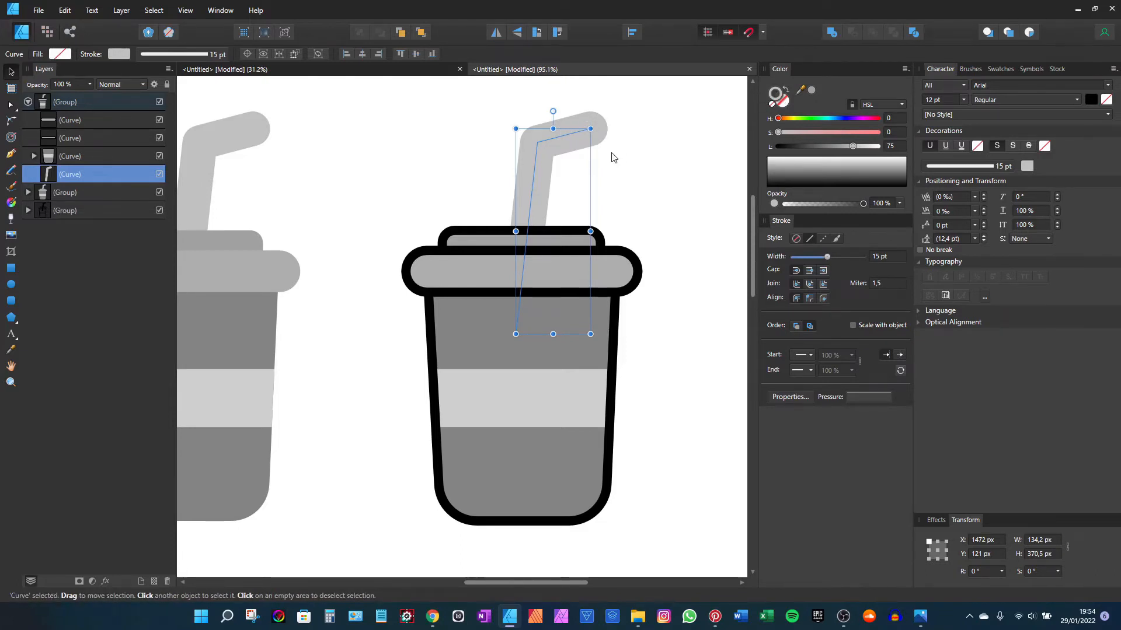
pyautogui.moveTo(607, 154); pyautogui.dragTo(585, 164)
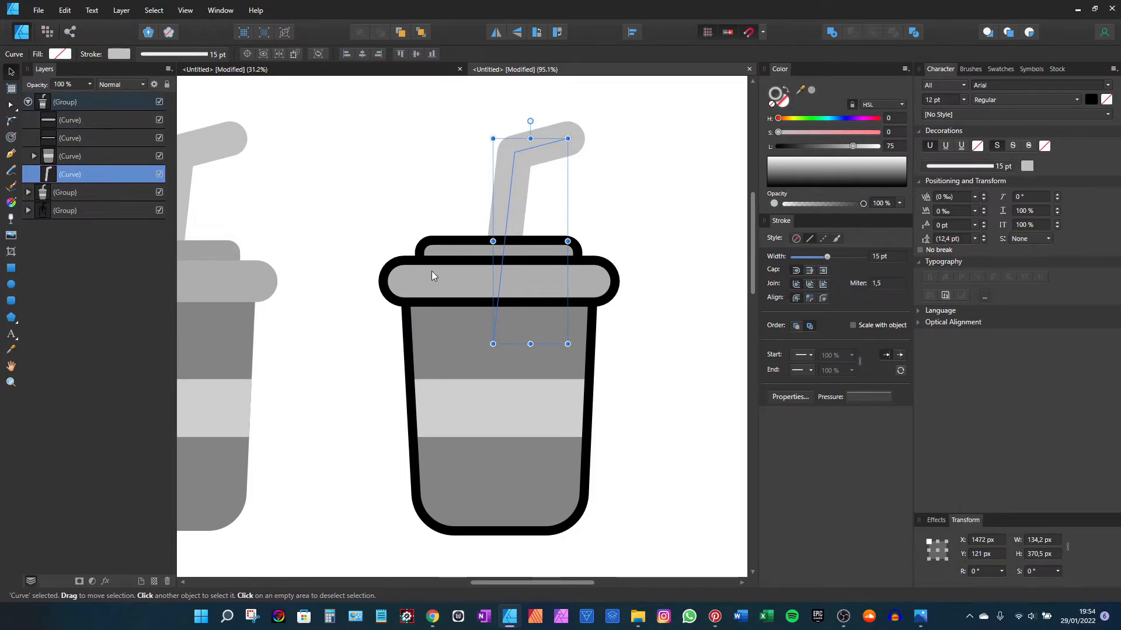
pyautogui.moveTo(426, 279)
pyautogui.mouseDown()
pyautogui.moveTo(443, 294)
pyautogui.moveTo(442, 277)
pyautogui.mouseUp()
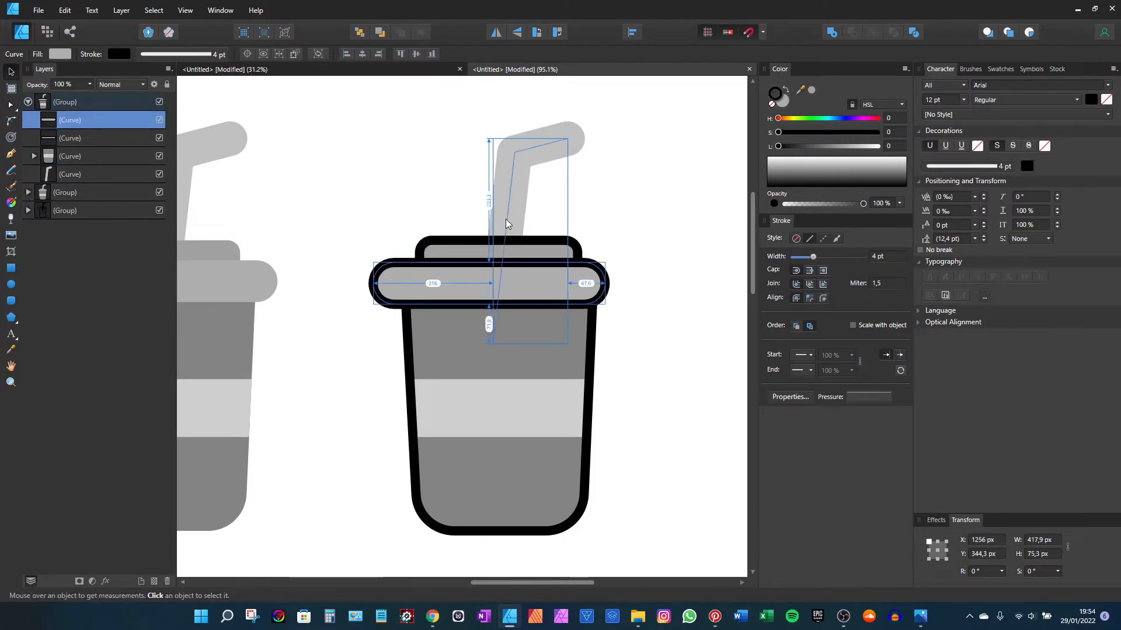
pyautogui.click(529, 152)
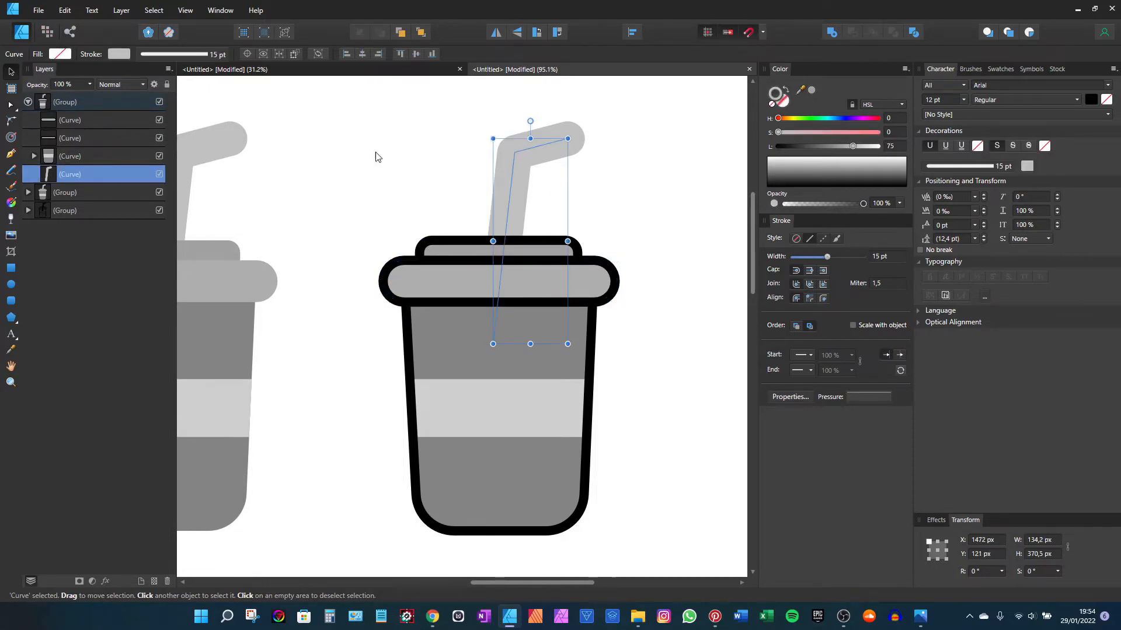
pyautogui.click(122, 11)
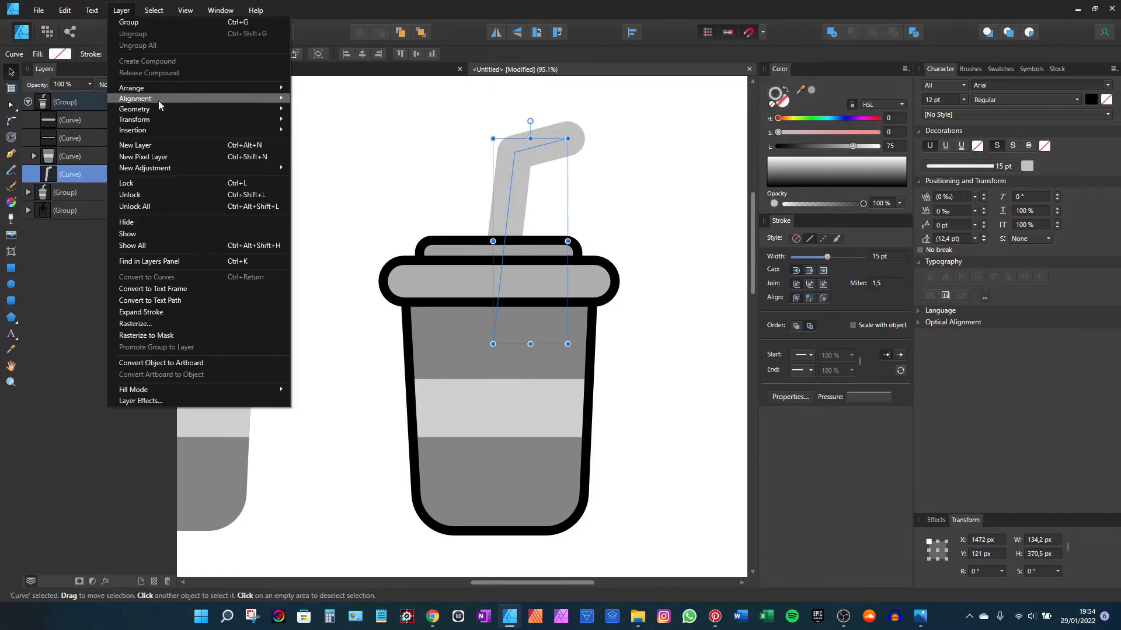
pyautogui.click(140, 313)
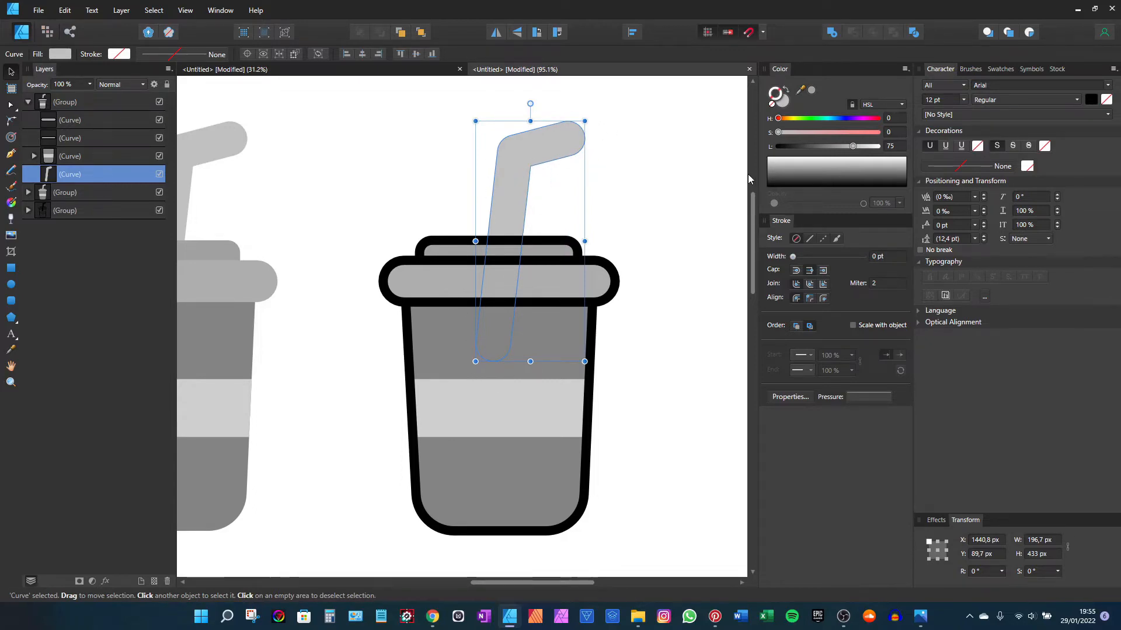
# Give the expanded straw a black outline 4 pt wide
pyautogui.click(785, 103)
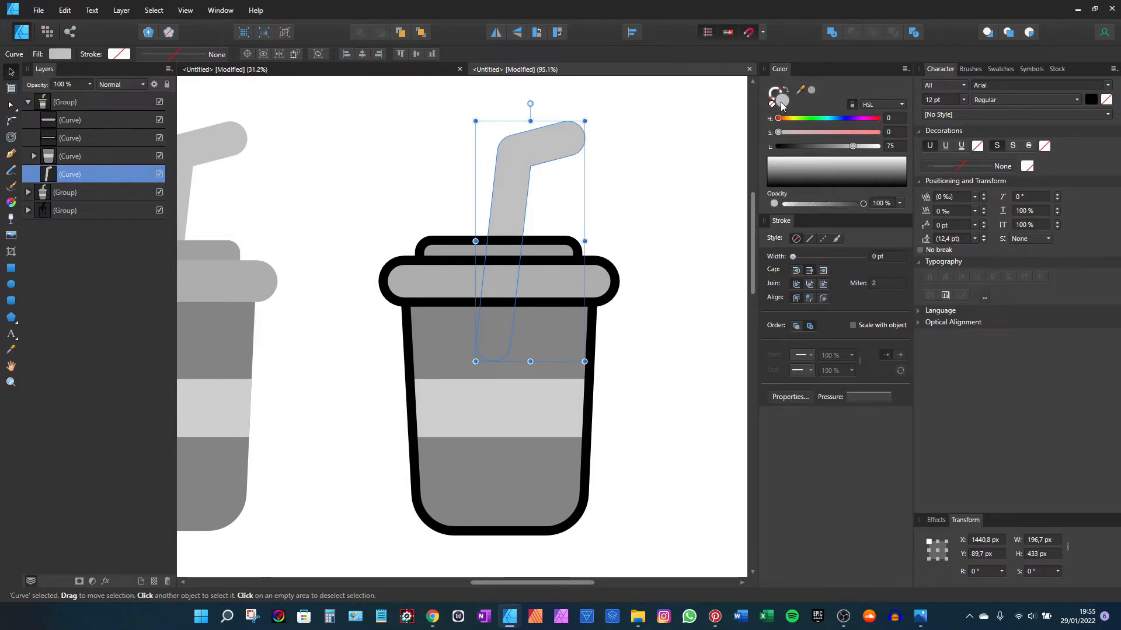
pyautogui.click(777, 92)
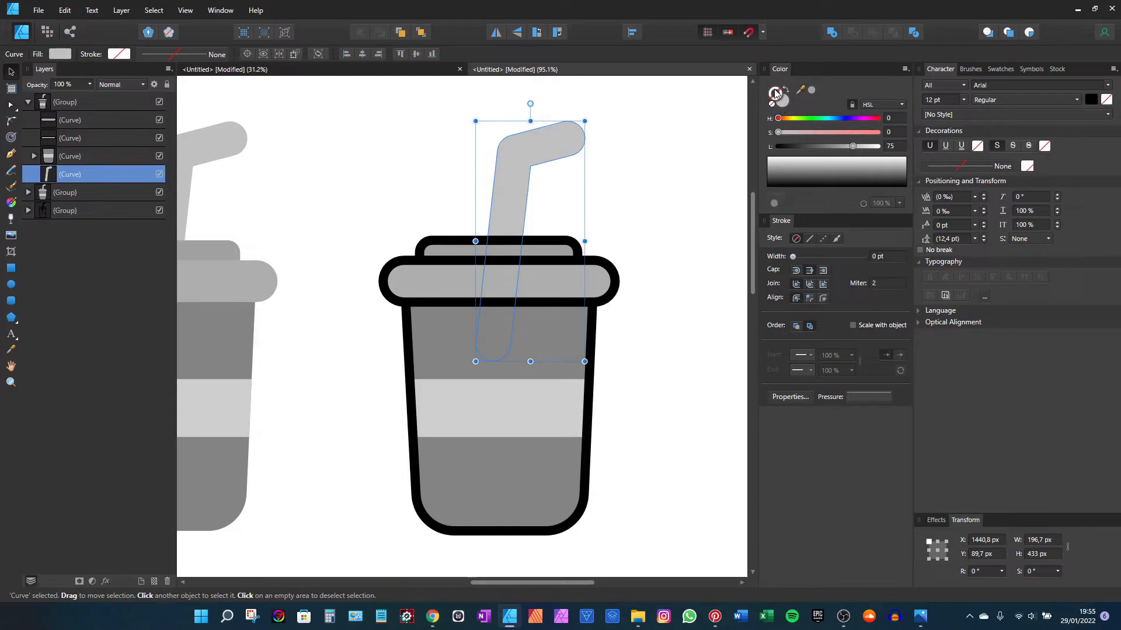
pyautogui.click(781, 148)
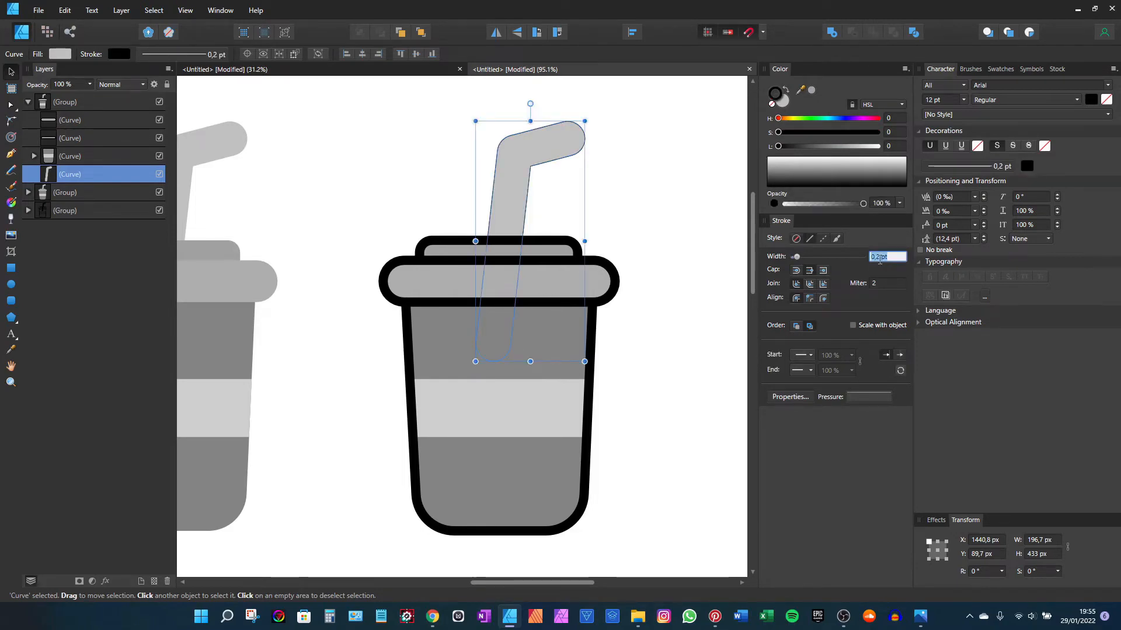
pyautogui.write('4')
pyautogui.press('Return')
pyautogui.click(655, 211)
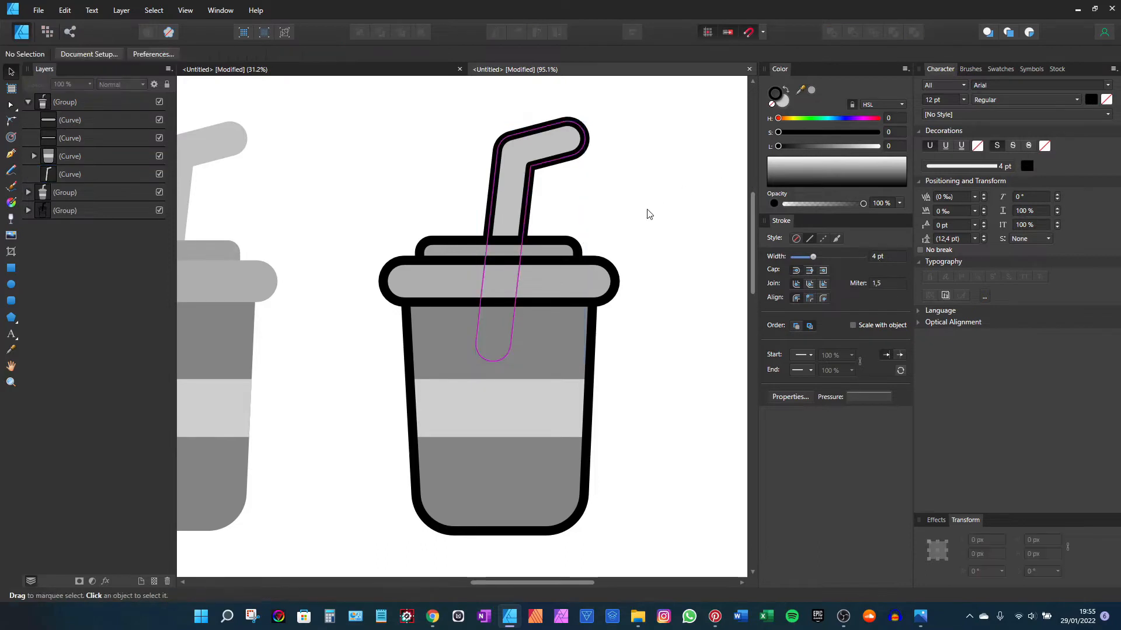
# Add a black 4 pt outline to the light grey band rectangle inside the copied cup's body
pyautogui.scroll(-1, 654, 210)
pyautogui.scroll(-2, 655, 210)
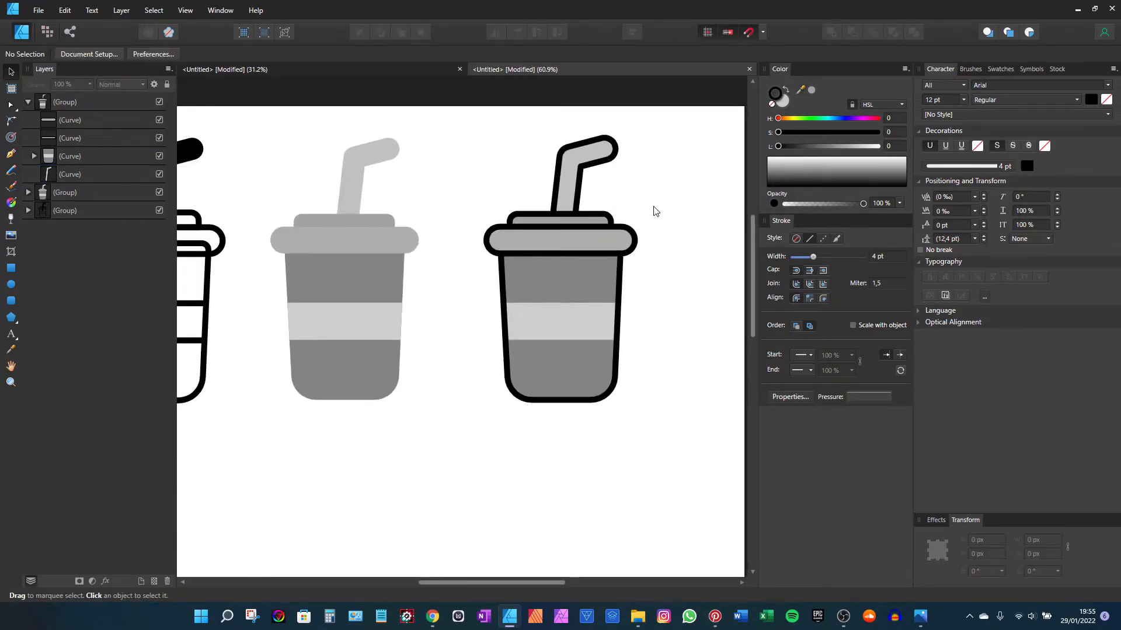
pyautogui.scroll(1, 602, 237)
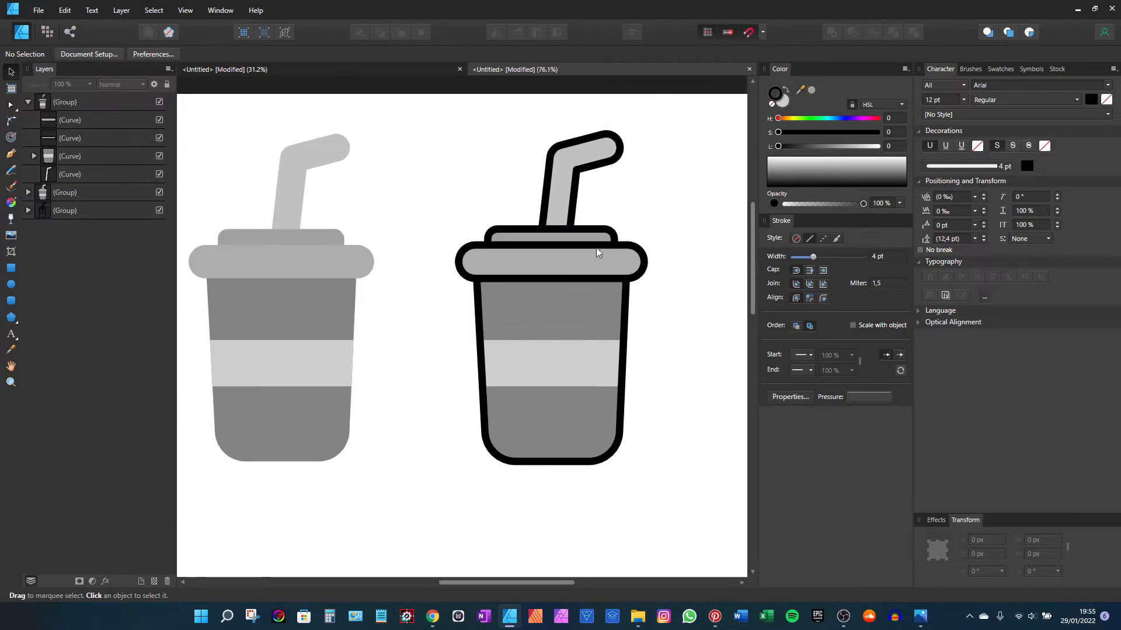
pyautogui.click(584, 382)
pyautogui.click(584, 376)
pyautogui.click(585, 373)
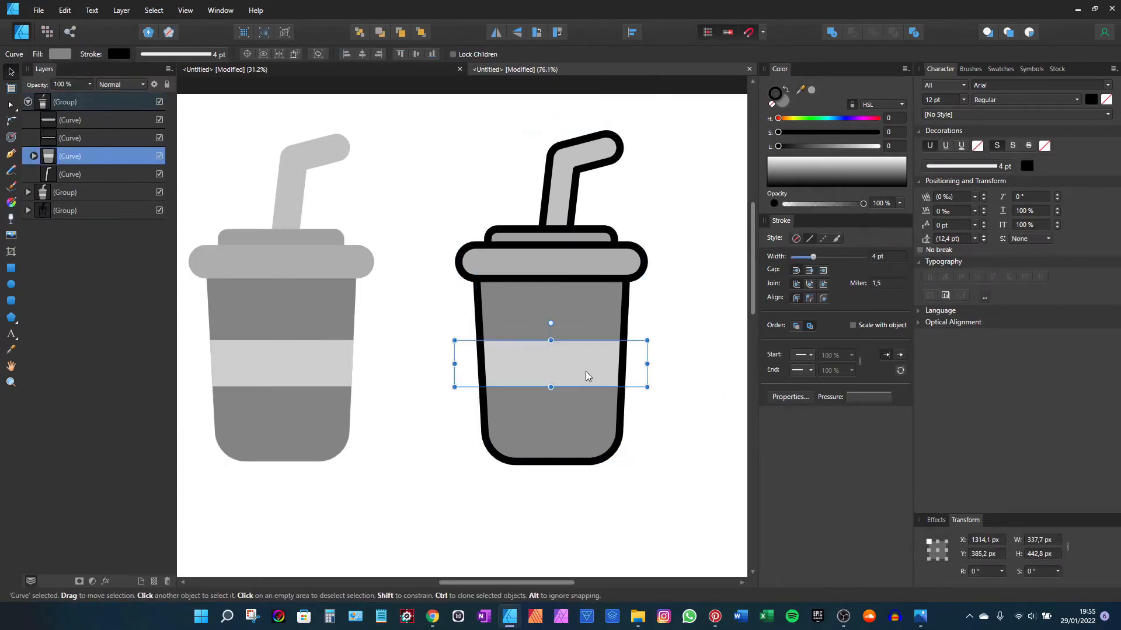
pyautogui.click(779, 147)
pyautogui.scroll(-3, 543, 345)
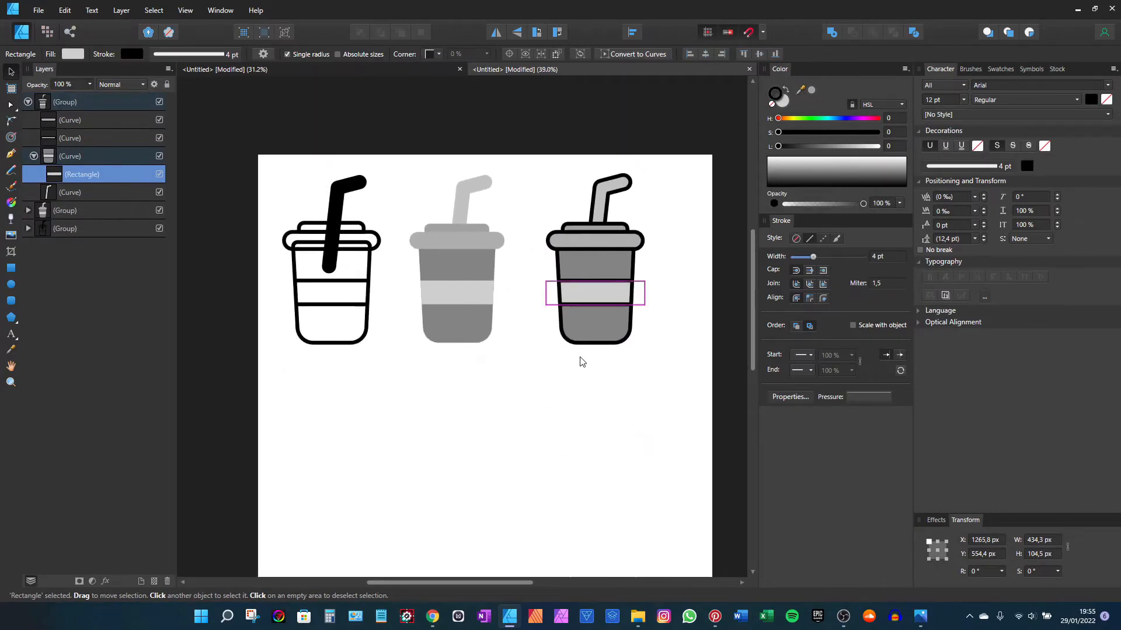
pyautogui.click(580, 361)
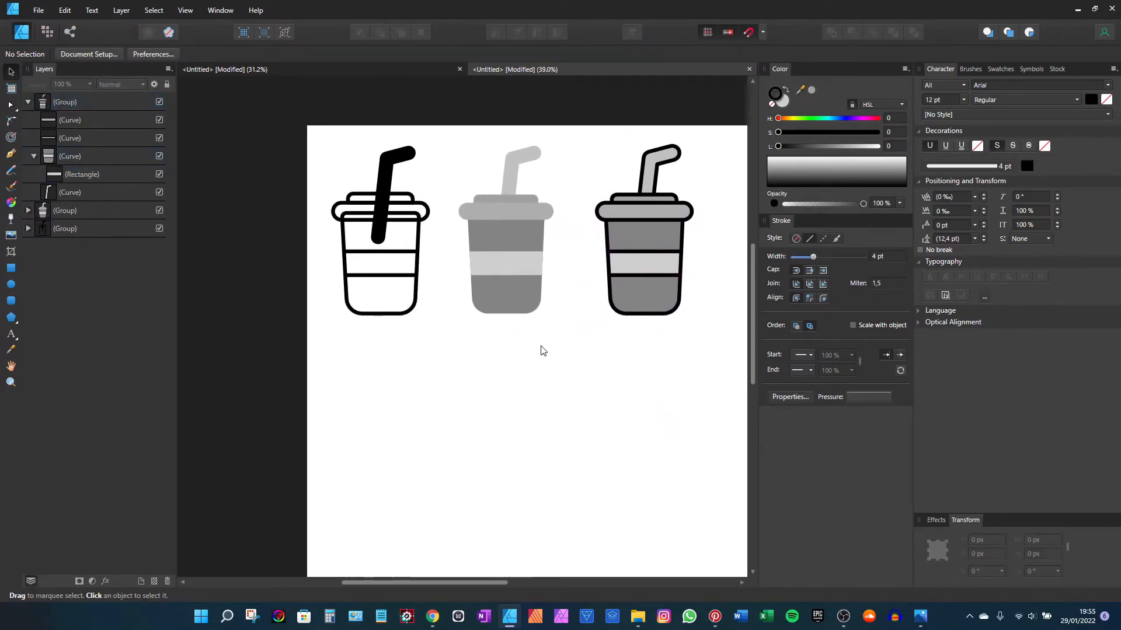
# Try lowering the top edge of the first, unfilled cup's body to Y 478.2 px and undo the resize
pyautogui.scroll(-1, 415, 228)
pyautogui.moveTo(684, 141); pyautogui.dragTo(343, 330)
pyautogui.moveTo(488, 256); pyautogui.dragTo(509, 267)
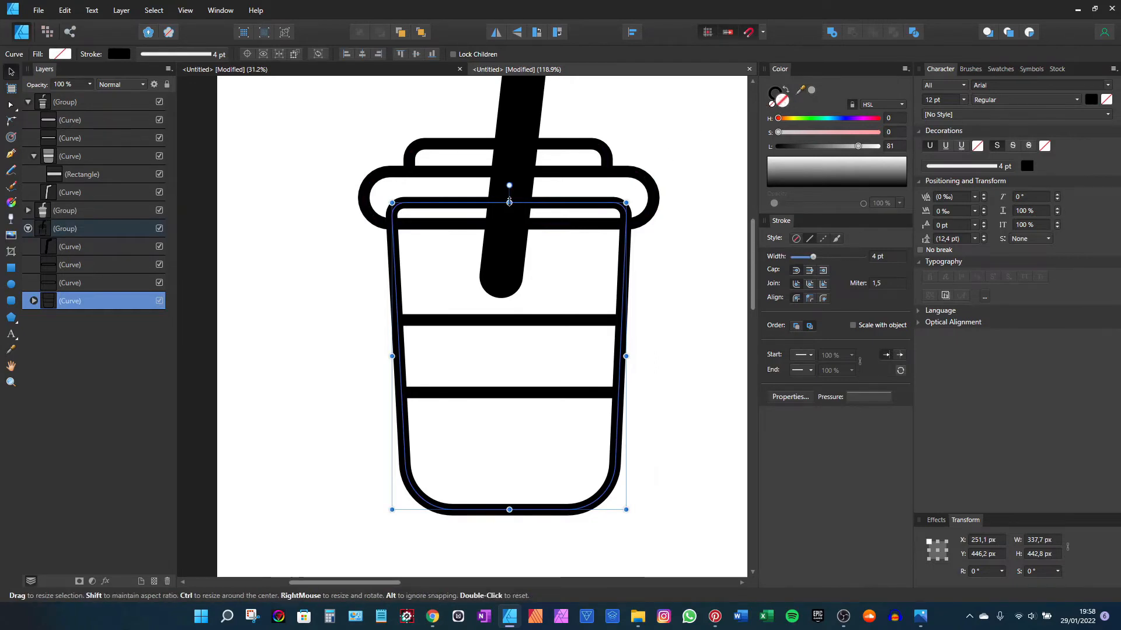
pyautogui.moveTo(509, 203); pyautogui.dragTo(506, 223)
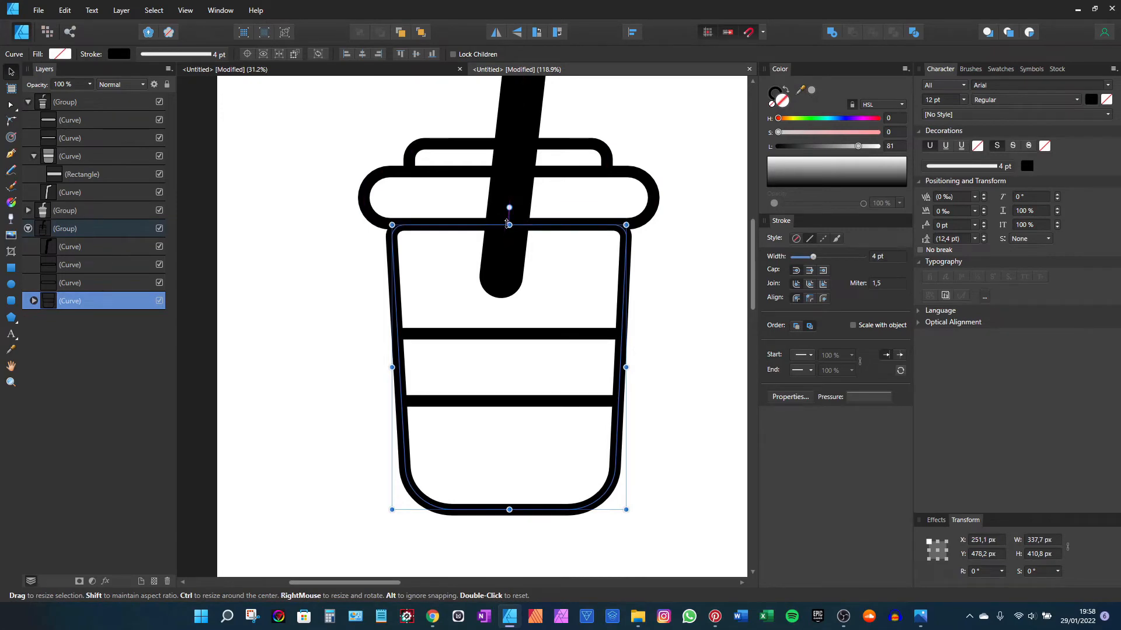
pyautogui.hotkey('ctrl', 'z')
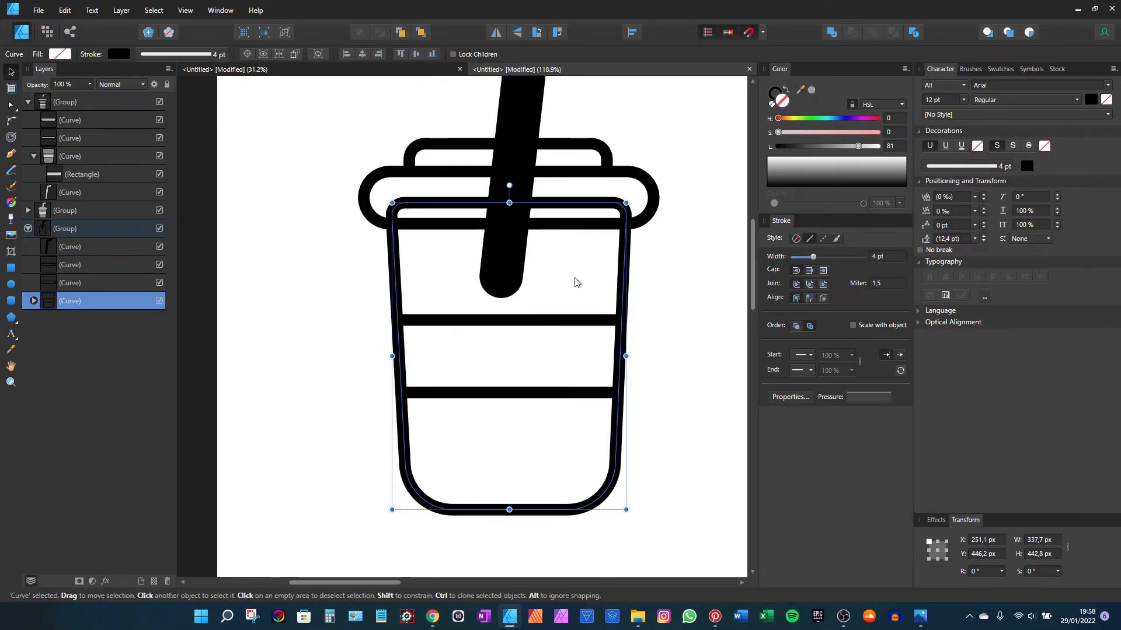
# Move the band rectangle out of the unfilled cup's body curve, hide it, and select the body curve
pyautogui.scroll(1, 577, 272)
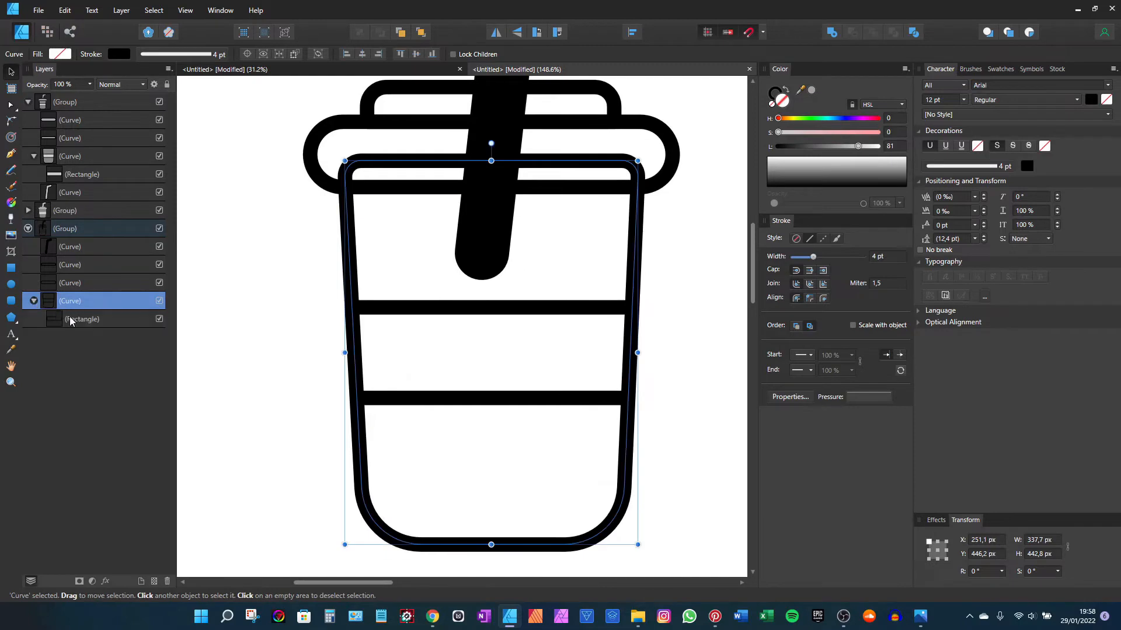
pyautogui.moveTo(57, 318); pyautogui.dragTo(46, 297)
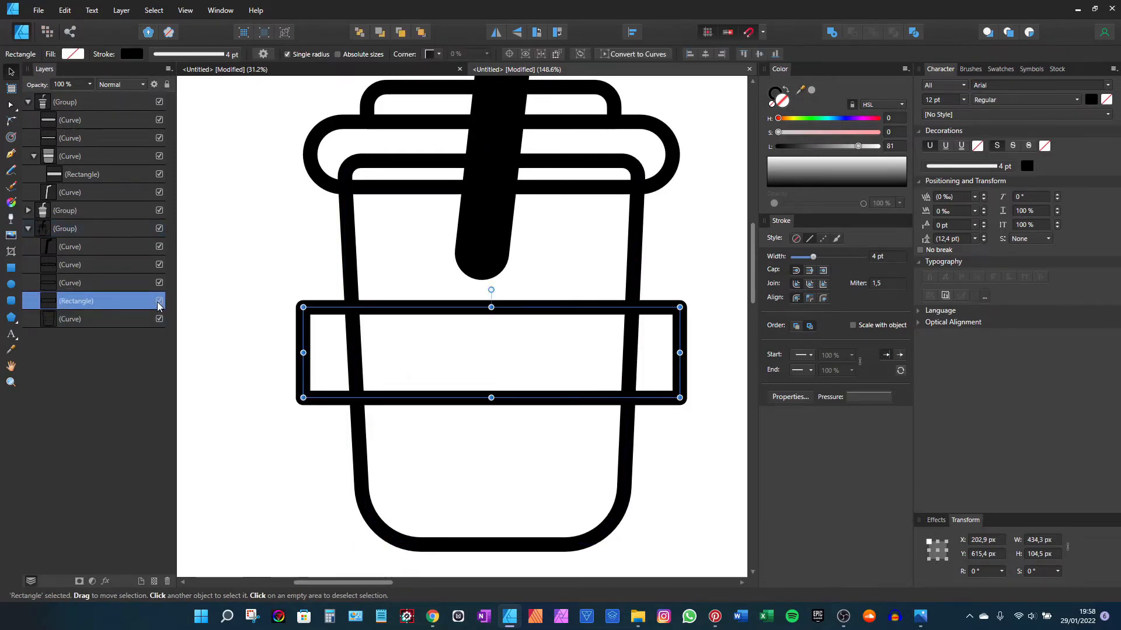
pyautogui.click(159, 301)
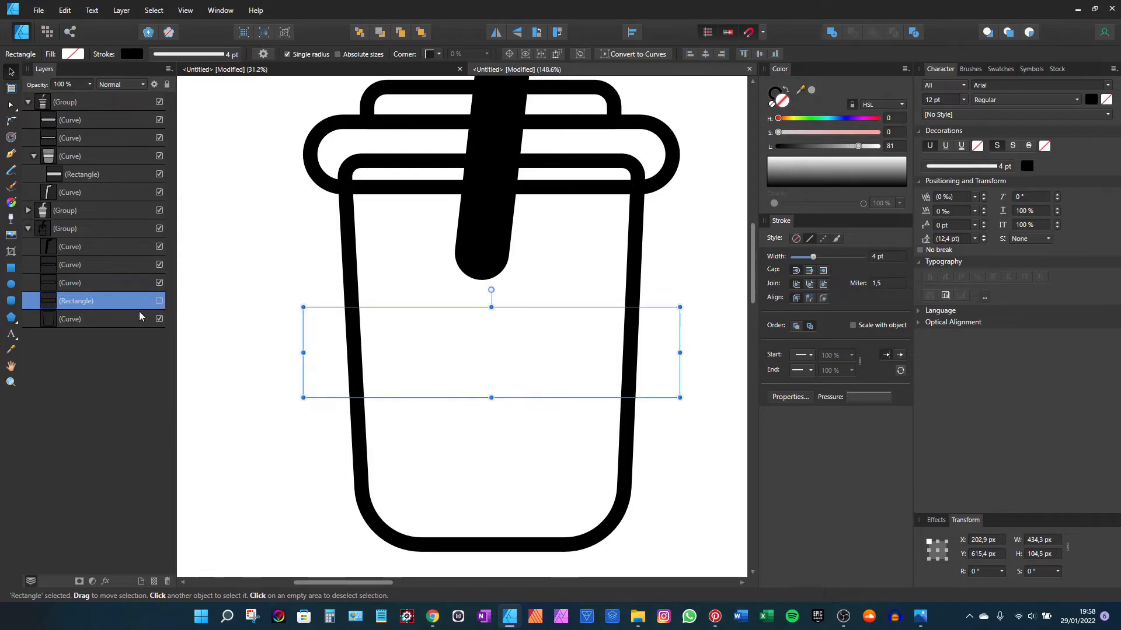
pyautogui.click(99, 319)
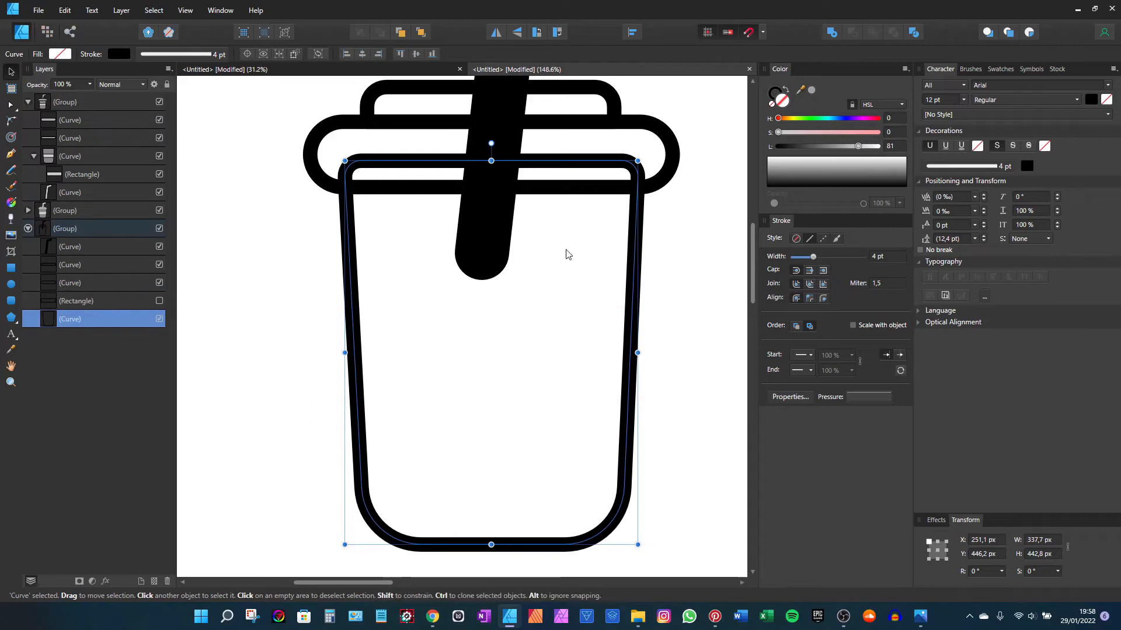
# Add a node on each side of the unfilled cup's body where it meets the lower edge of the lid rim
pyautogui.click(11, 106)
pyautogui.scroll(5, 315, 245)
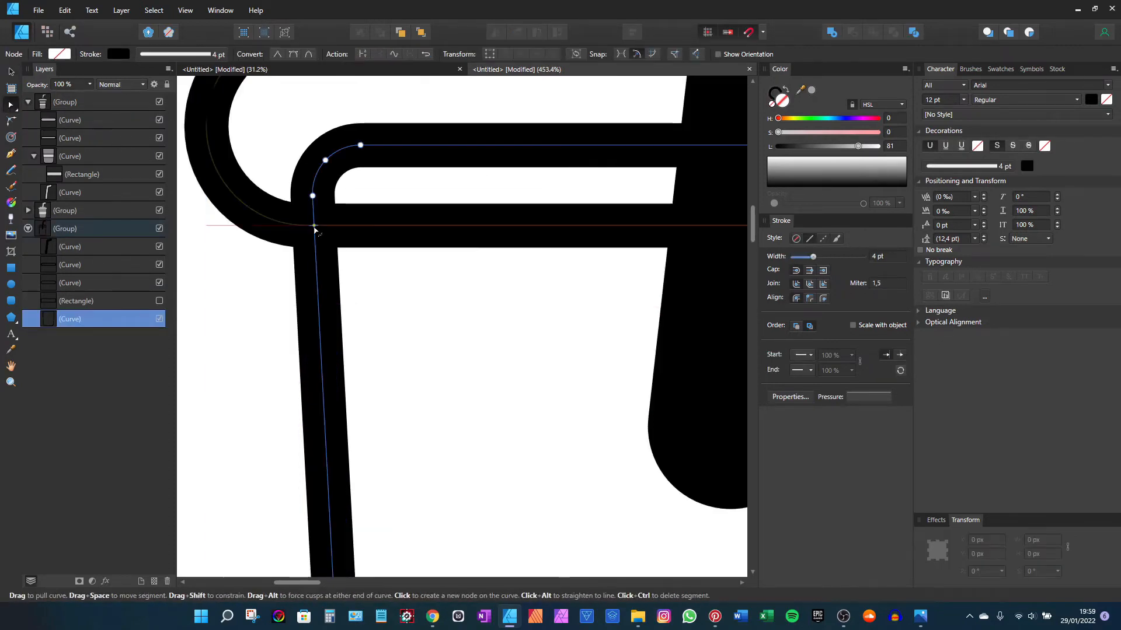
pyautogui.scroll(3, 310, 228)
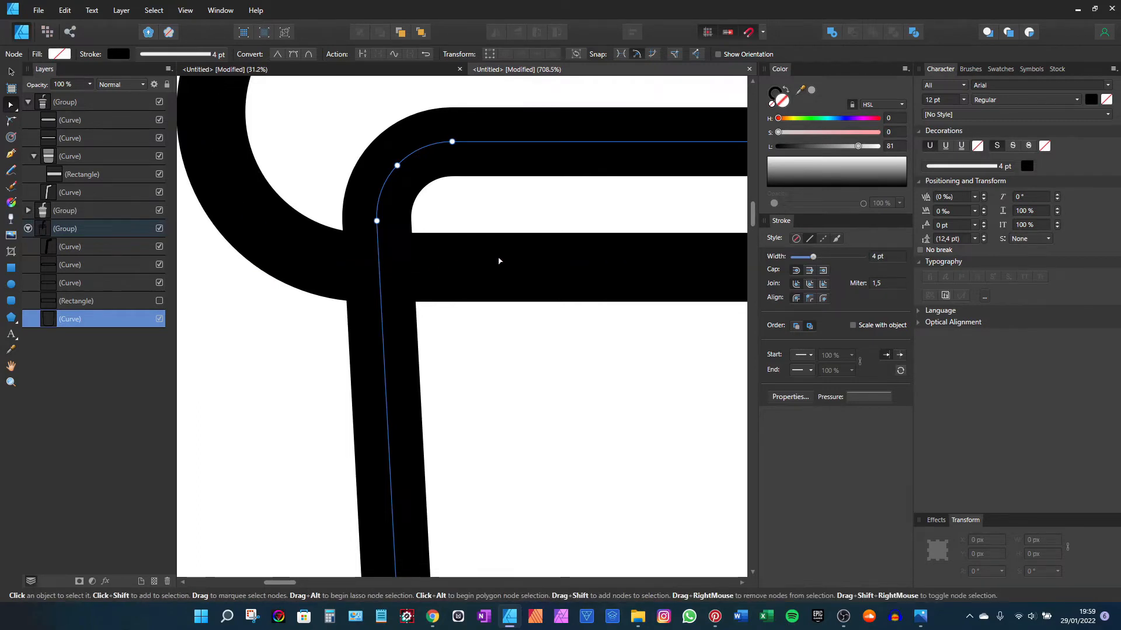
pyautogui.click(762, 32)
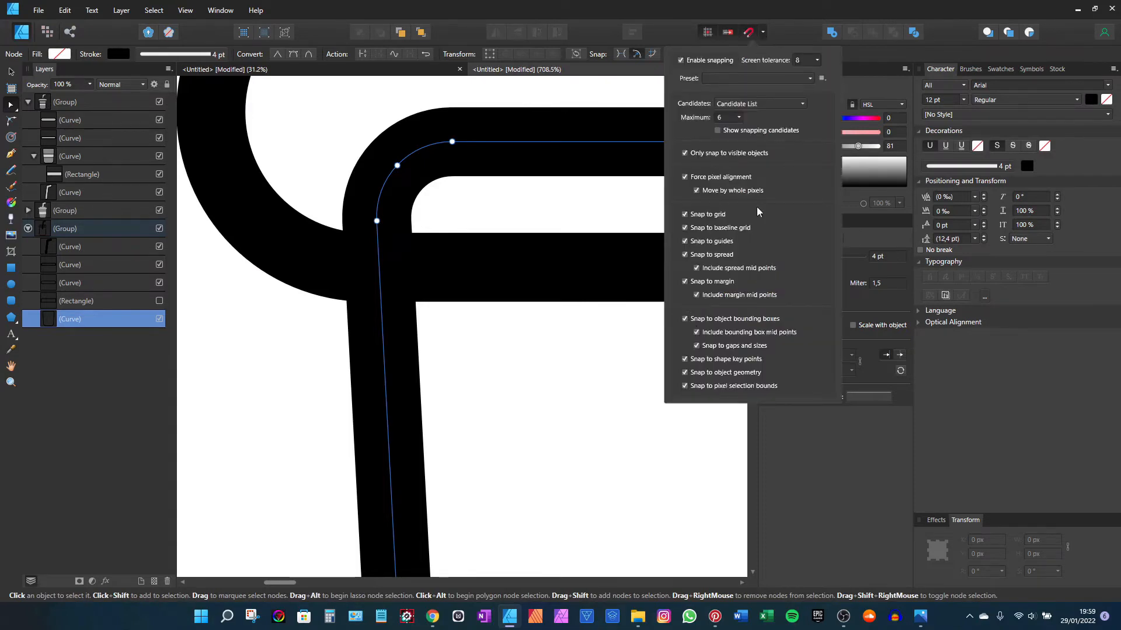
pyautogui.click(774, 30)
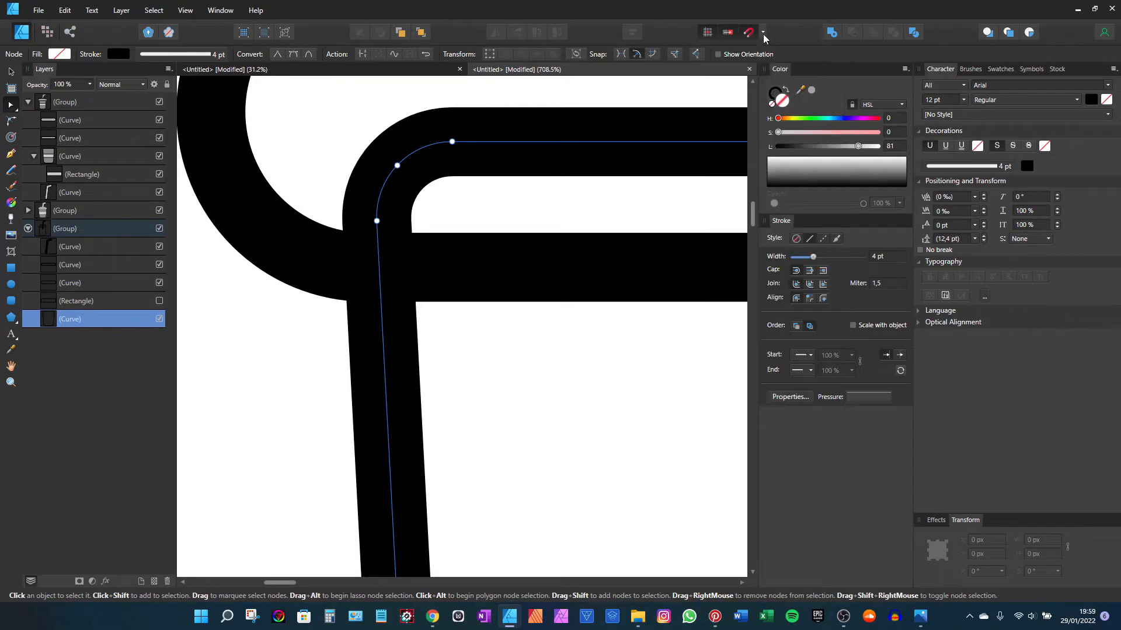
pyautogui.click(379, 268)
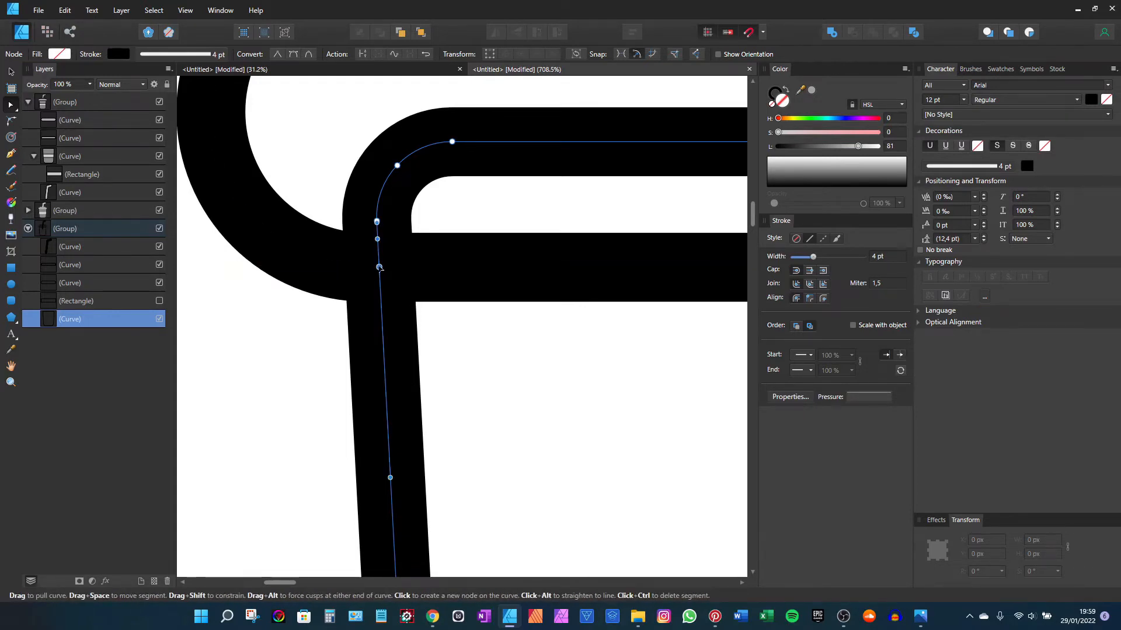
pyautogui.scroll(-1, 642, 283)
pyautogui.moveTo(642, 283); pyautogui.dragTo(220, 271)
pyautogui.moveTo(594, 271); pyautogui.dragTo(152, 266)
pyautogui.moveTo(685, 279); pyautogui.dragTo(565, 285)
pyautogui.scroll(1, 565, 285)
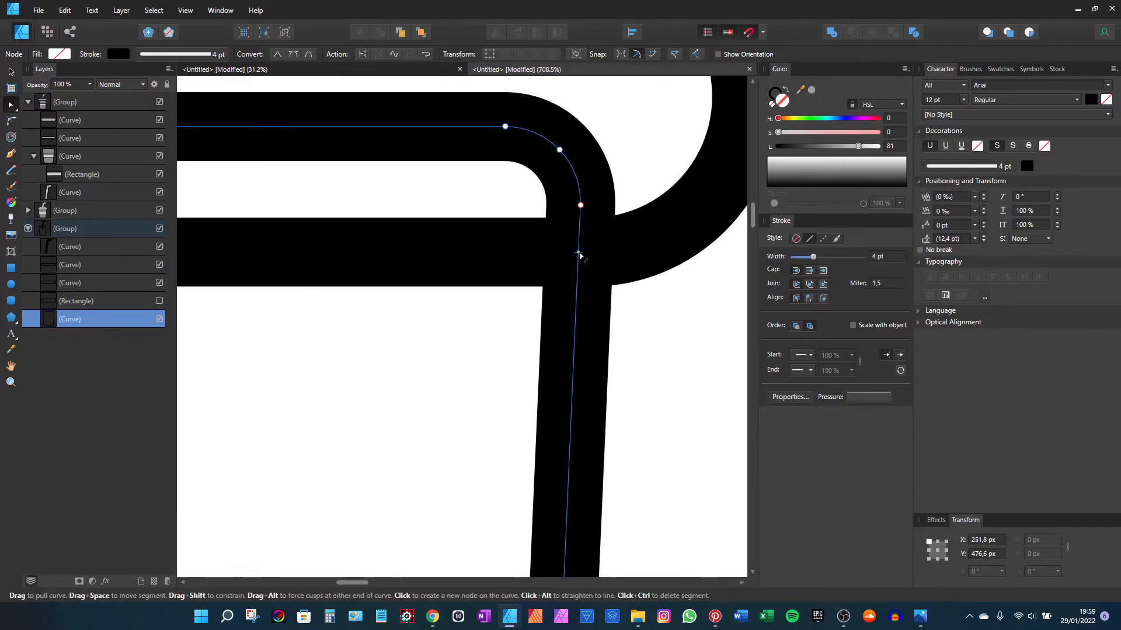
pyautogui.scroll(-6, 438, 305)
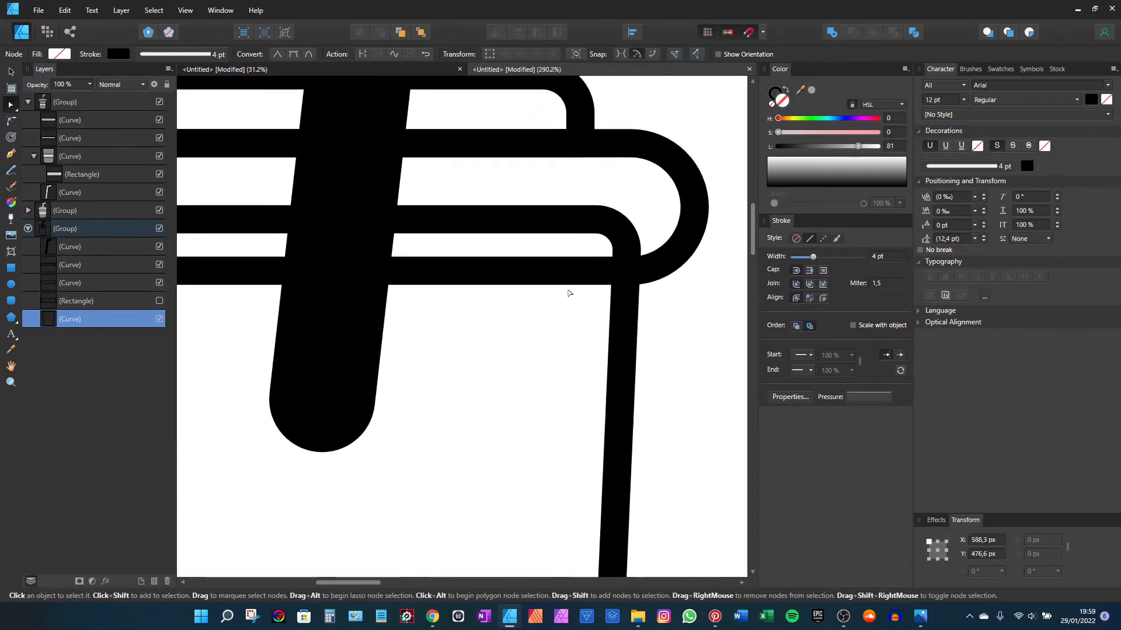
pyautogui.click(611, 290)
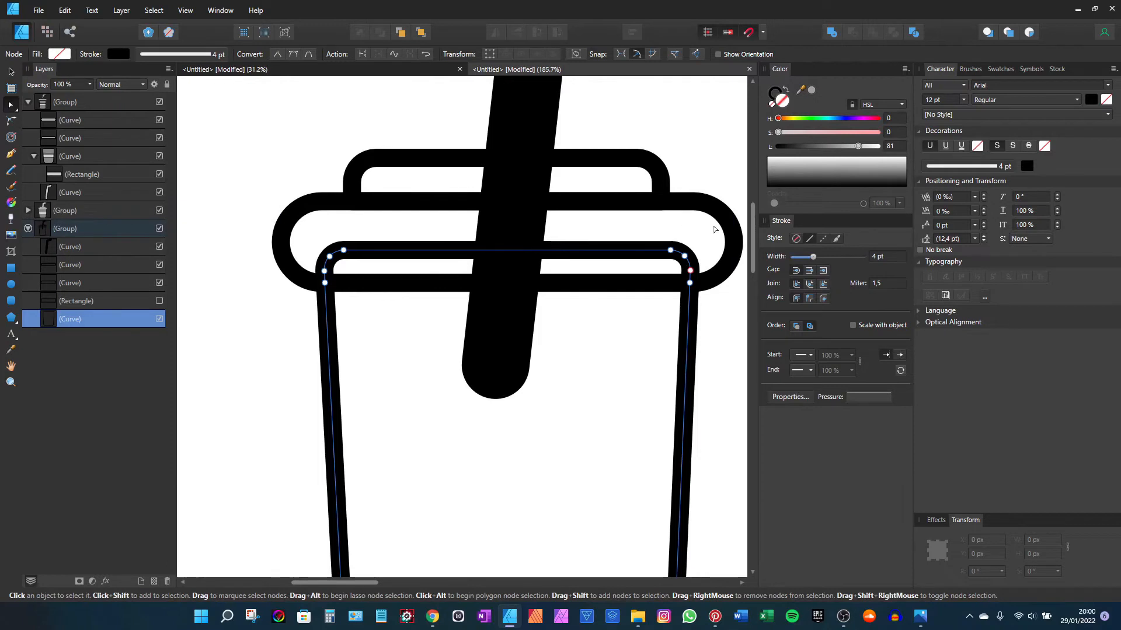
# Break the unfilled cup's body curve at all its nodes from the lid rim's lower edge upward and inspect the resulting pieces
pyautogui.moveTo(714, 229); pyautogui.dragTo(313, 300)
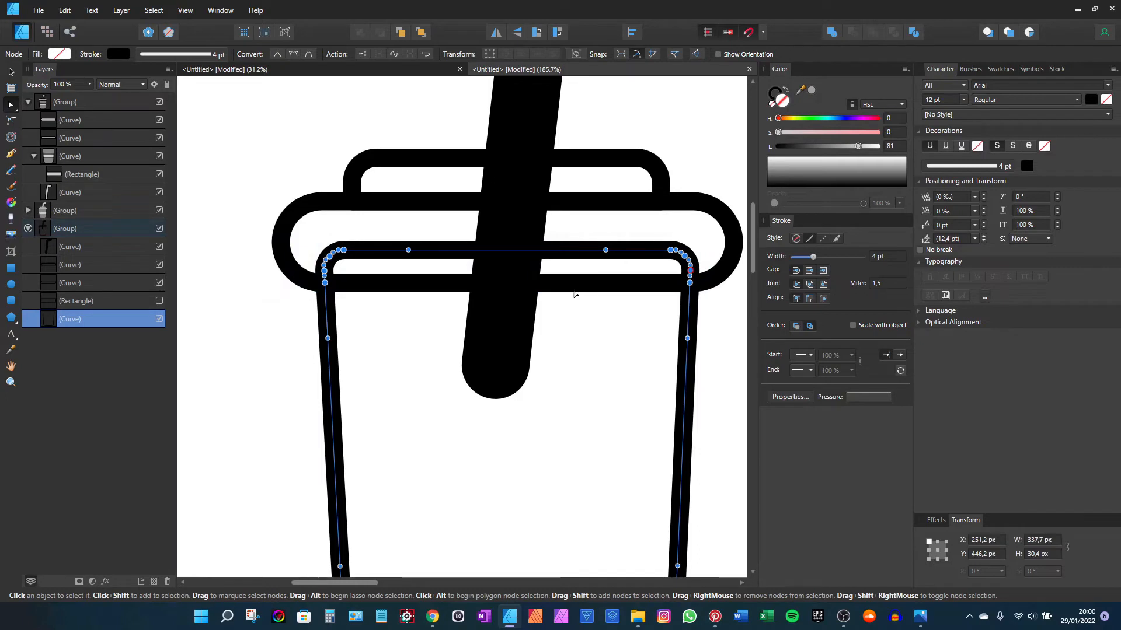
pyautogui.click(361, 54)
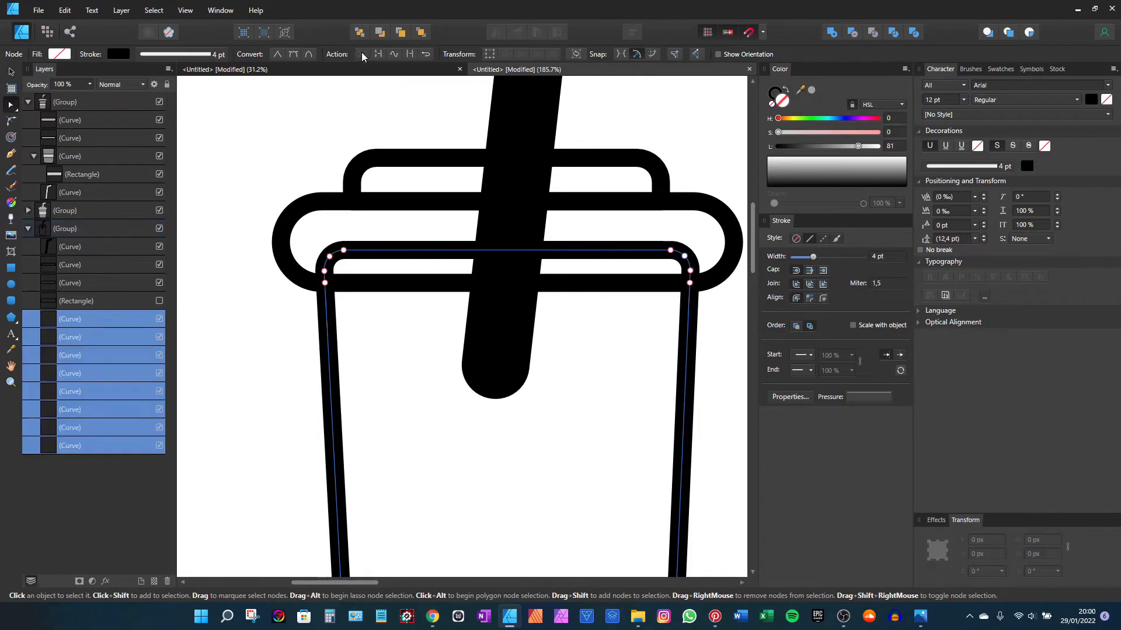
pyautogui.click(83, 324)
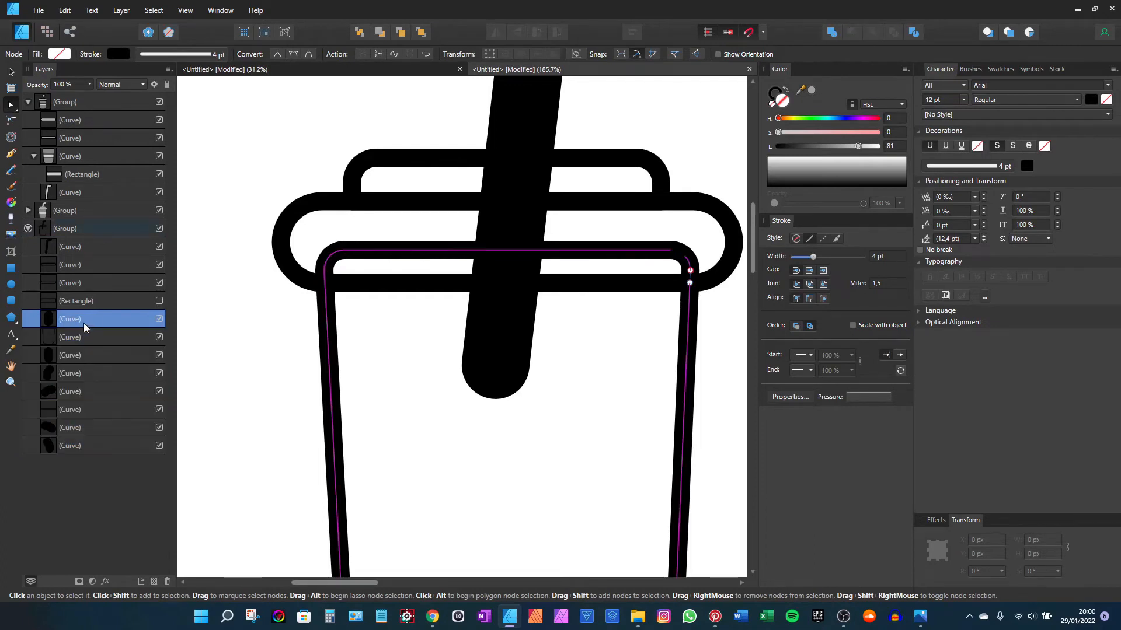
pyautogui.click(53, 356)
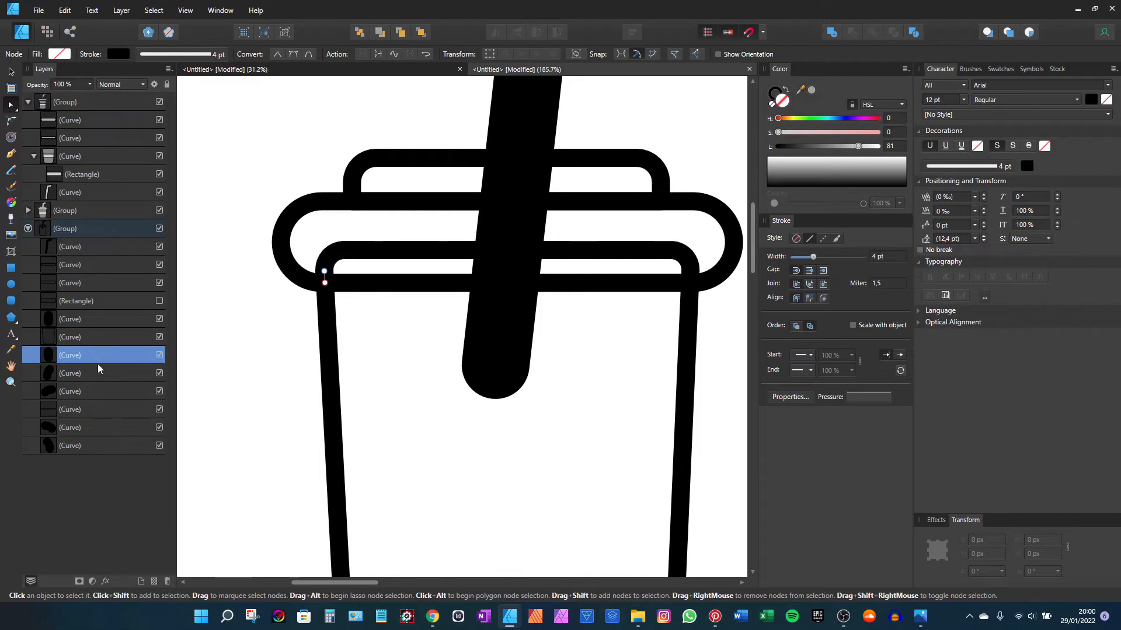
pyautogui.click(71, 321)
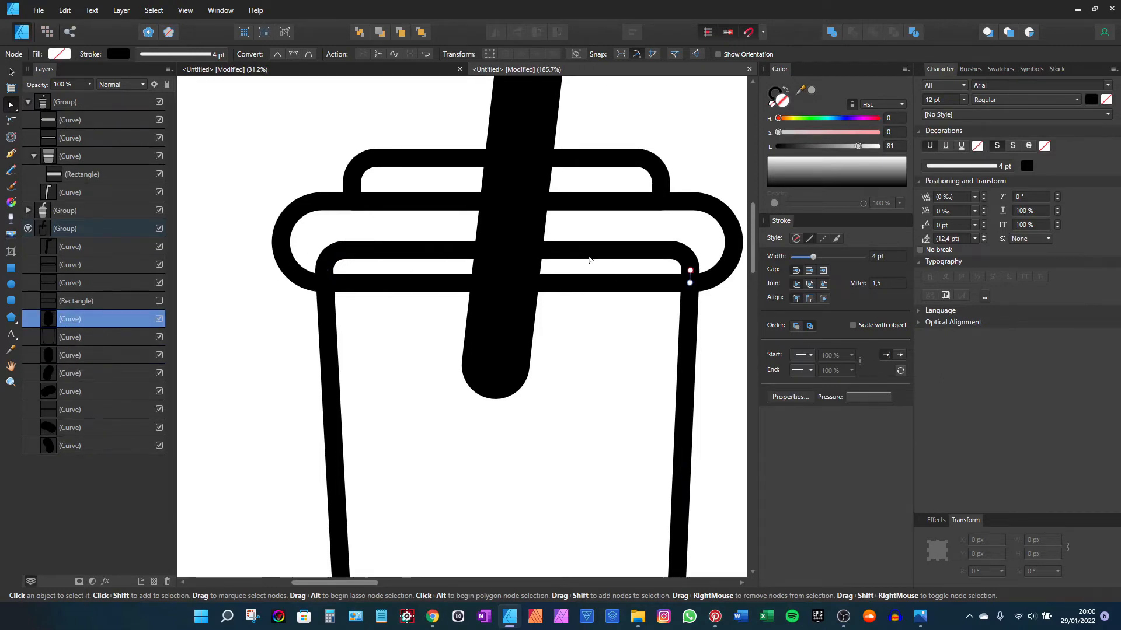
pyautogui.click(69, 409)
pyautogui.click(70, 339)
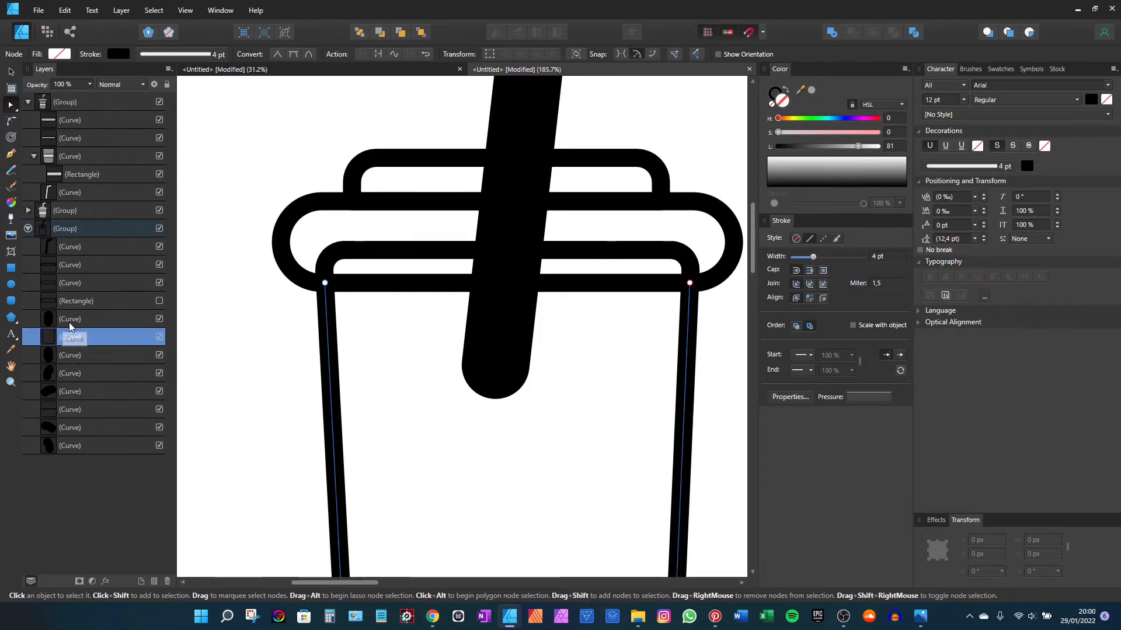
pyautogui.click(71, 323)
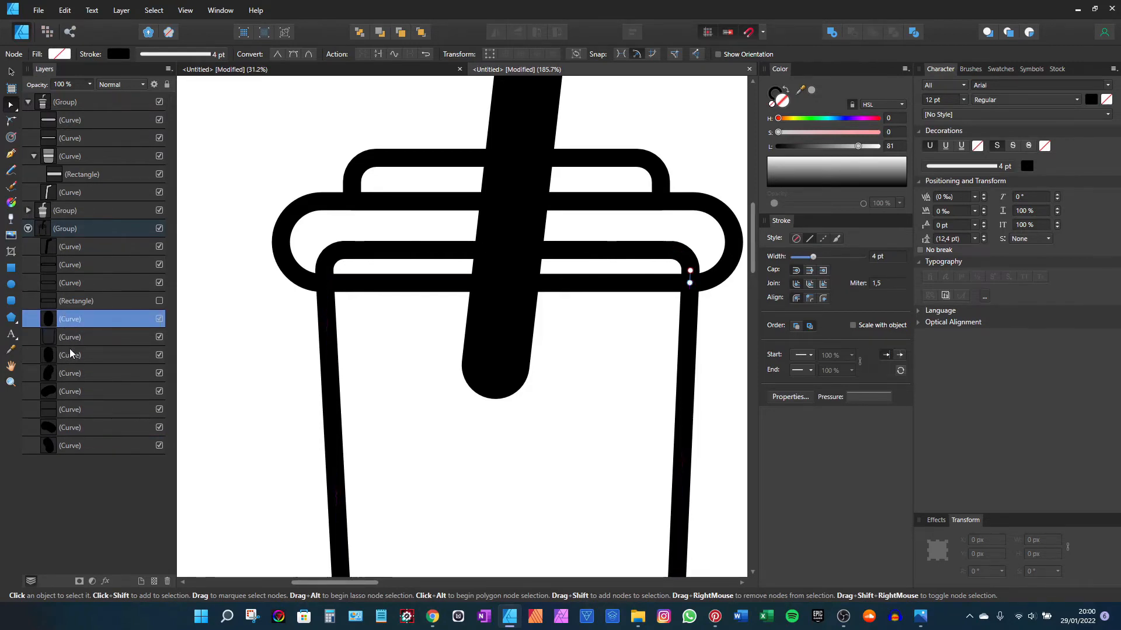
# Delete the broken-off body pieces inside the lid rim, keeping the curve that forms the cup's sides and base
pyautogui.click(70, 352)
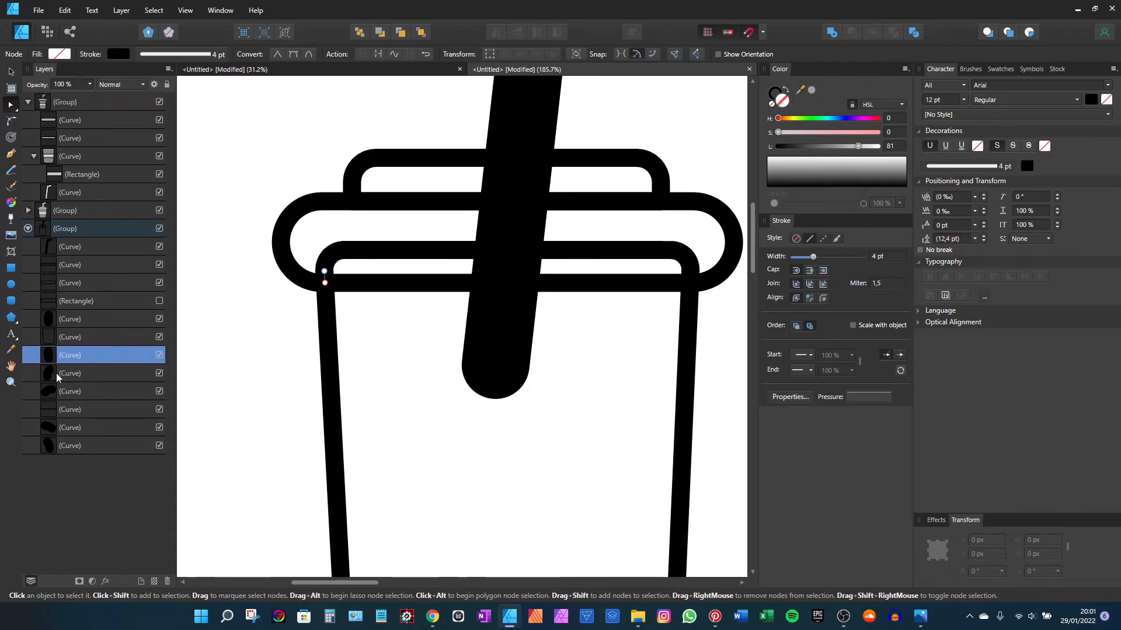
pyautogui.keyDown('shift'); pyautogui.click(50, 447); pyautogui.keyUp('shift')
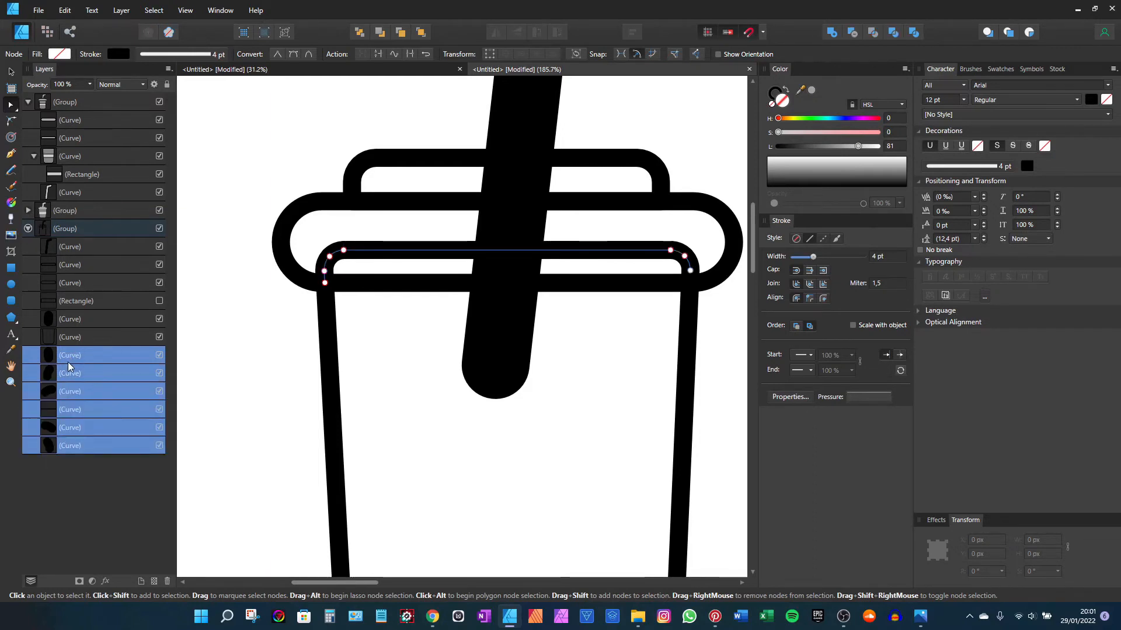
pyautogui.keyDown('ctrl'); pyautogui.click(52, 322); pyautogui.keyUp('ctrl')
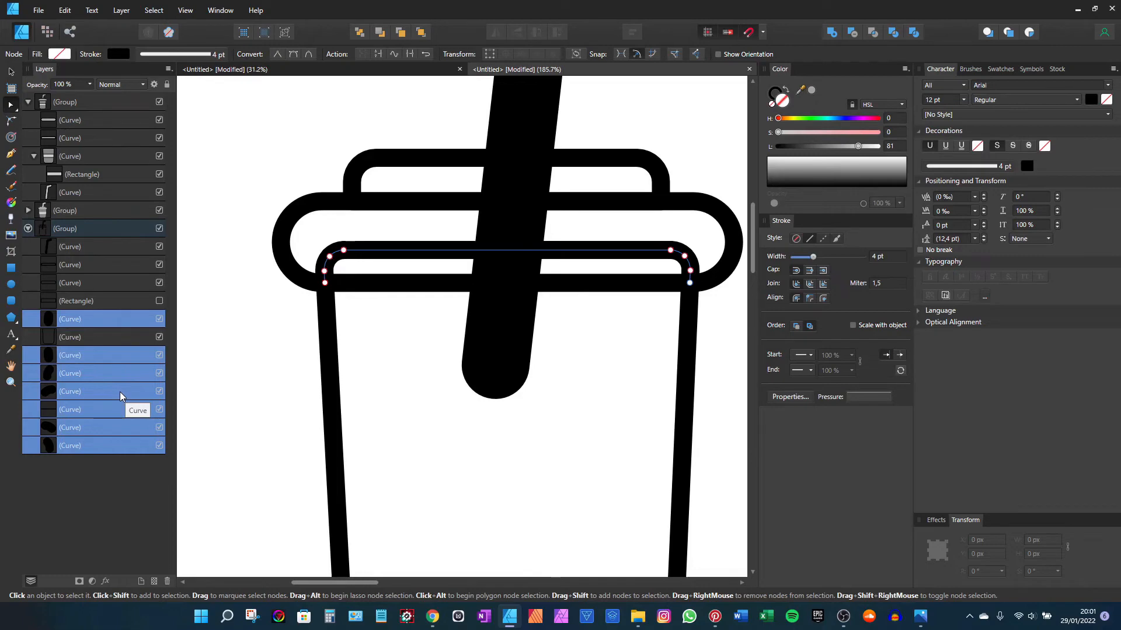
pyautogui.press('Delete')
# Expand the stroke of the unfilled cup's thick black straw into a closed shape
pyautogui.scroll(-3, 433, 285)
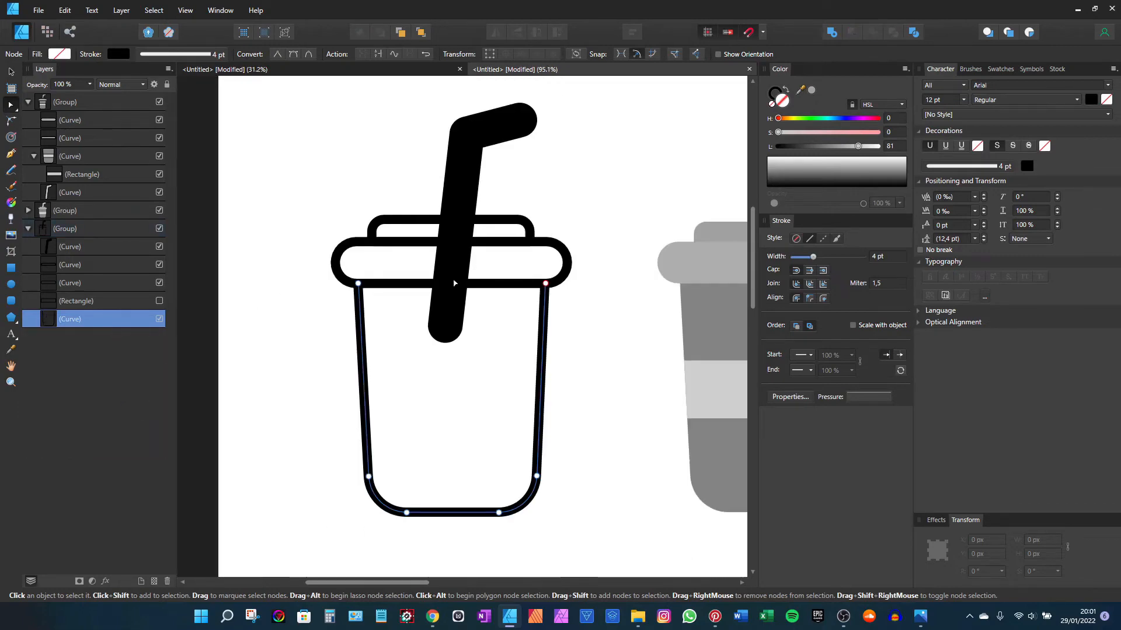
pyautogui.scroll(-1, 454, 283)
pyautogui.click(454, 283)
pyautogui.scroll(2, 468, 231)
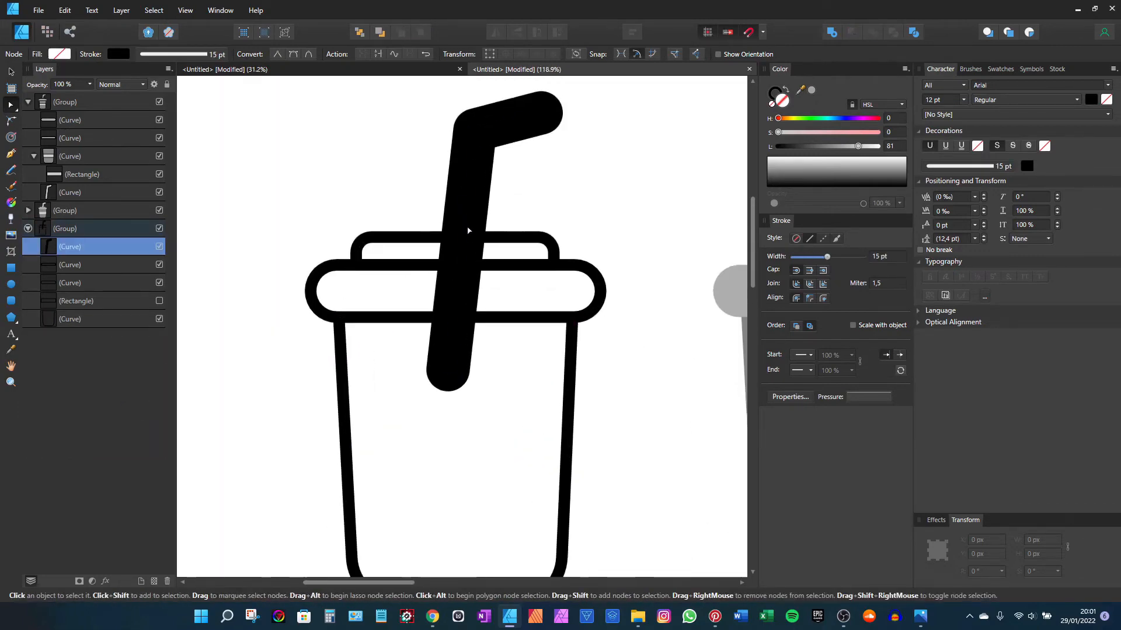
pyautogui.scroll(-2, 468, 230)
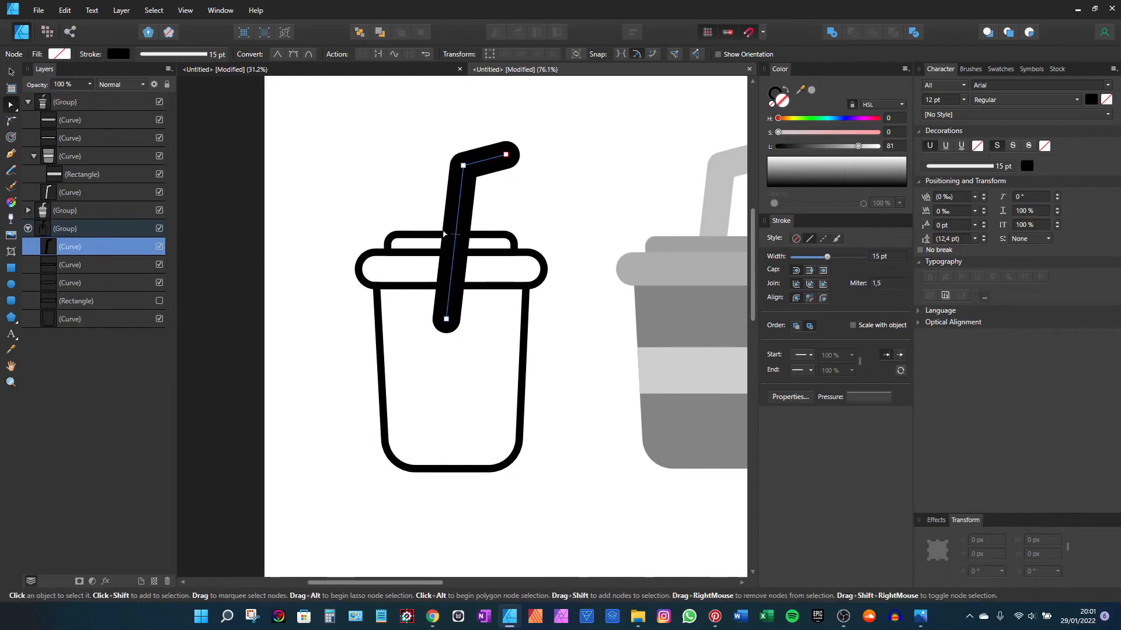
pyautogui.press('v')
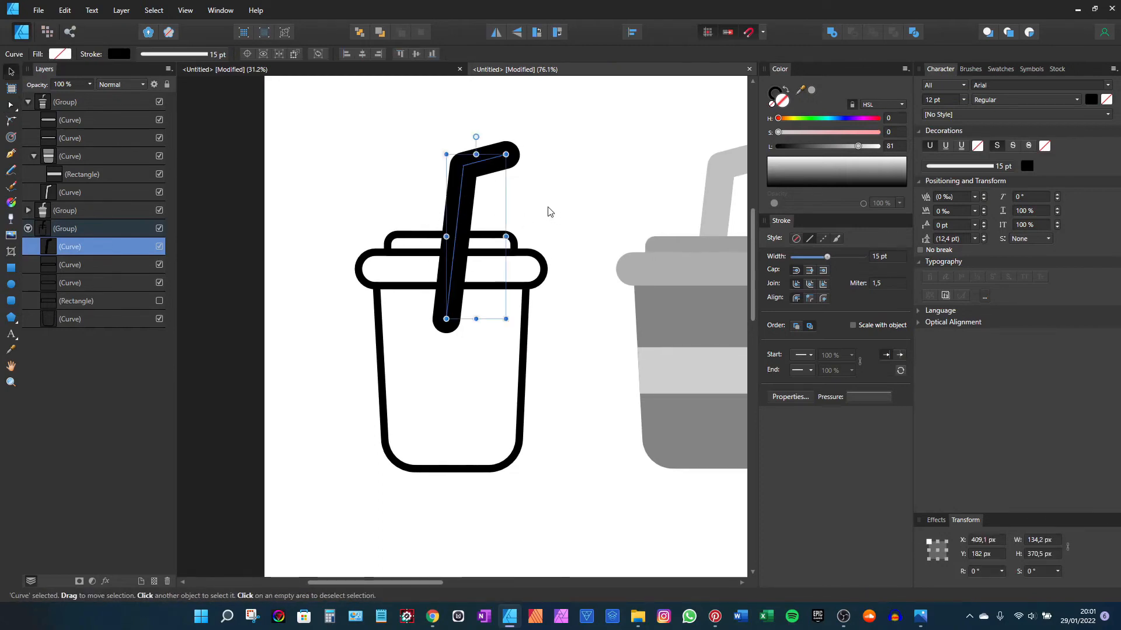
pyautogui.hscroll(5, 525, 192)
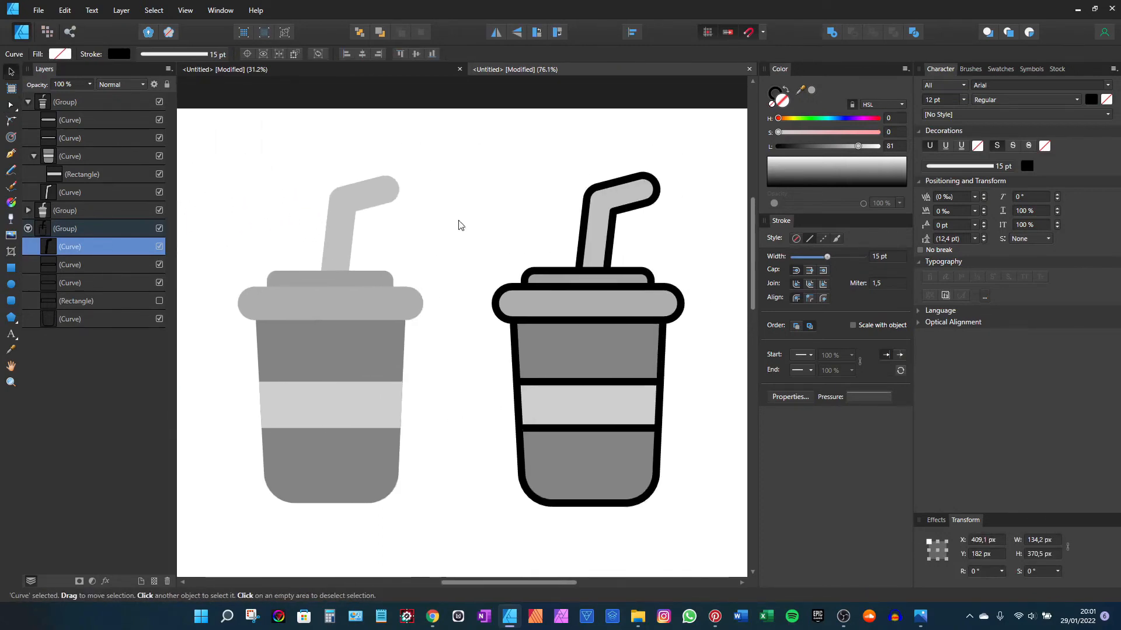
pyautogui.hscroll(-5, 444, 270)
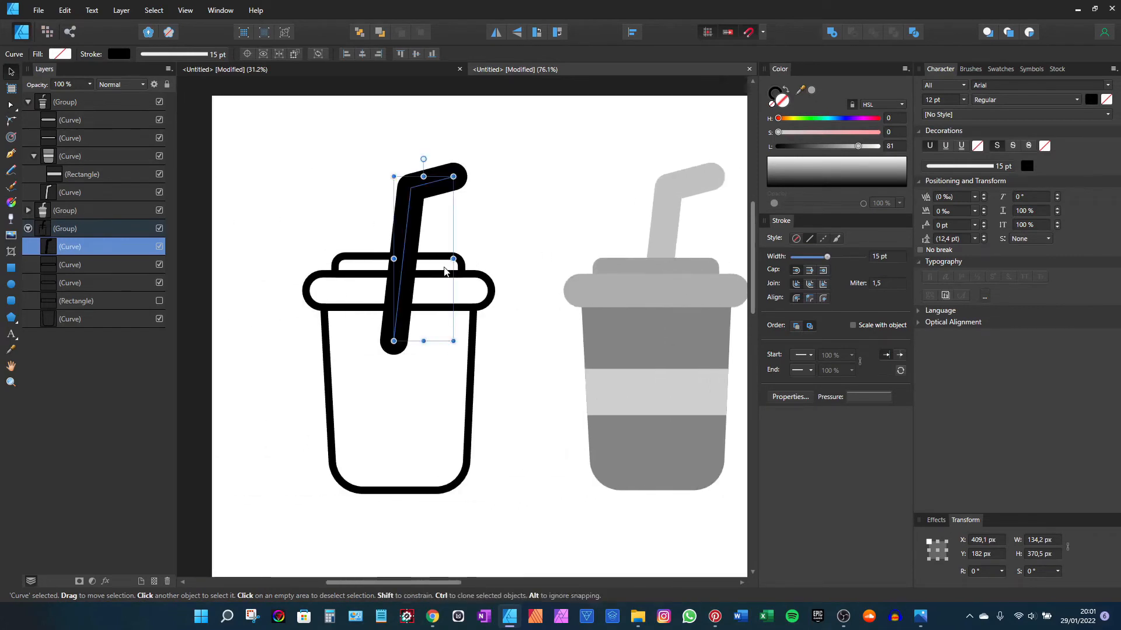
pyautogui.scroll(3, 444, 271)
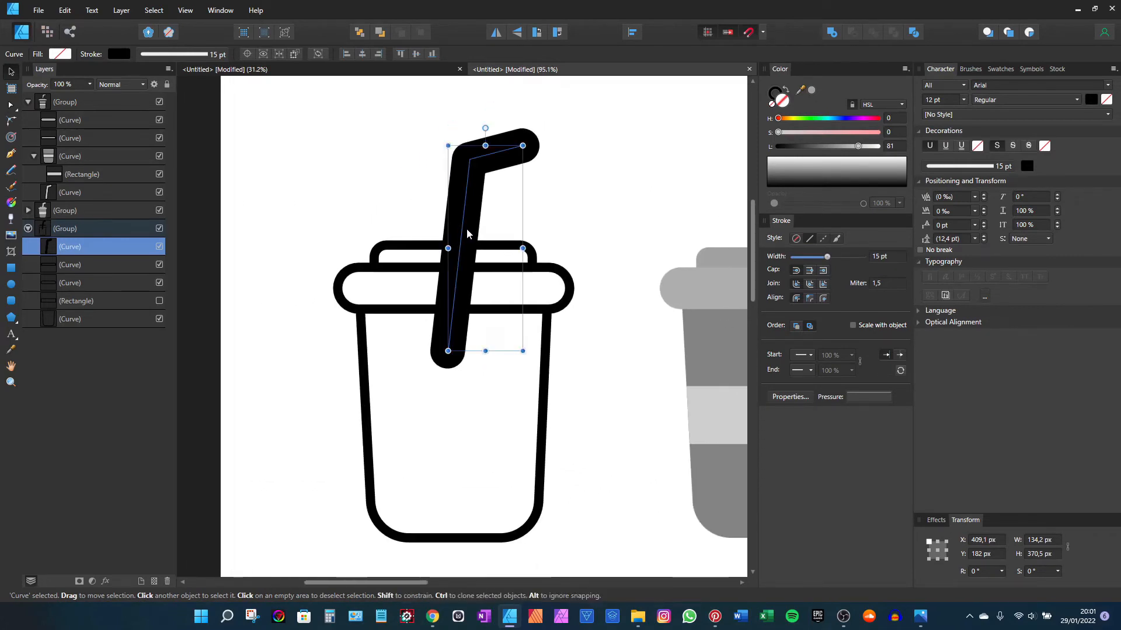
pyautogui.click(121, 10)
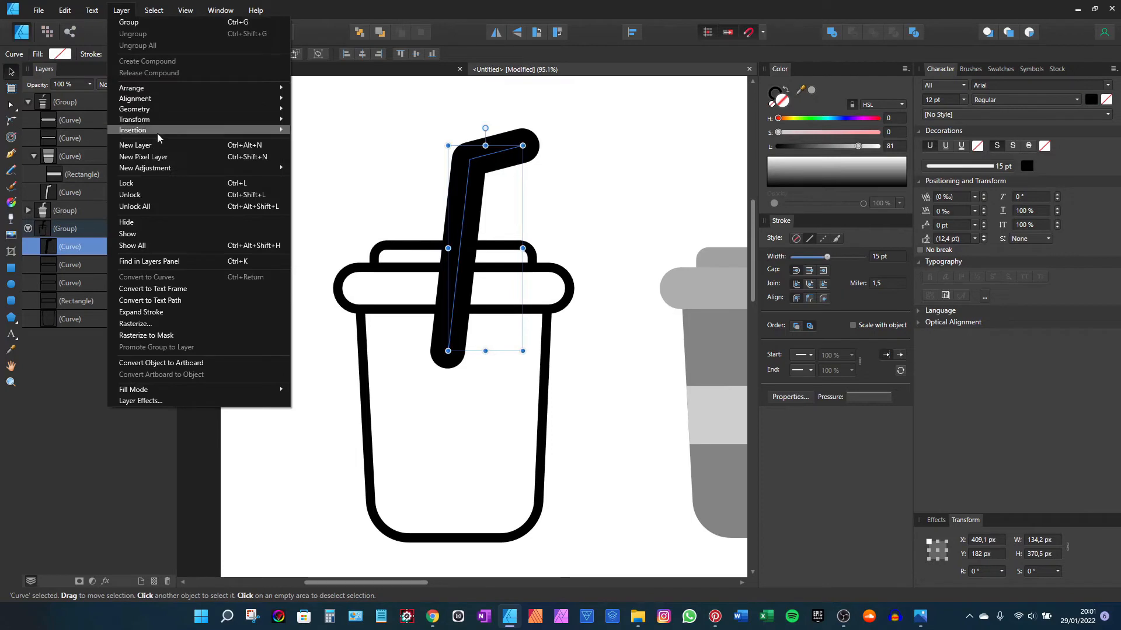
pyautogui.click(140, 312)
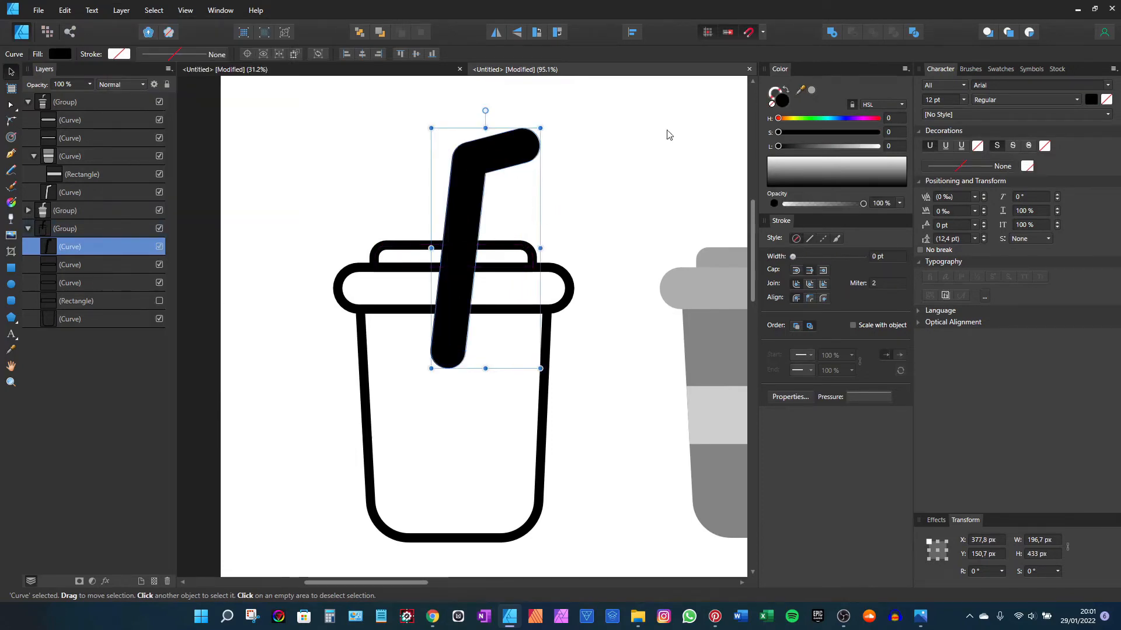
# Swap the expanded straw's fill and stroke colours and set its black outline to 4 pt
pyautogui.click(786, 92)
pyautogui.scroll(2, 878, 257)
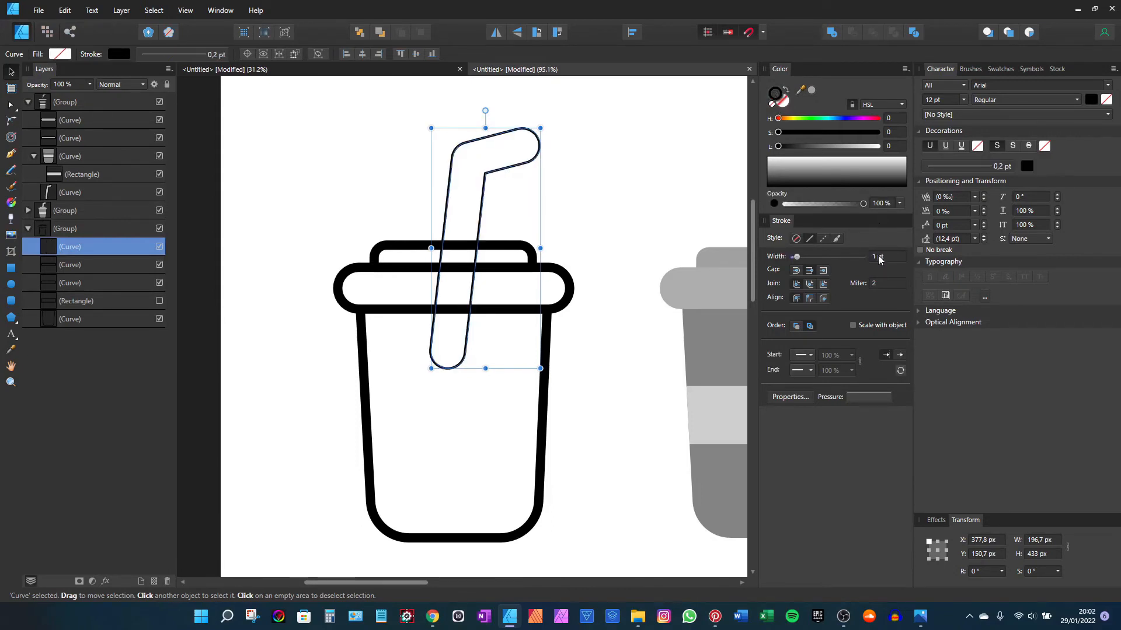
pyautogui.scroll(2, 882, 261)
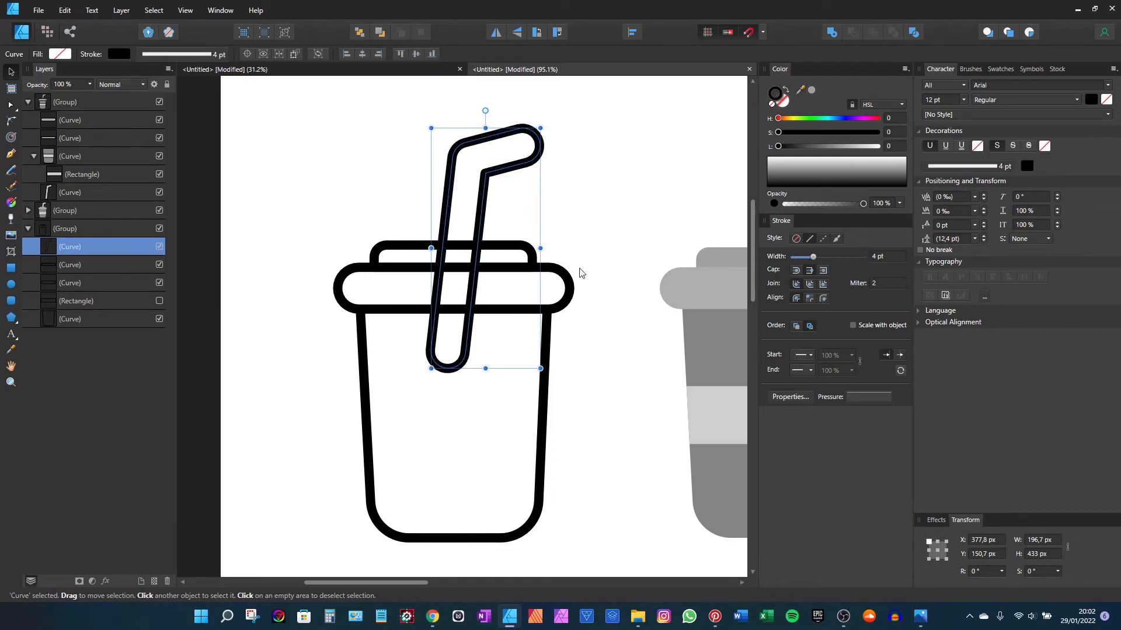
# Add a node on each side of the straw outline where it crosses the upper edge of the lid's top tier
pyautogui.scroll(5, 471, 322)
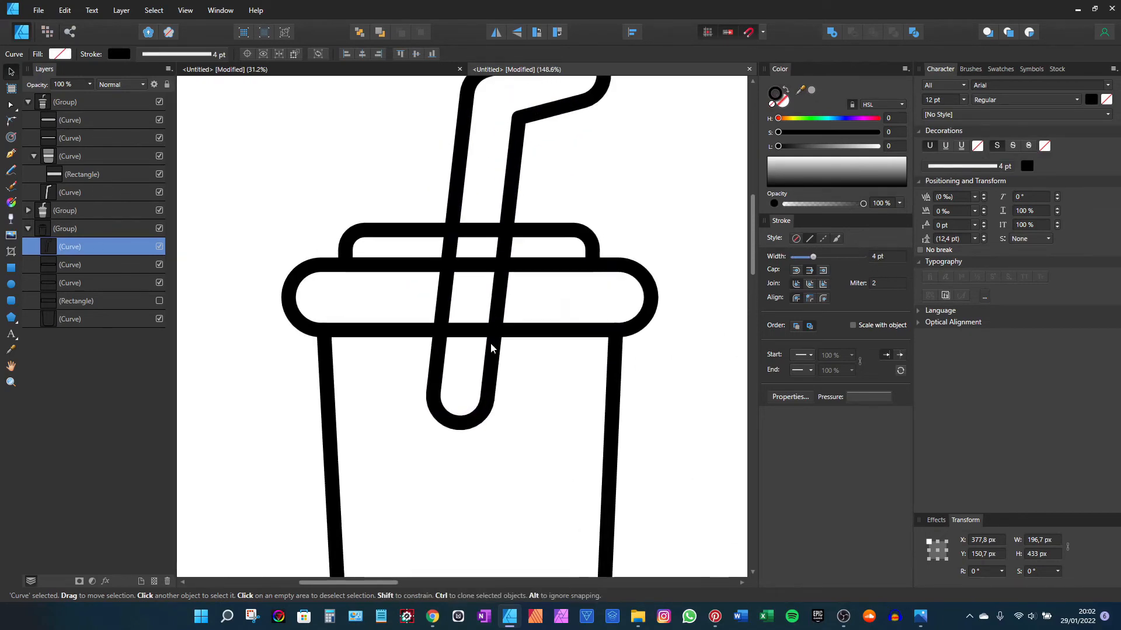
pyautogui.scroll(1, 458, 250)
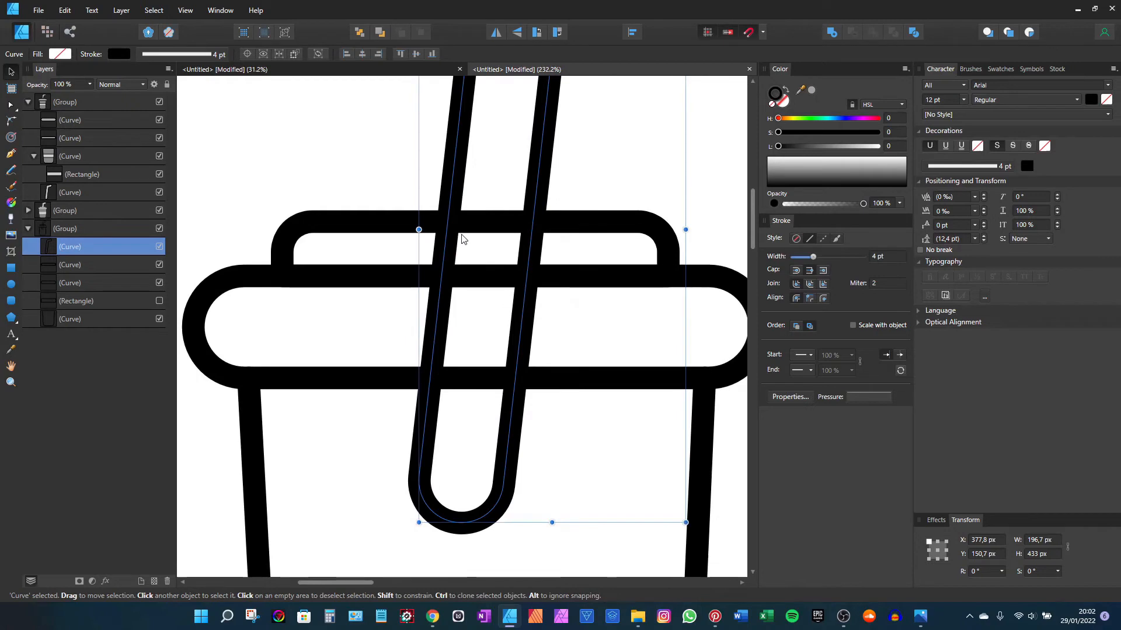
pyautogui.press('a')
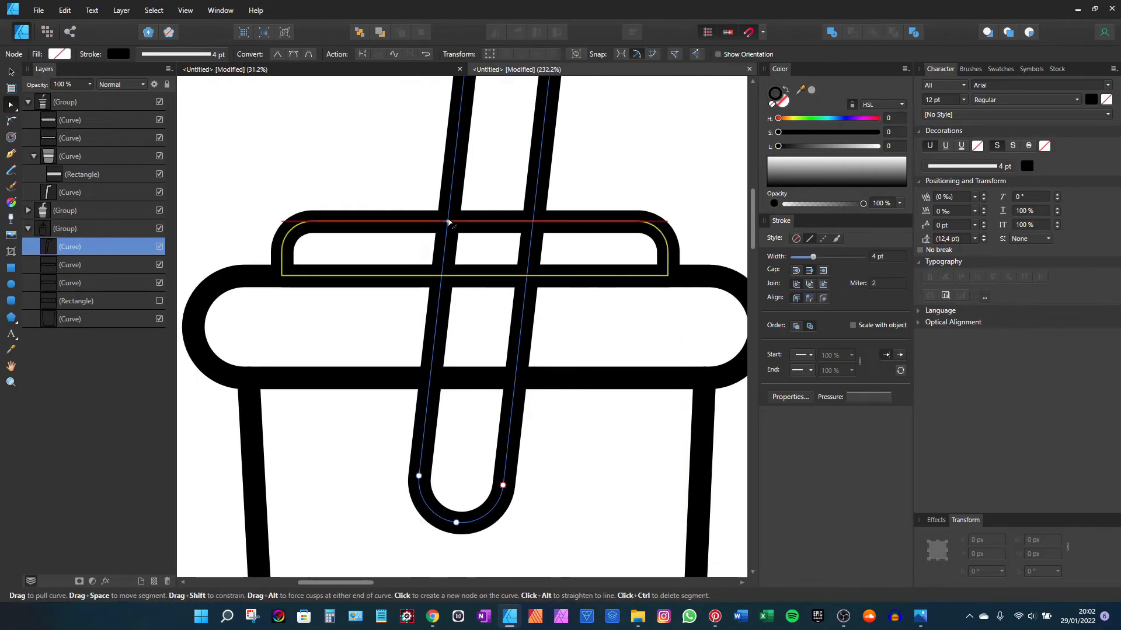
pyautogui.scroll(2, 451, 221)
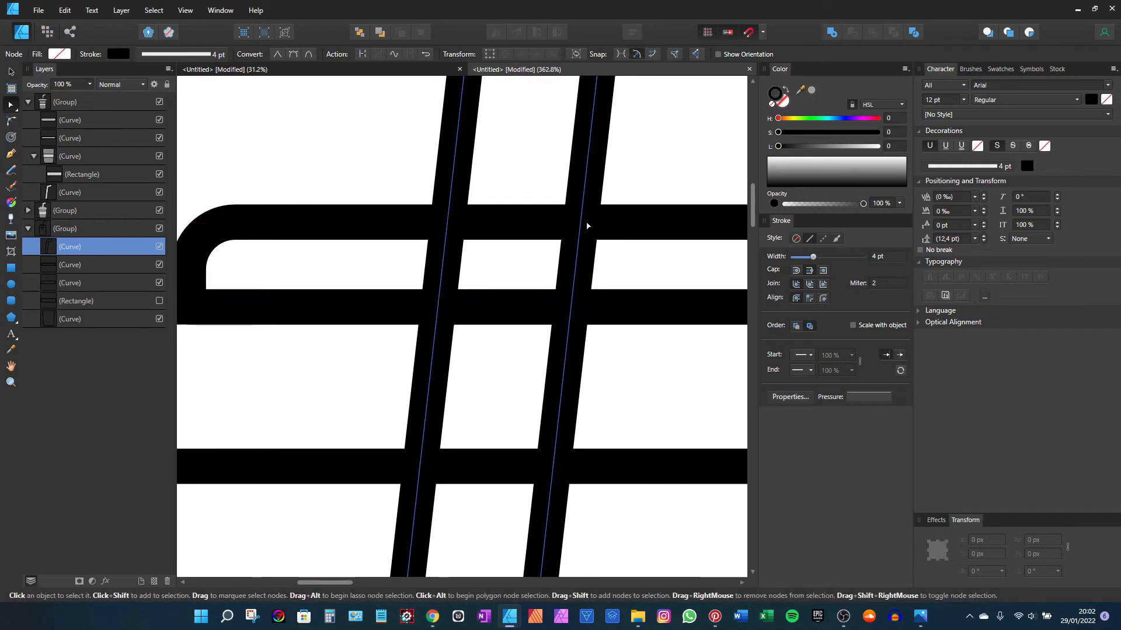
pyautogui.scroll(-2, 578, 224)
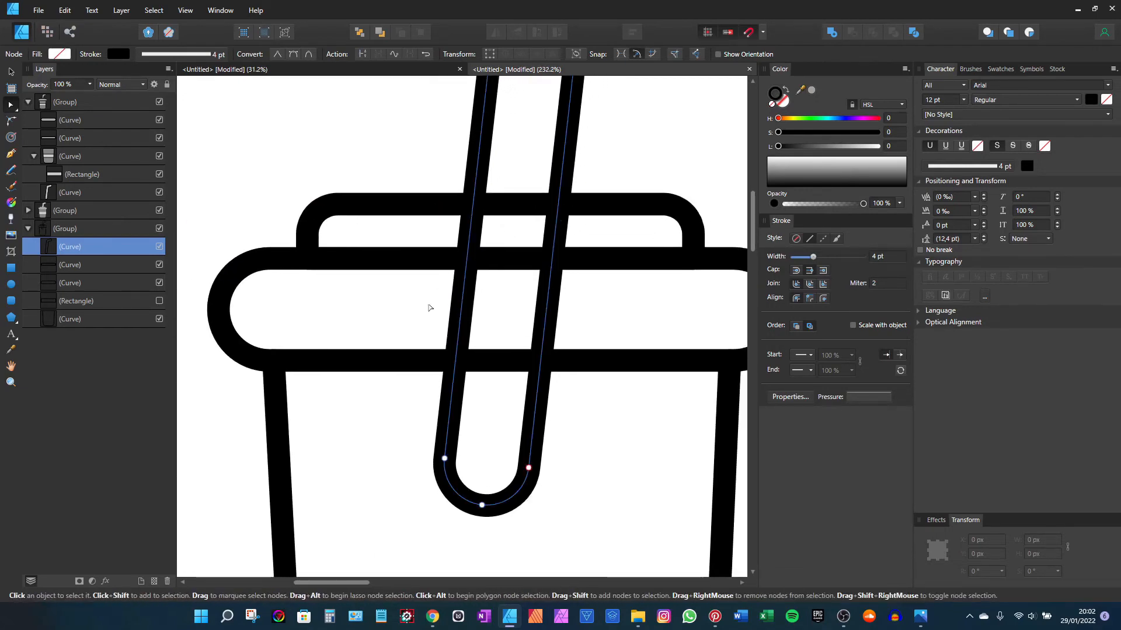
pyautogui.scroll(2, 500, 210)
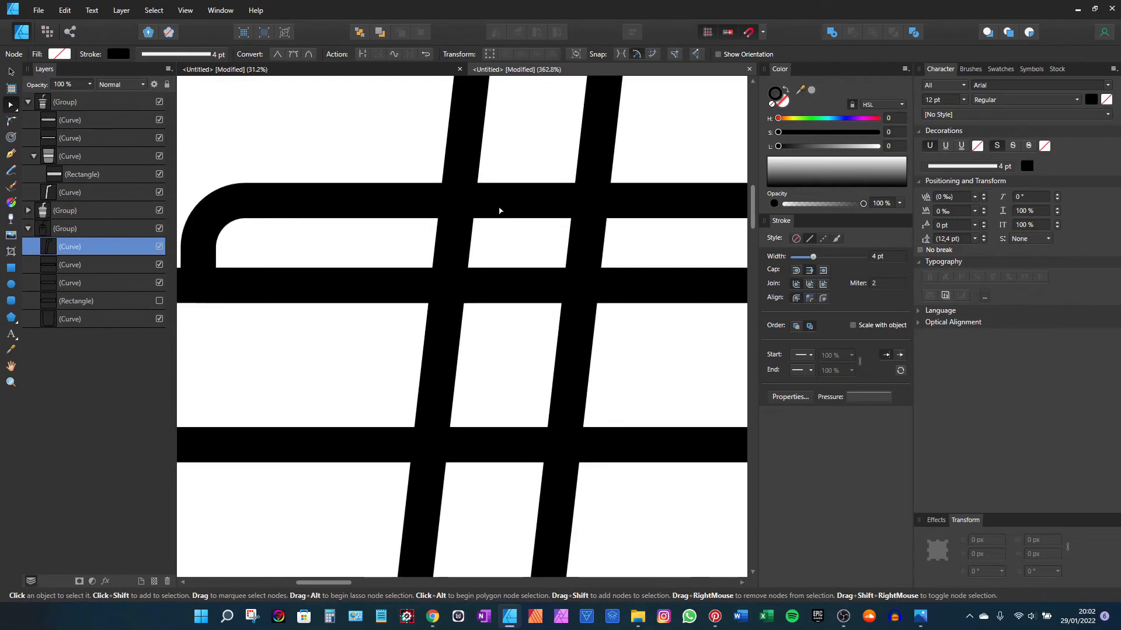
pyautogui.click(457, 200)
pyautogui.click(587, 201)
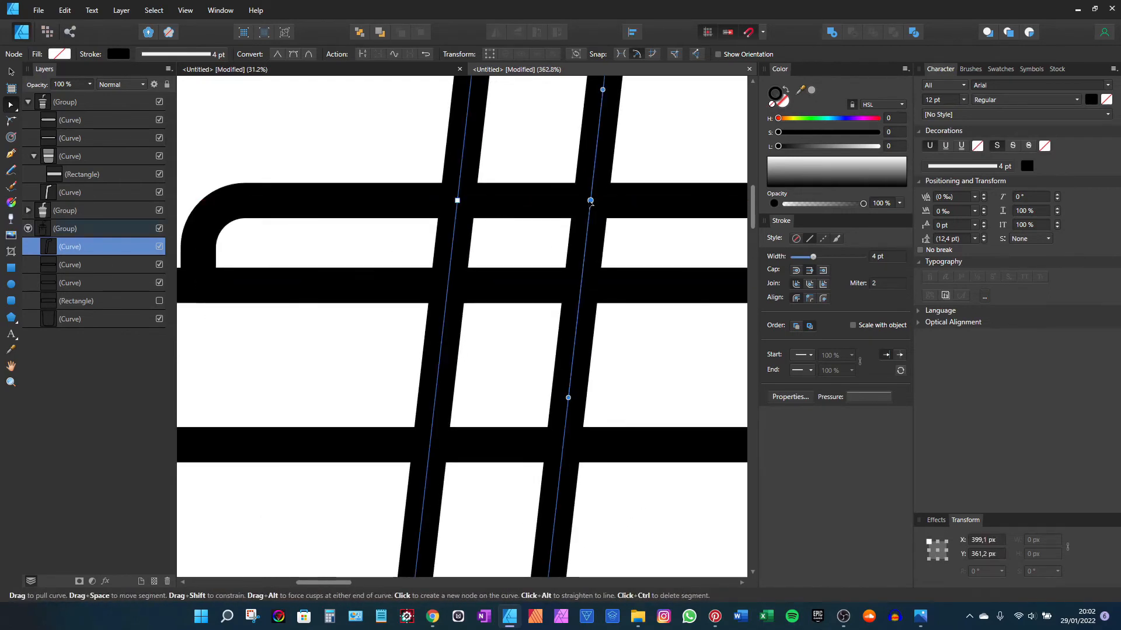
# Break the straw outline at the two new nodes and the nodes of its rounded lower end
pyautogui.scroll(-2, 621, 192)
pyautogui.moveTo(623, 177); pyautogui.dragTo(400, 521)
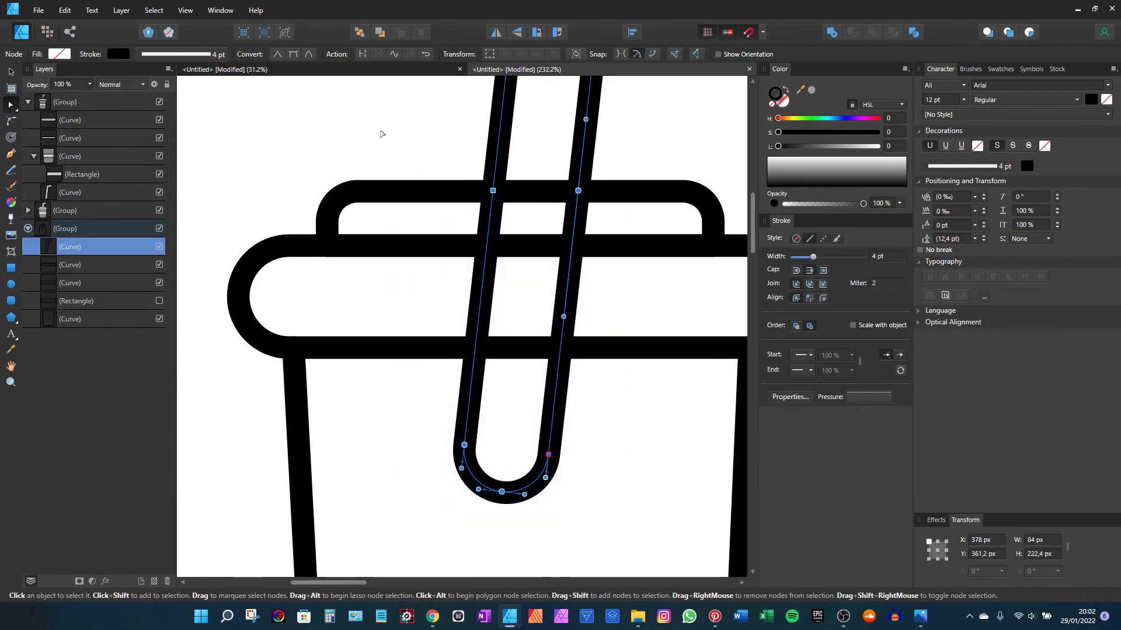
pyautogui.click(365, 54)
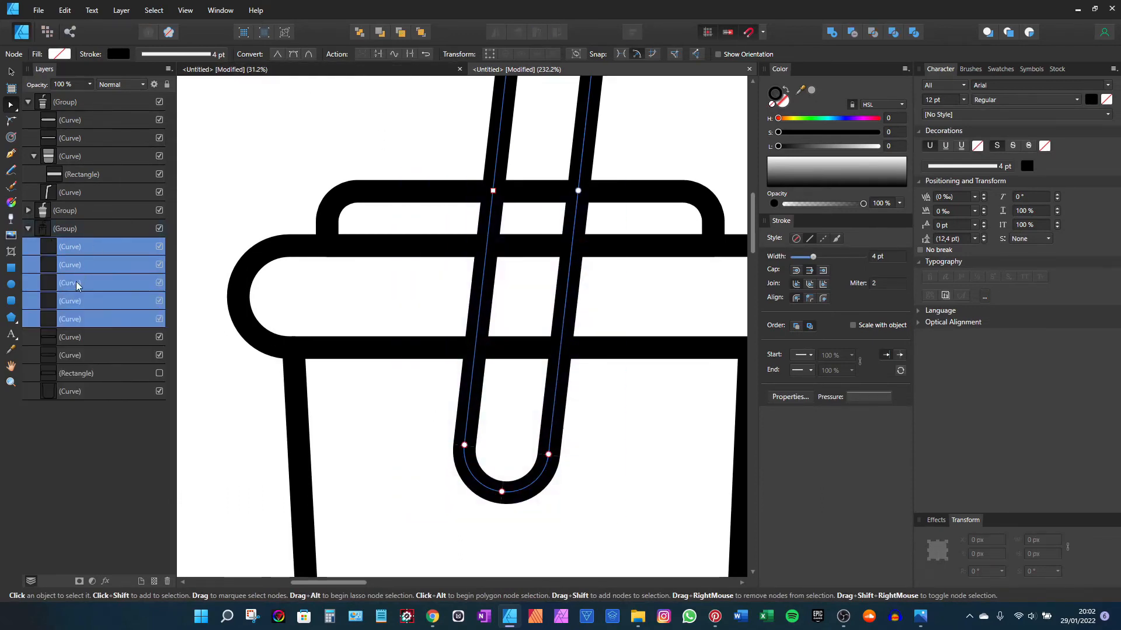
# Delete the four straw pieces below the lid's upper edge, keeping the bent part above it
pyautogui.click(73, 248)
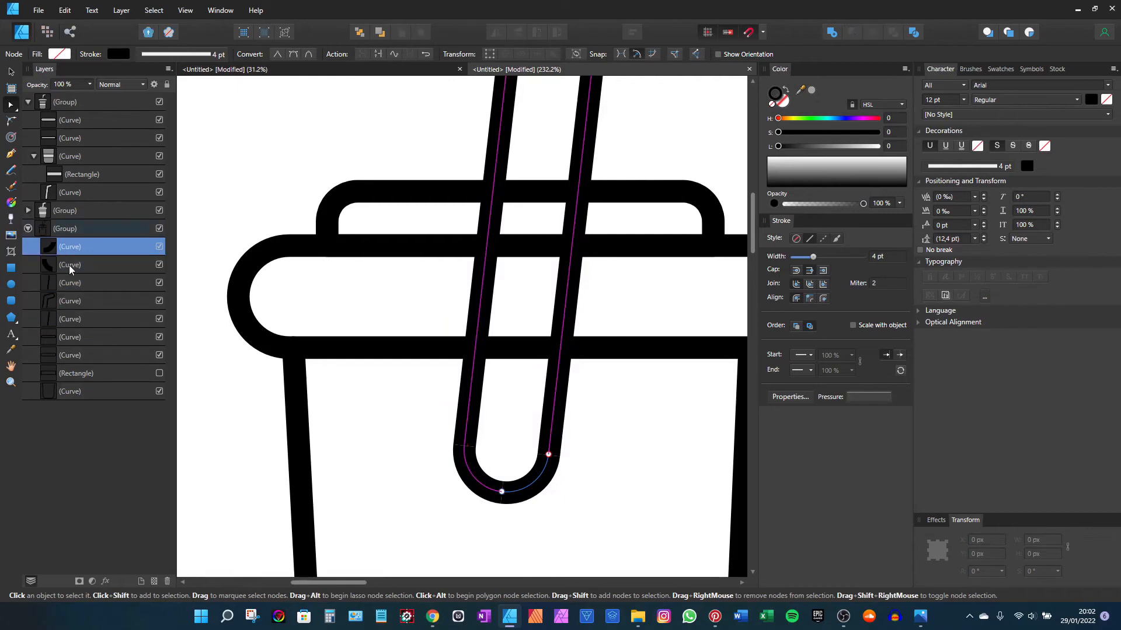
pyautogui.keyDown('ctrl'); pyautogui.click(69, 265); pyautogui.keyUp('ctrl')
pyautogui.keyDown('ctrl'); pyautogui.click(65, 281); pyautogui.keyUp('ctrl')
pyautogui.keyDown('ctrl'); pyautogui.click(61, 319); pyautogui.keyUp('ctrl')
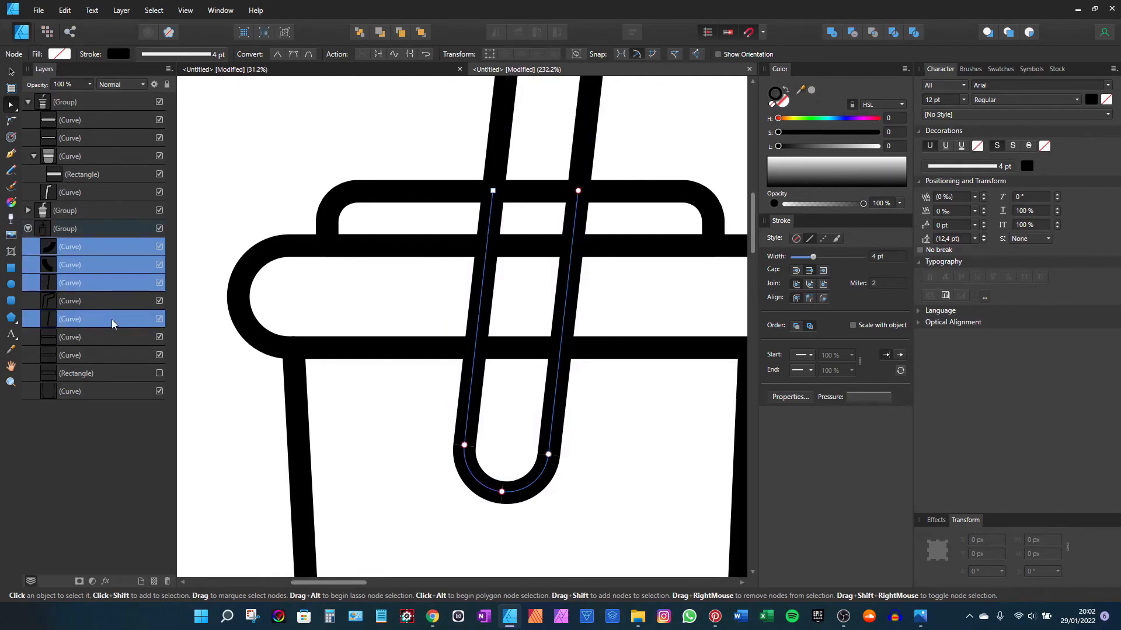
pyautogui.press('Delete')
# Make the hidden band rectangle across the unfilled cup's body visible again
pyautogui.scroll(-5, 515, 256)
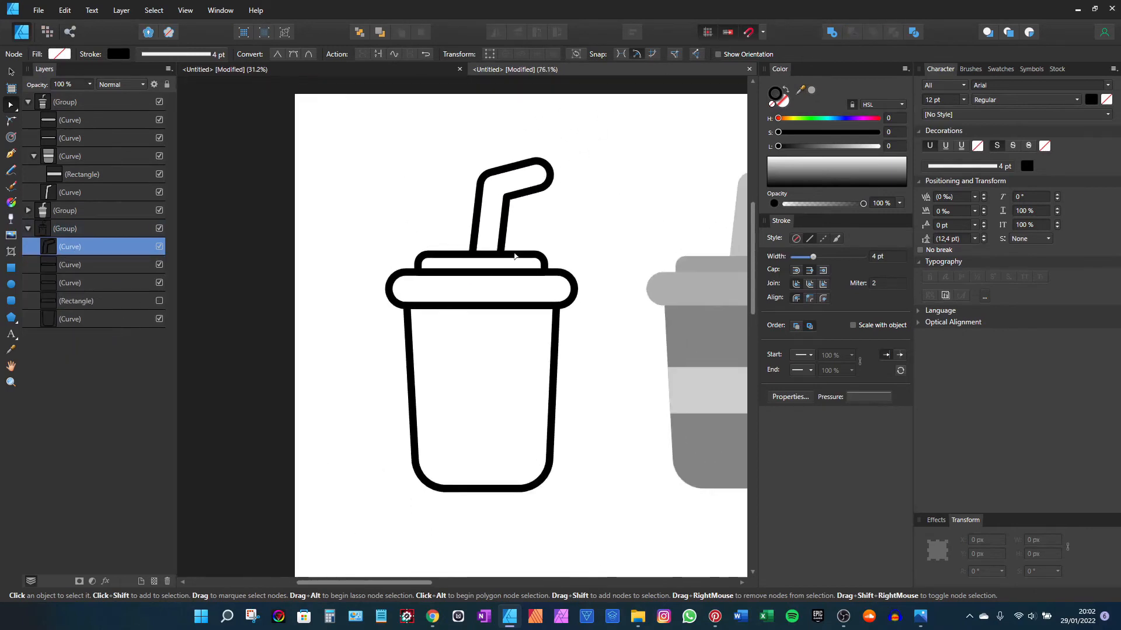
pyautogui.scroll(-1, 515, 256)
pyautogui.moveTo(515, 255); pyautogui.dragTo(477, 219)
pyautogui.press('v')
pyautogui.scroll(1, 430, 286)
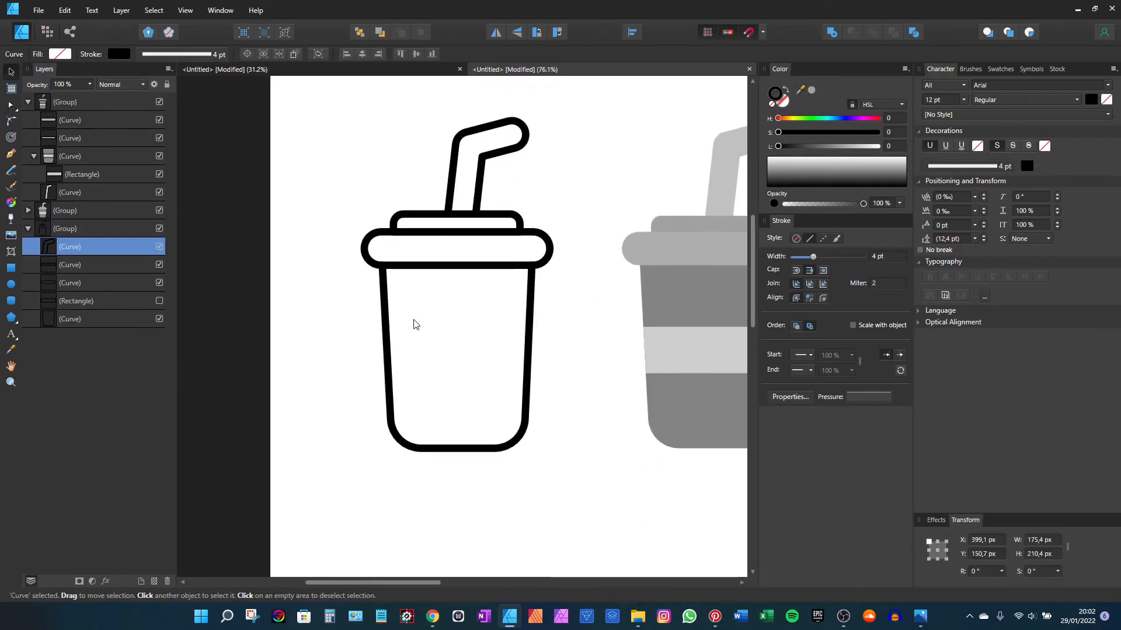
pyautogui.click(158, 300)
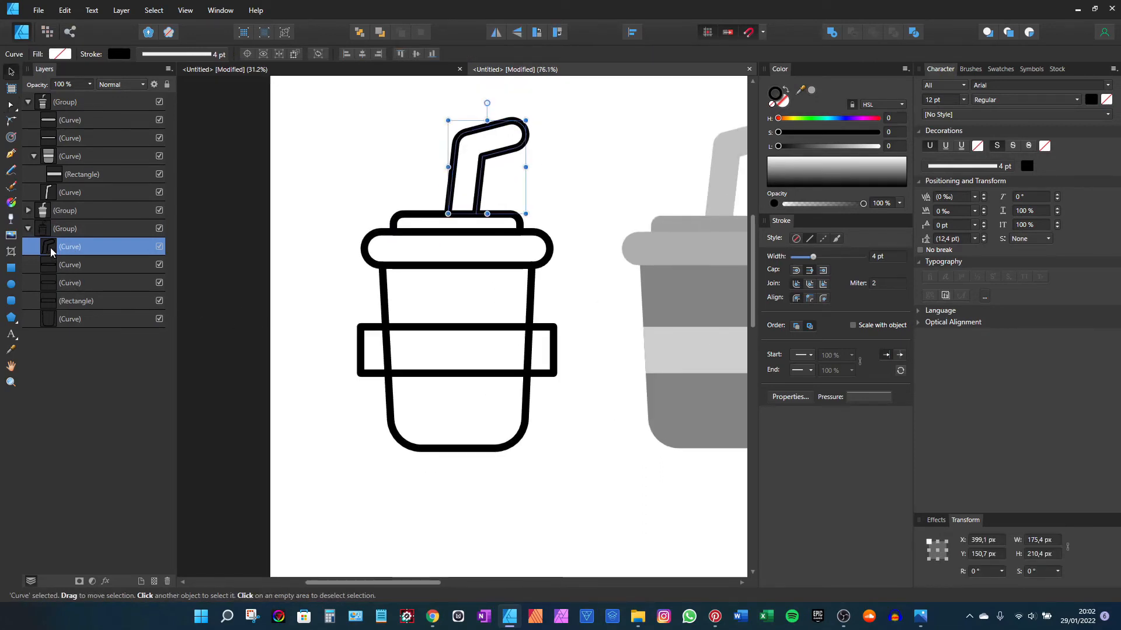
# Nest the band rectangle inside the line cup's body curve so its stripes are clipped to the cup
pyautogui.moveTo(49, 300); pyautogui.dragTo(67, 327)
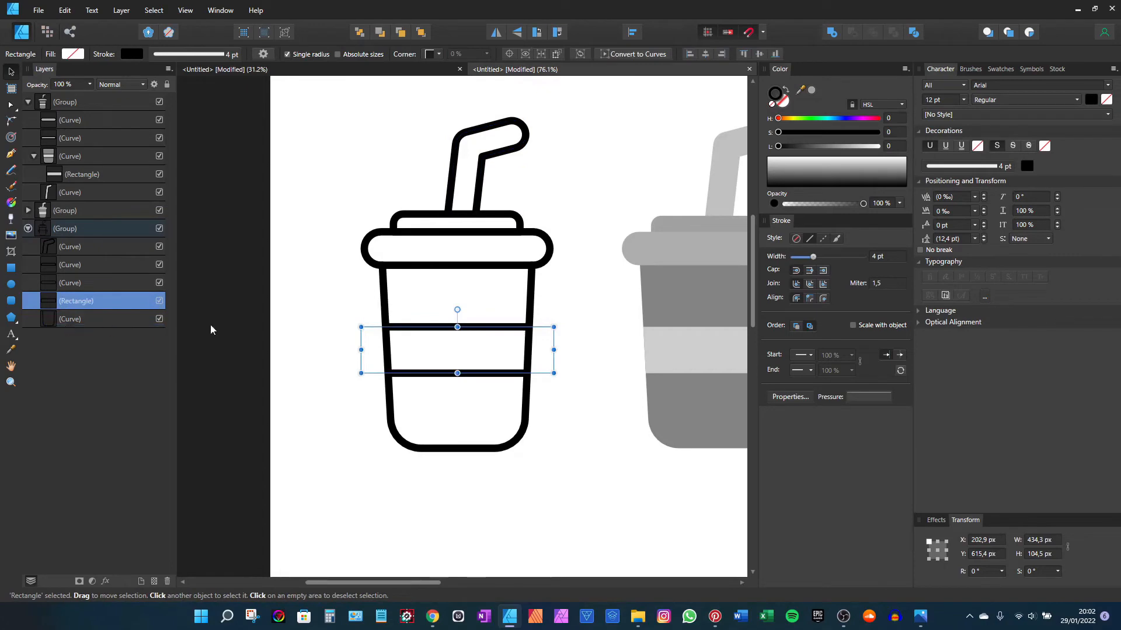
pyautogui.scroll(-2, 601, 332)
pyautogui.moveTo(604, 332); pyautogui.dragTo(445, 318)
pyautogui.scroll(-1, 542, 294)
pyautogui.moveTo(538, 293); pyautogui.dragTo(507, 254)
pyautogui.scroll(-2, 496, 246)
pyautogui.scroll(1, 495, 246)
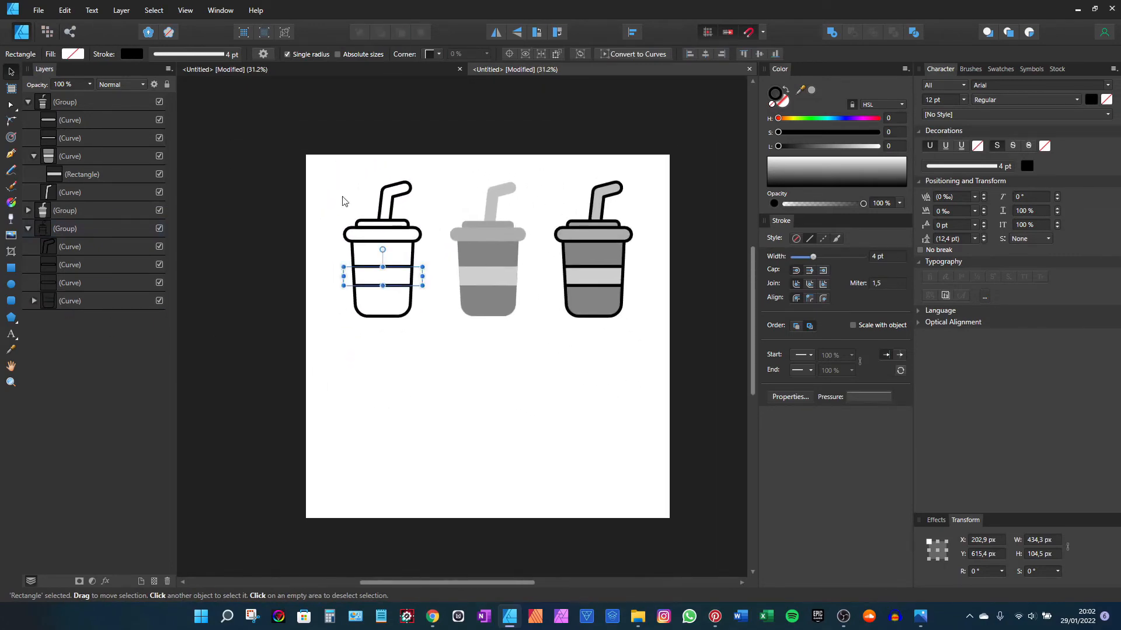
# Collapse the three cup groups in the layer list
pyautogui.click(28, 102)
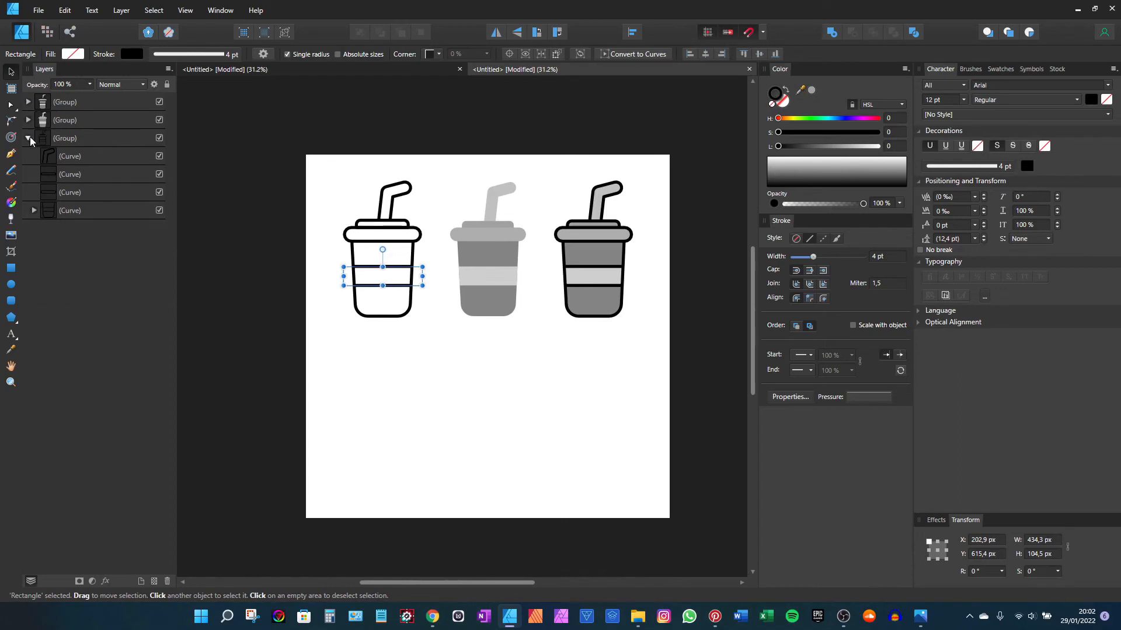
pyautogui.click(28, 138)
pyautogui.moveTo(651, 175); pyautogui.dragTo(325, 345)
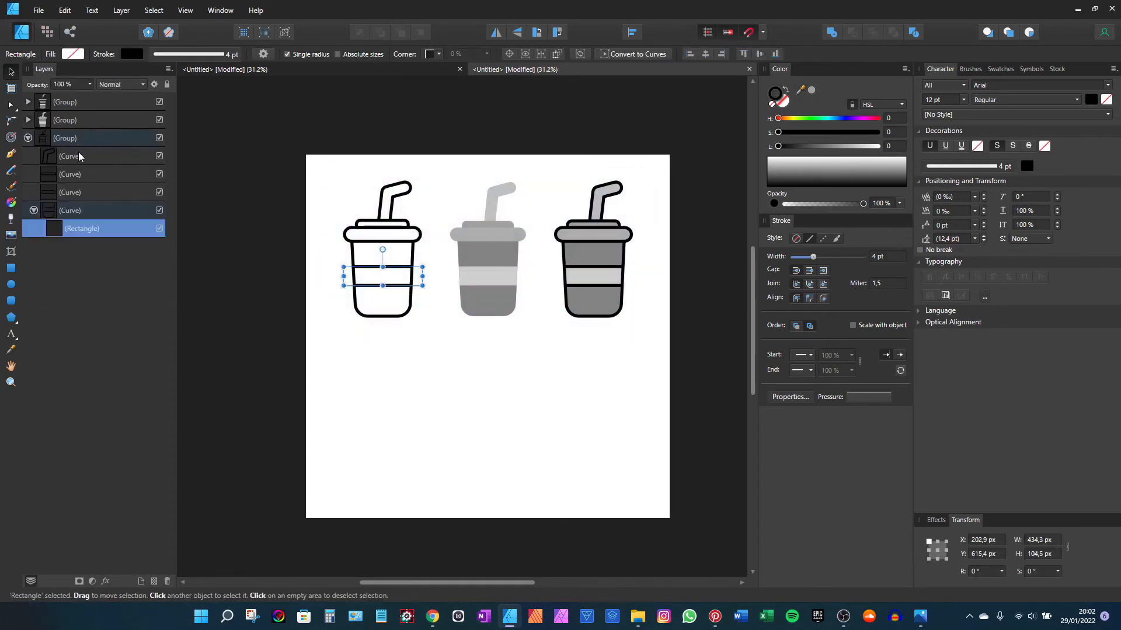
pyautogui.click(28, 138)
pyautogui.click(65, 104)
pyautogui.keyDown('shift'); pyautogui.click(63, 139); pyautogui.keyUp('shift')
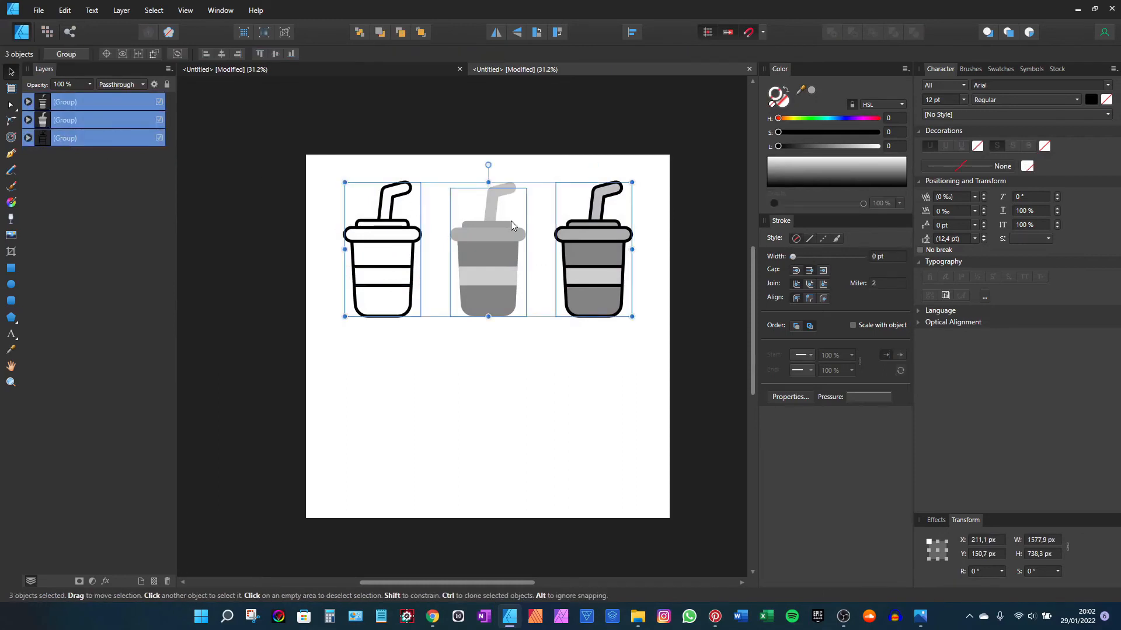
pyautogui.click(520, 170)
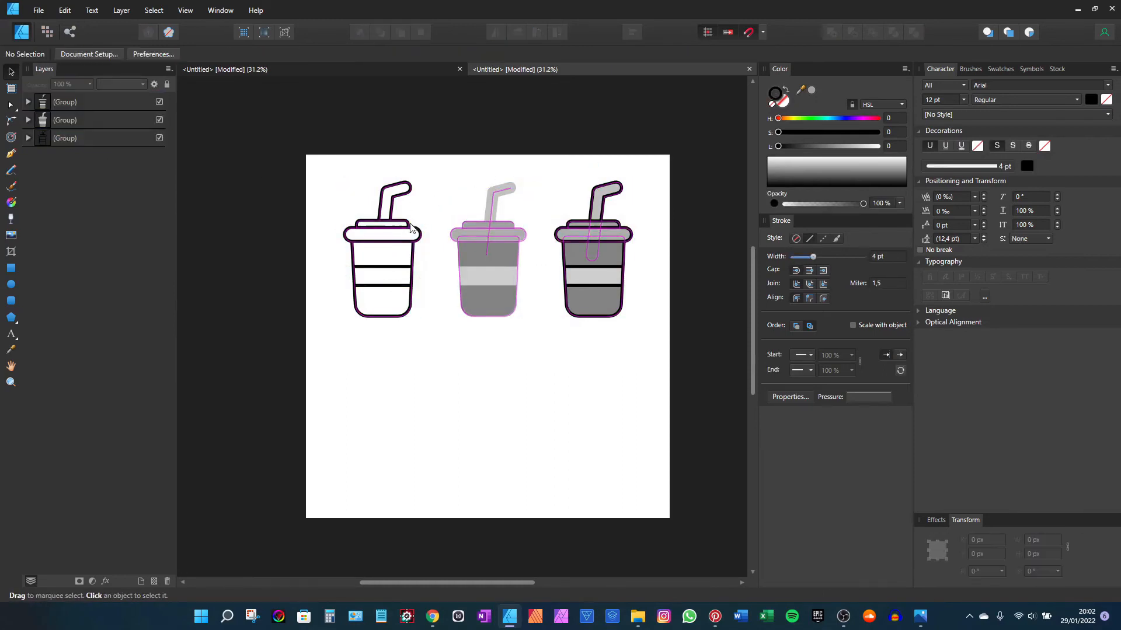
# Duplicate the black line cup and place the copy directly below the original
pyautogui.scroll(2, 403, 237)
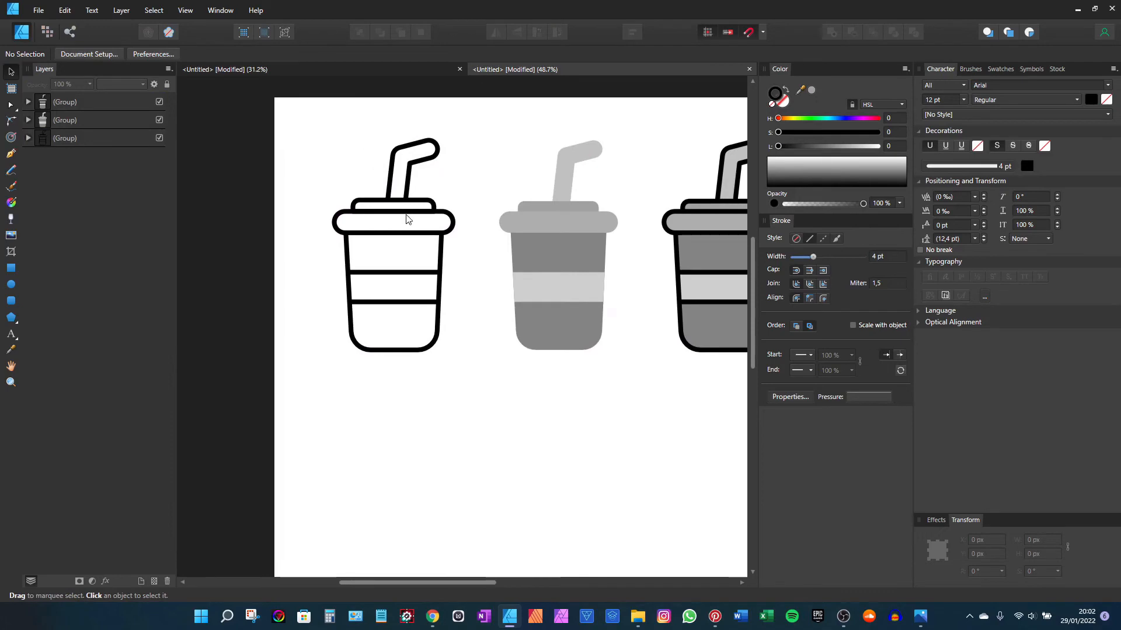
pyautogui.click(425, 203)
pyautogui.scroll(-1, 437, 232)
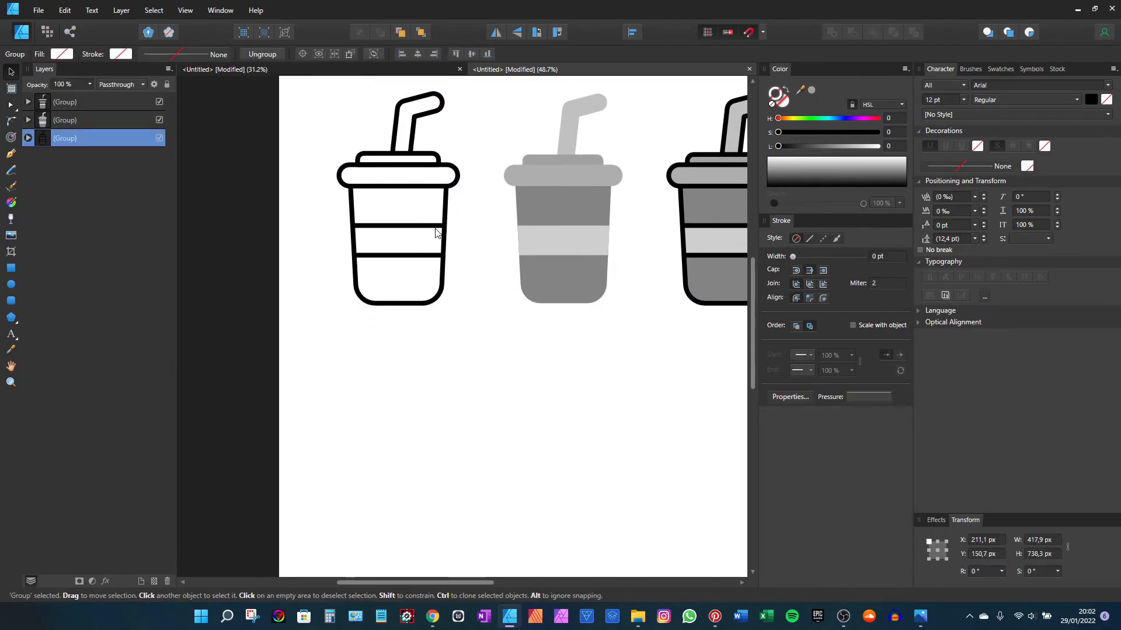
pyautogui.moveTo(437, 231)
pyautogui.mouseDown()
pyautogui.moveTo(440, 481)
pyautogui.moveTo(474, 446)
pyautogui.moveTo(480, 375)
pyautogui.mouseUp()
pyautogui.scroll(1, 480, 404)
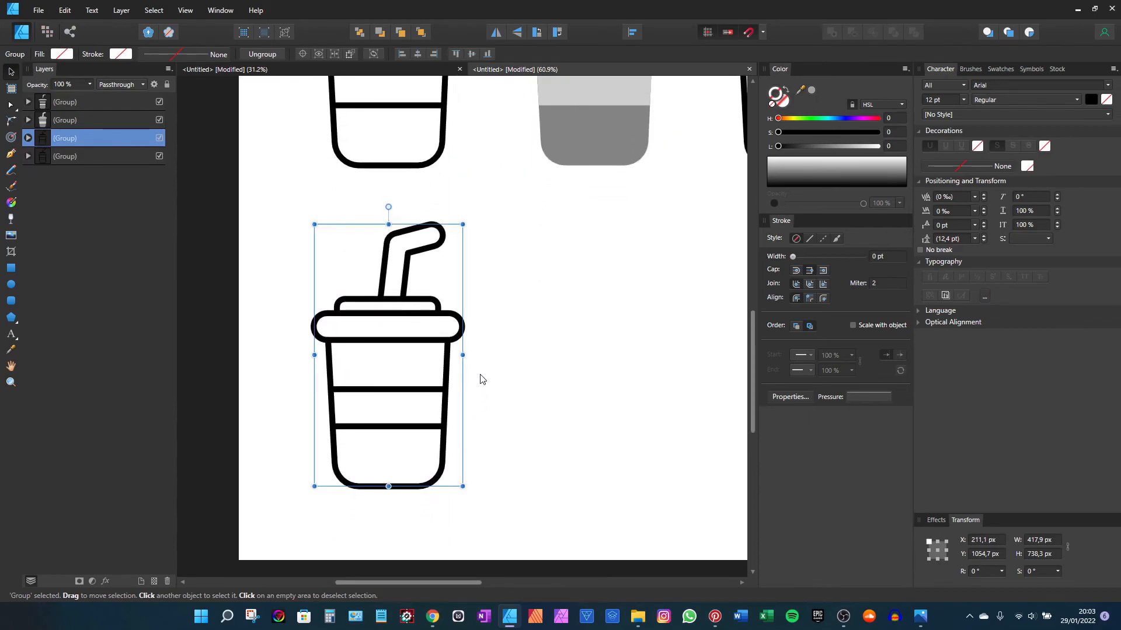
# Colour the duplicated cup group's outlines orange with hue 34, saturation 100 and lightness 41
pyautogui.click(28, 138)
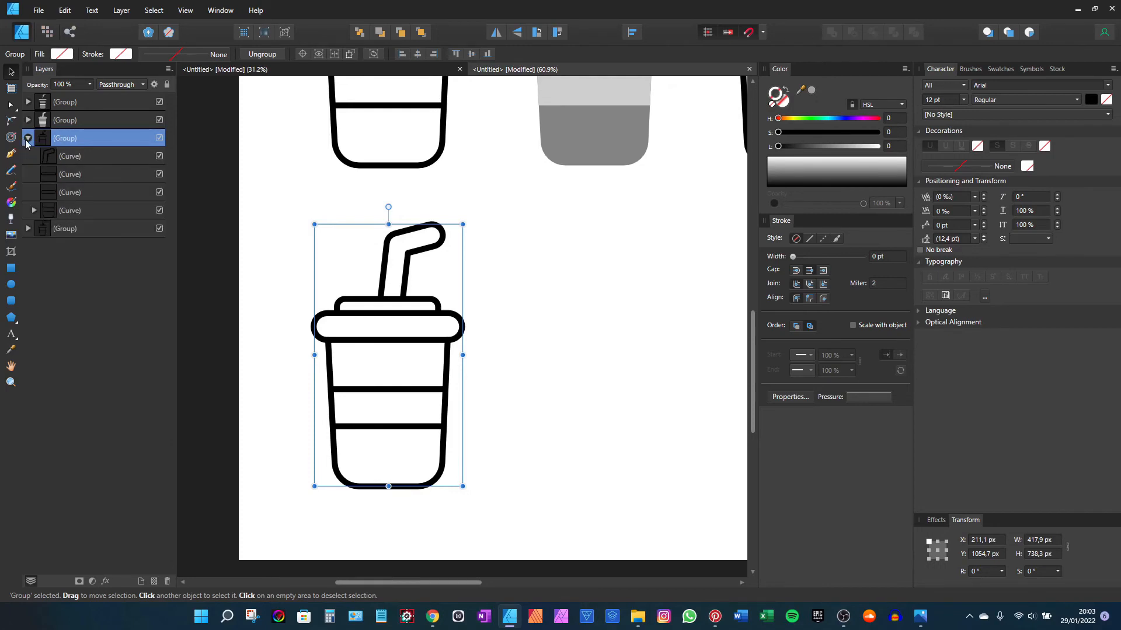
pyautogui.click(28, 137)
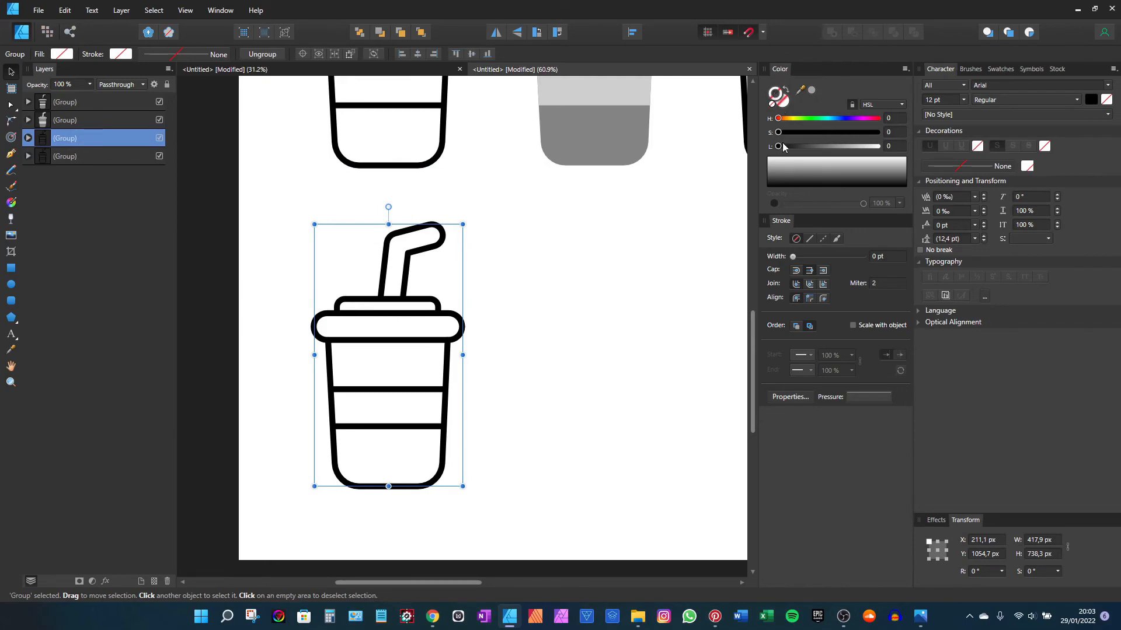
pyautogui.moveTo(779, 119); pyautogui.dragTo(877, 133)
pyautogui.moveTo(779, 147)
pyautogui.mouseDown()
pyautogui.moveTo(827, 156)
pyautogui.moveTo(786, 120)
pyautogui.mouseUp()
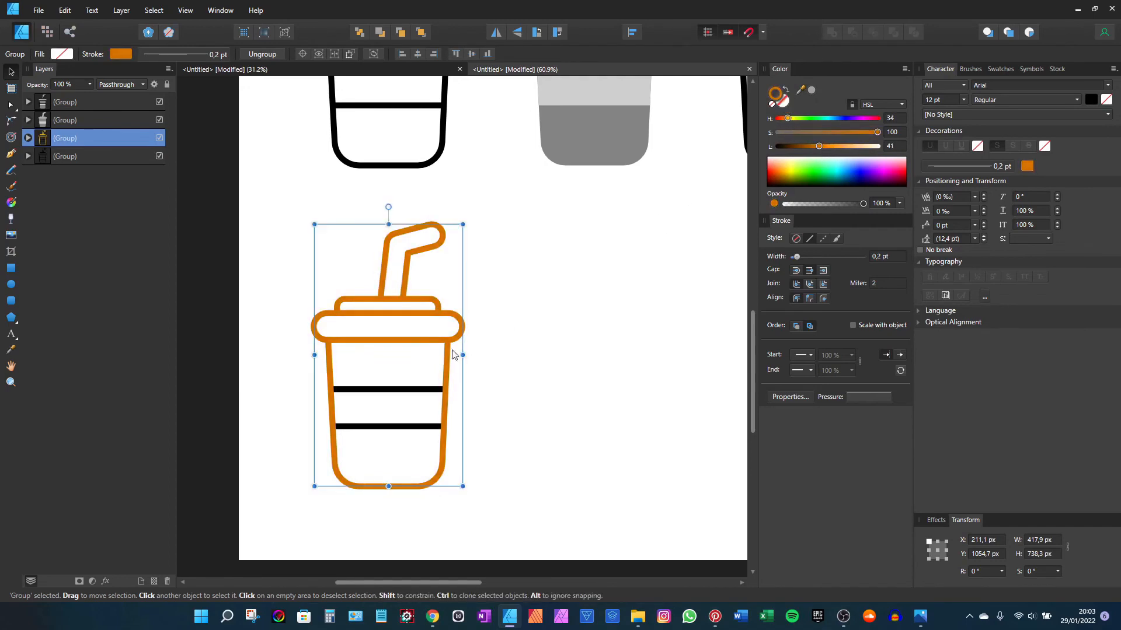
pyautogui.click(379, 392)
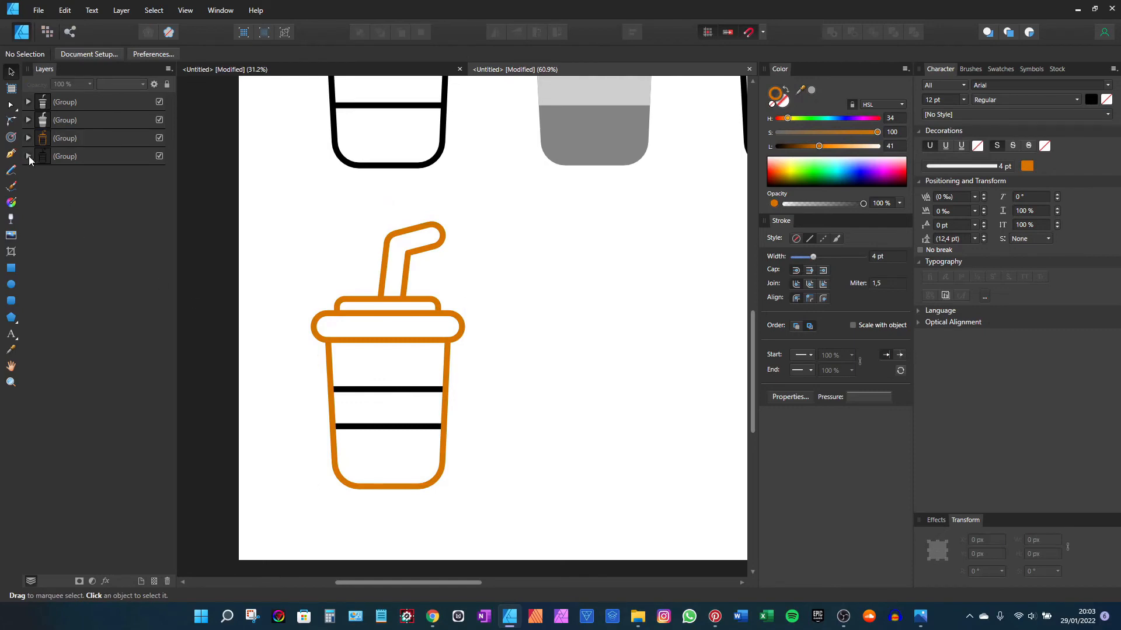
# Recolour the duplicate's clipped band rectangle by sampling the orange of the cup outline for its stroke
pyautogui.click(27, 138)
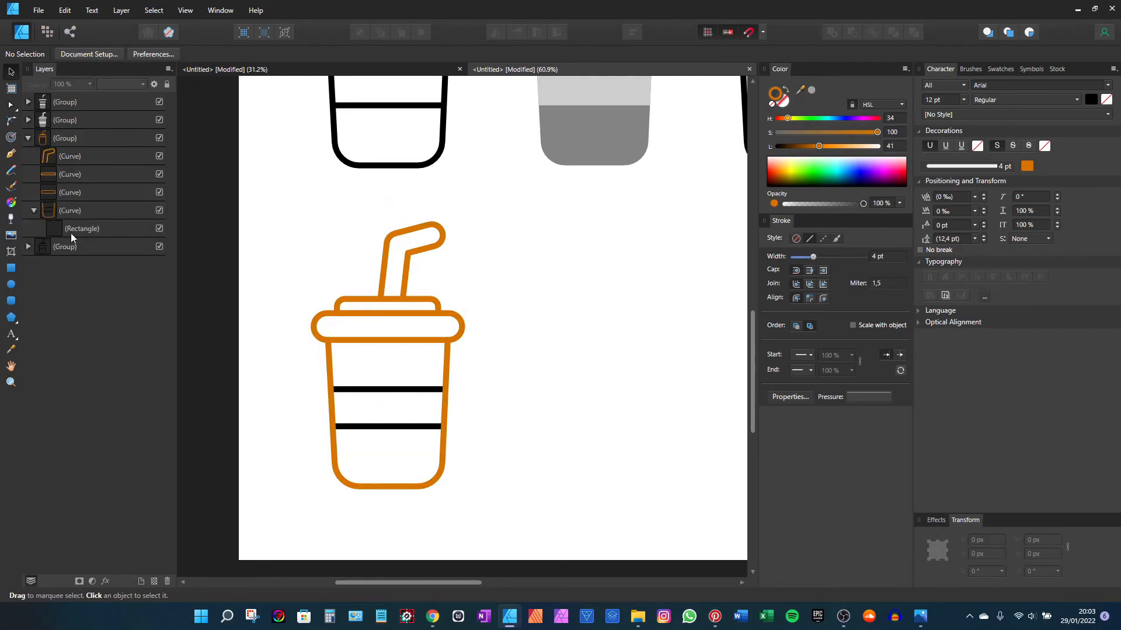
pyautogui.click(34, 210)
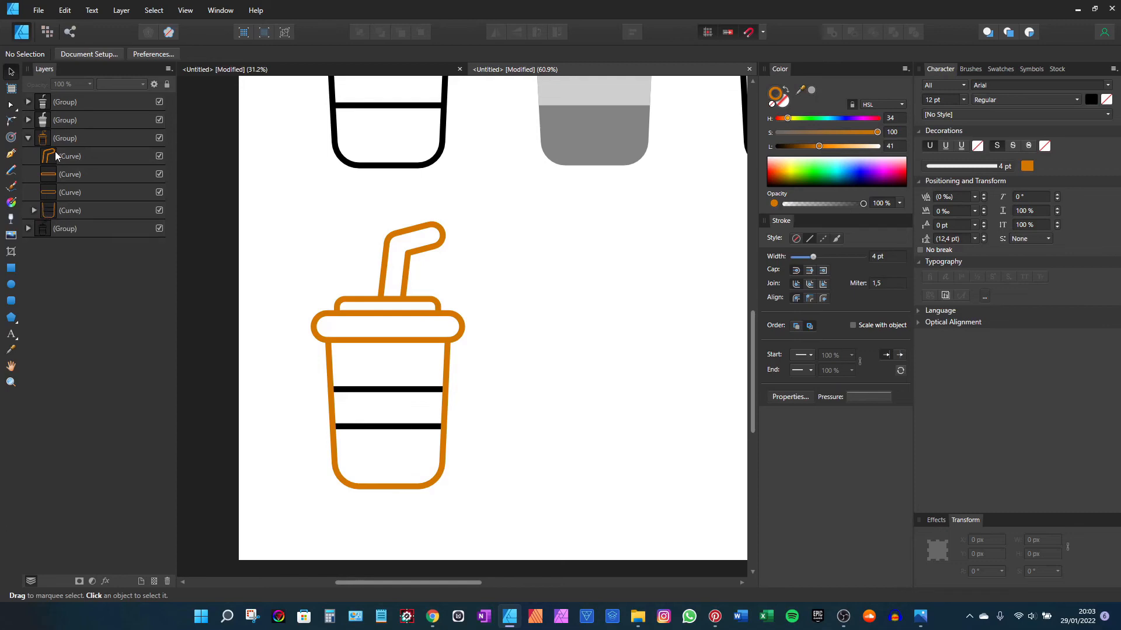
pyautogui.click(34, 211)
pyautogui.click(54, 229)
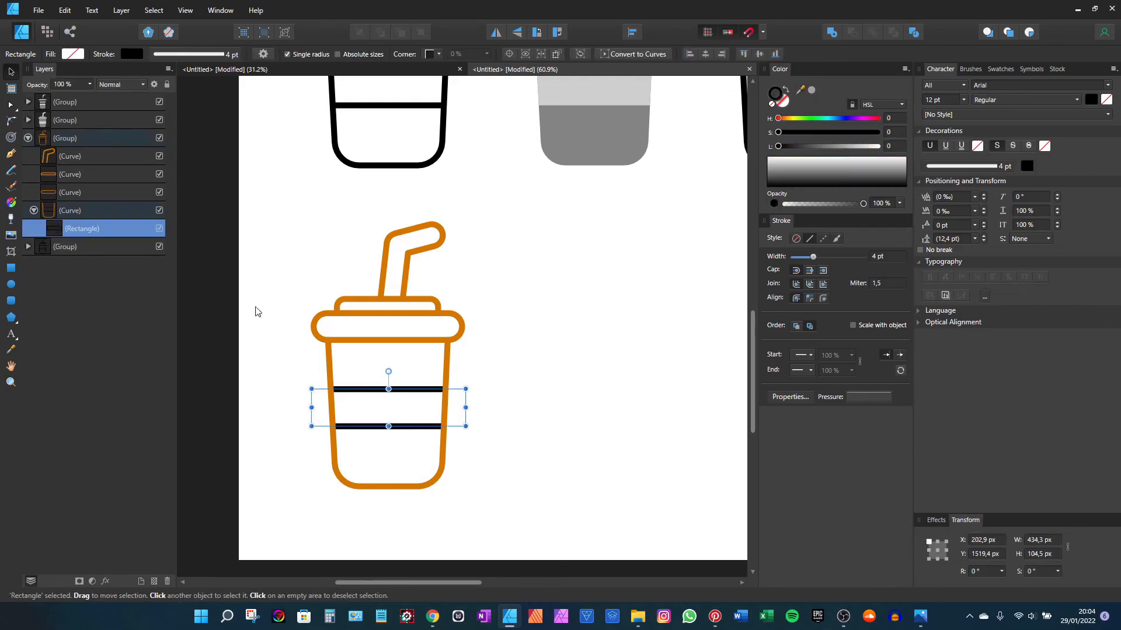
pyautogui.scroll(3, 356, 452)
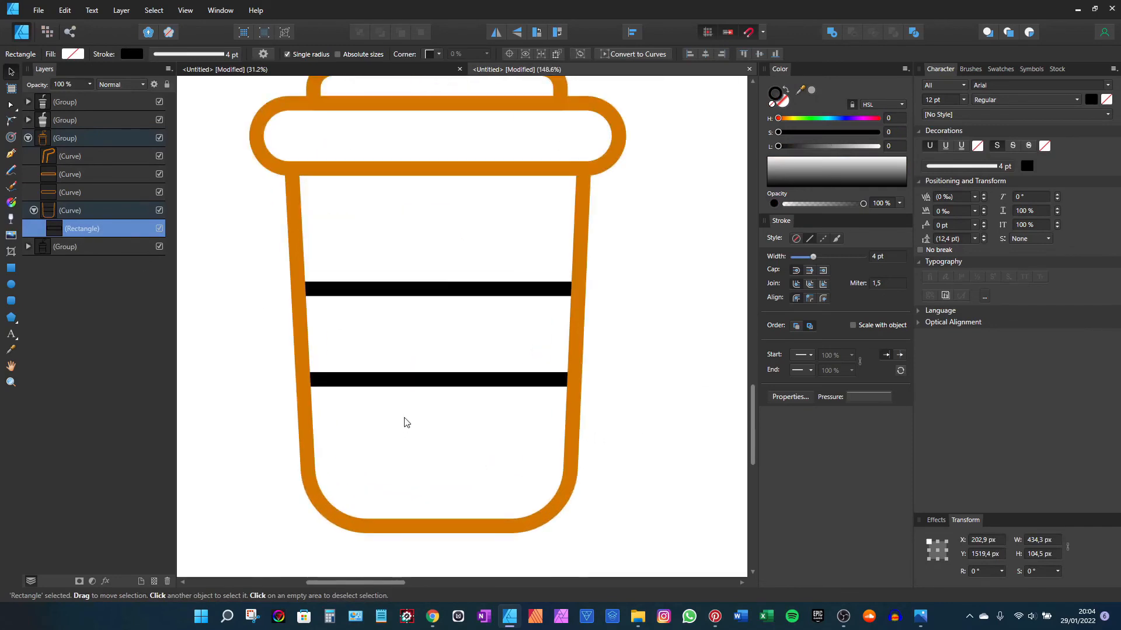
pyautogui.click(10, 351)
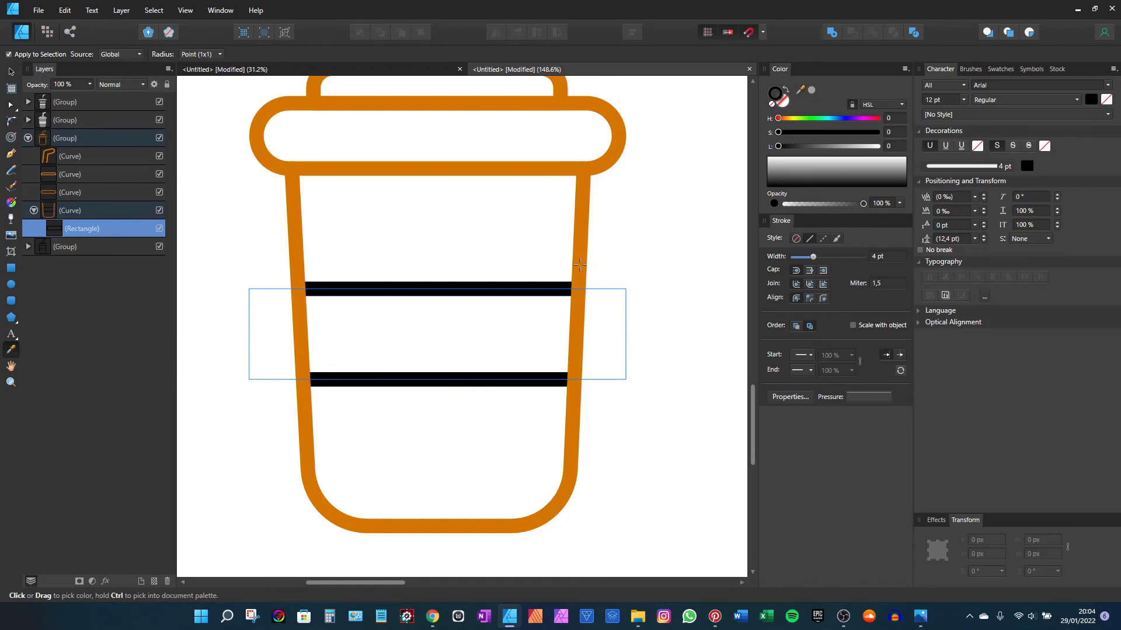
pyautogui.click(580, 264)
pyautogui.scroll(-3, 479, 237)
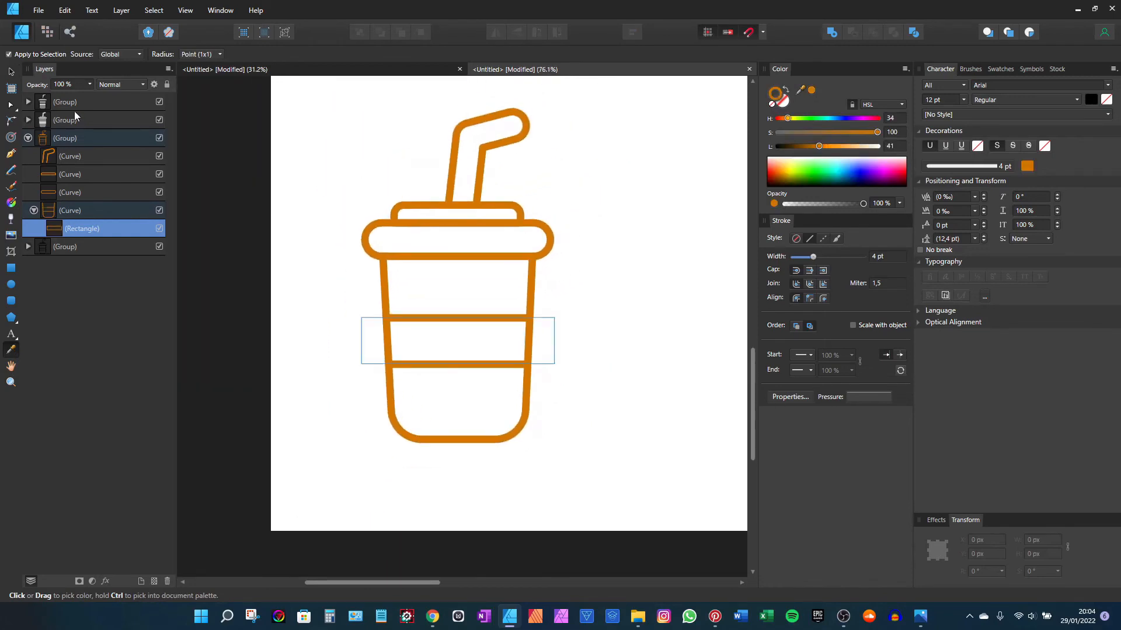
pyautogui.click(28, 138)
pyautogui.press('v')
pyautogui.scroll(-3, 513, 292)
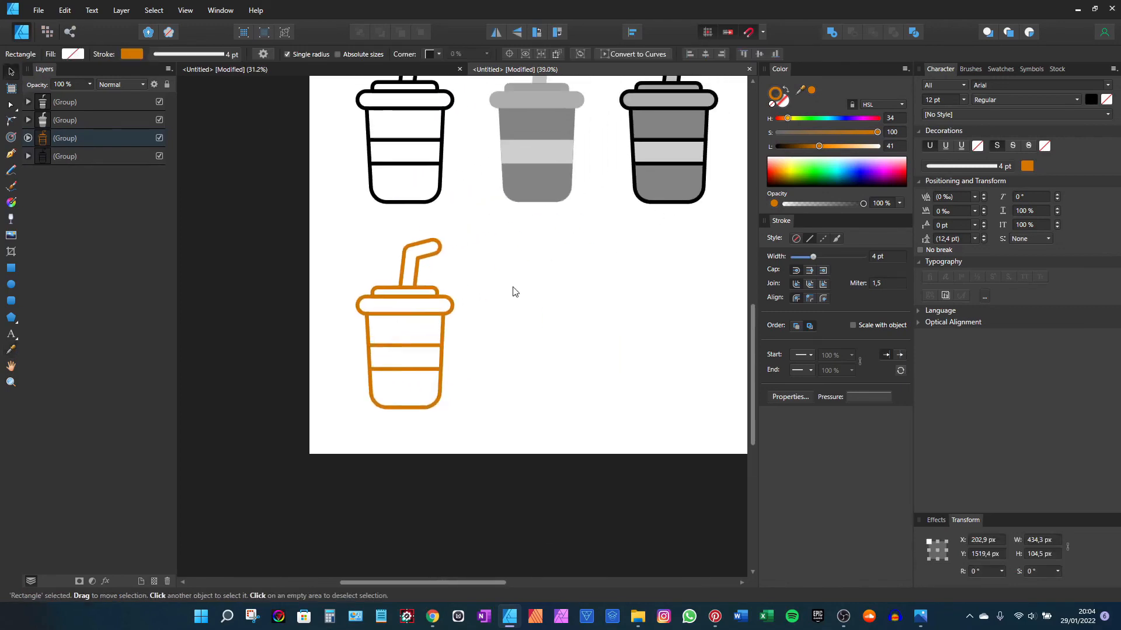
pyautogui.click(582, 274)
pyautogui.moveTo(613, 259); pyautogui.dragTo(497, 335)
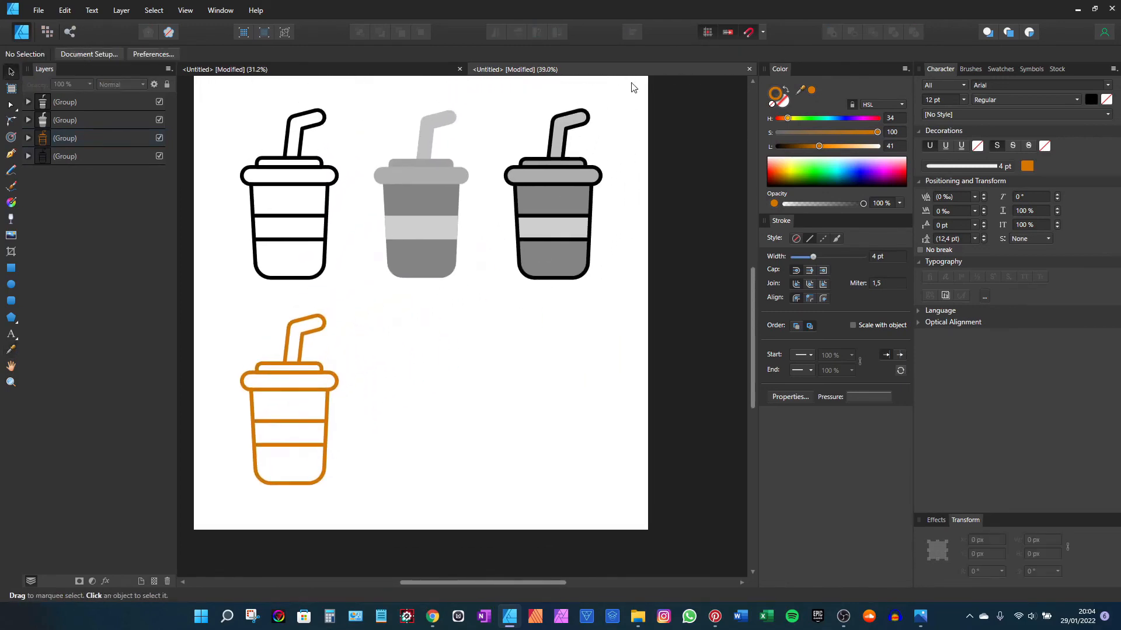
pyautogui.moveTo(619, 105); pyautogui.dragTo(495, 320)
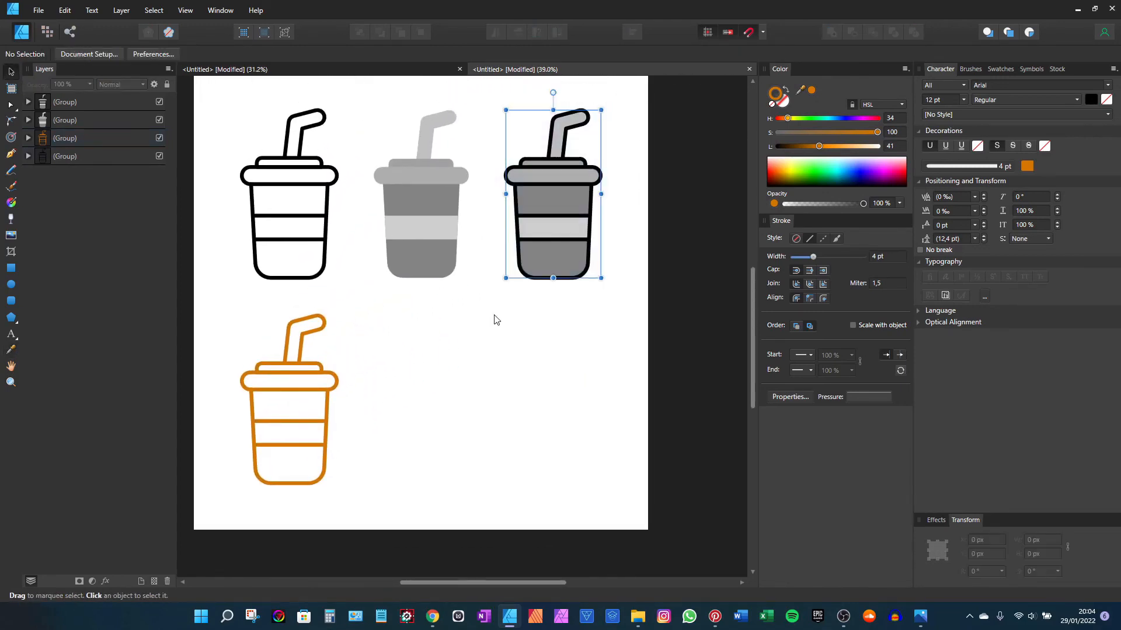
pyautogui.click(469, 128)
# Fill the body of the solid grey cup with the sampled orange, hue 34, saturation 100, lightness 41
pyautogui.scroll(5, 419, 173)
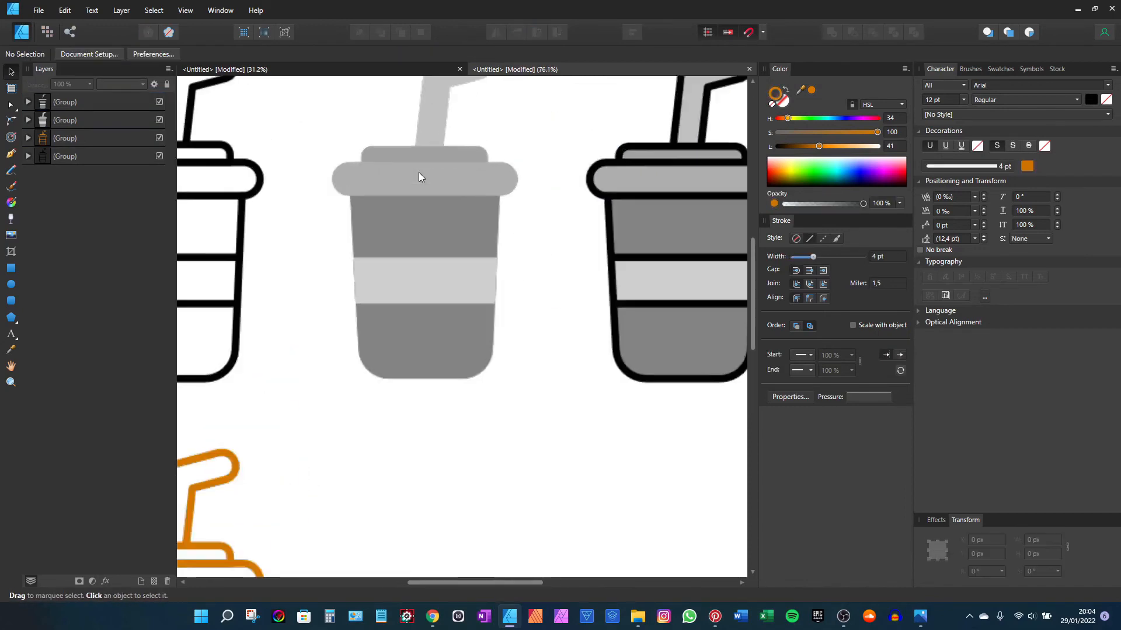
pyautogui.doubleClick(506, 235)
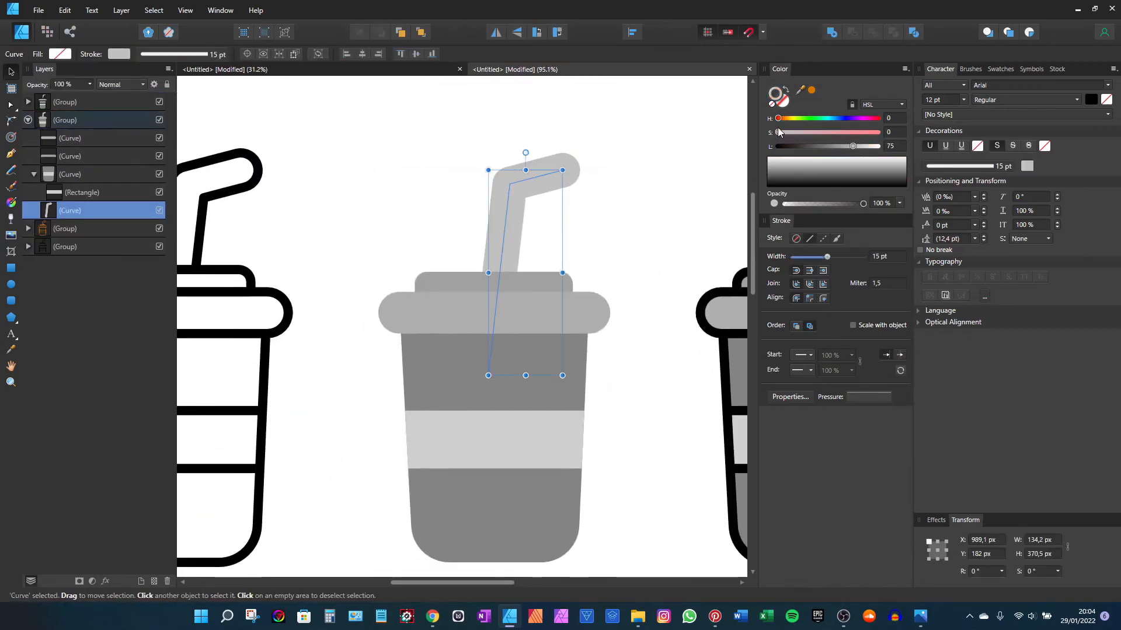
pyautogui.click(551, 369)
pyautogui.moveTo(551, 370); pyautogui.dragTo(565, 283)
pyautogui.scroll(-1, 561, 272)
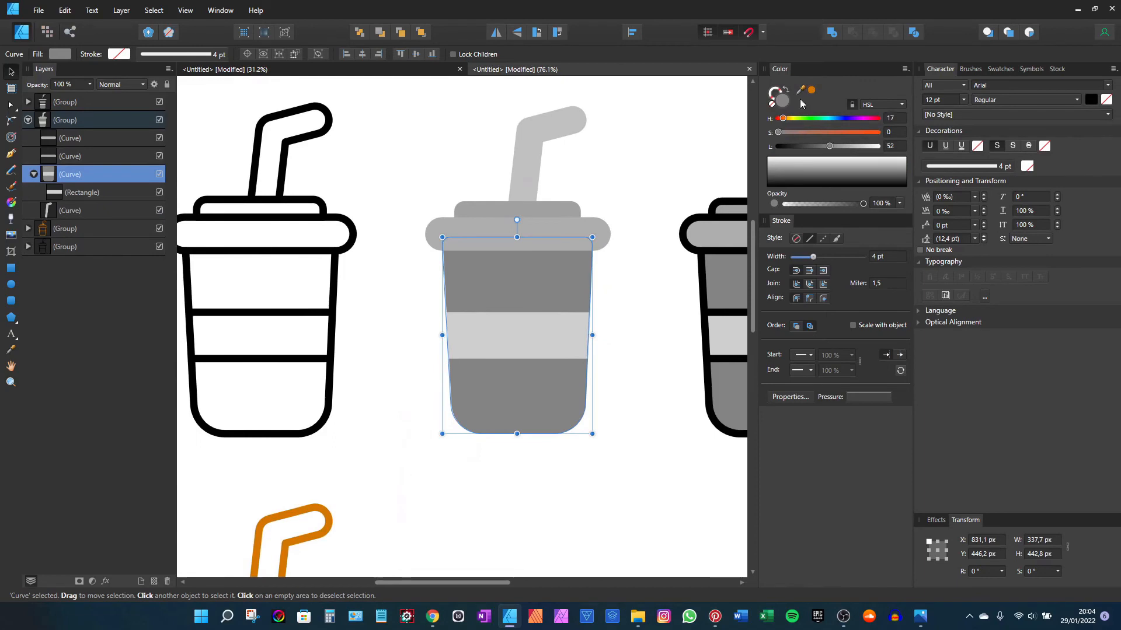
pyautogui.click(812, 89)
pyautogui.moveTo(722, 280); pyautogui.dragTo(760, 180)
# Fill the solid cup's band with the body's orange, lightened and shifted in hue to a bright yellow
pyautogui.scroll(1, 499, 356)
pyautogui.doubleClick(498, 356)
pyautogui.press('i')
pyautogui.click(502, 420)
pyautogui.moveTo(819, 146); pyautogui.dragTo(835, 146)
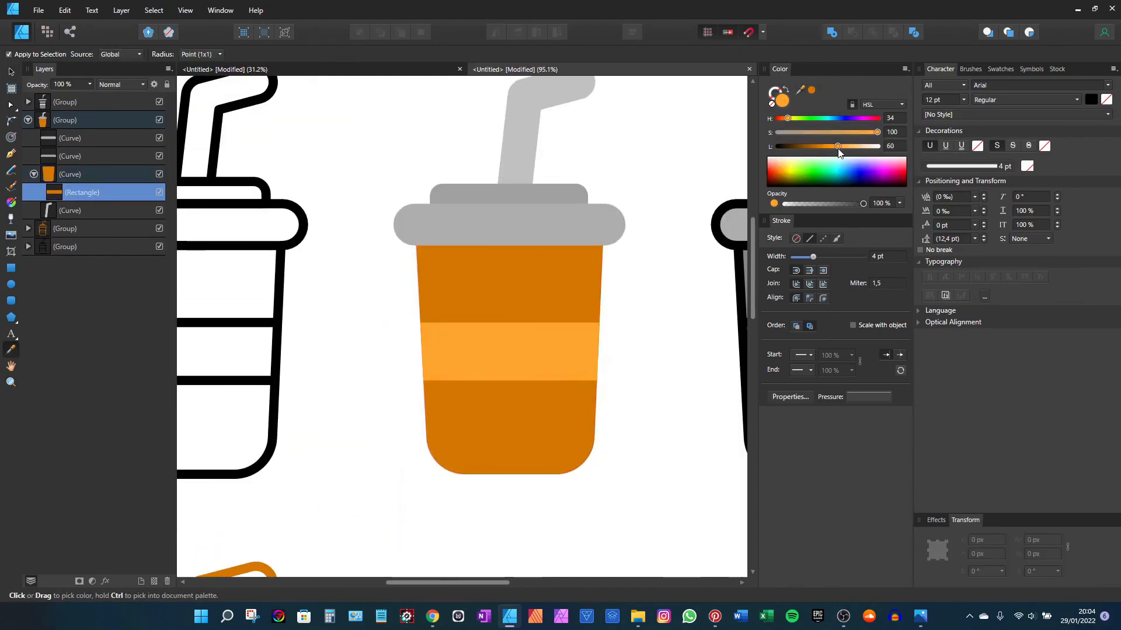
pyautogui.moveTo(787, 118); pyautogui.dragTo(787, 118)
# Fill both lid tiers of the solid cup with pale yellow, hue 53, saturation 100, lightness 84
pyautogui.press('v')
pyautogui.click(570, 223)
pyautogui.press('i')
pyautogui.click(563, 278)
pyautogui.moveTo(819, 146)
pyautogui.mouseDown()
pyautogui.moveTo(842, 148)
pyautogui.moveTo(831, 147)
pyautogui.mouseUp()
pyautogui.moveTo(786, 118); pyautogui.dragTo(861, 146)
pyautogui.press('v')
pyautogui.click(562, 195)
pyautogui.press('i')
pyautogui.click(562, 224)
pyautogui.click(569, 224)
pyautogui.click(563, 196)
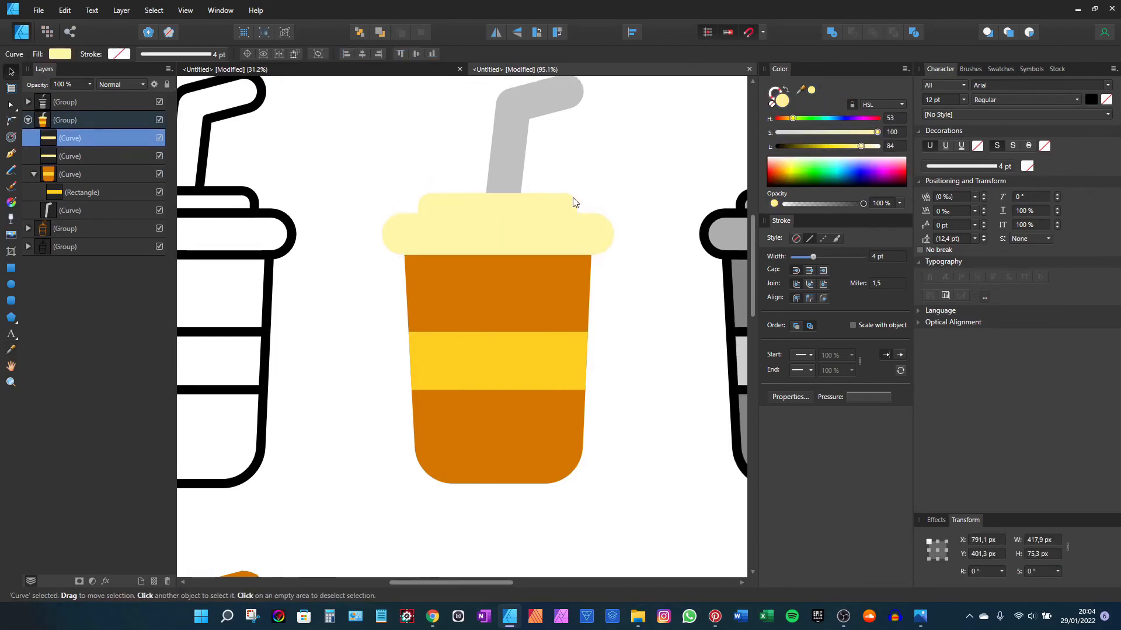
# Change the solid cup's straw stroke to dark teal, about hue 176, saturation 55 and lightness 32
pyautogui.click(506, 157)
pyautogui.click(775, 92)
pyautogui.moveTo(777, 117); pyautogui.dragTo(788, 118)
pyautogui.click(859, 132)
pyautogui.moveTo(854, 146)
pyautogui.mouseDown()
pyautogui.moveTo(829, 146)
pyautogui.moveTo(815, 119)
pyautogui.moveTo(835, 119)
pyautogui.moveTo(810, 146)
pyautogui.moveTo(842, 147)
pyautogui.mouseUp()
pyautogui.scroll(-3, 592, 242)
pyautogui.scroll(5, 482, 218)
# Mute the yellow of the solid cup's wide lid tier by adjusting its saturation and lightness
pyautogui.click(533, 245)
pyautogui.moveTo(877, 132)
pyautogui.mouseDown()
pyautogui.moveTo(842, 133)
pyautogui.moveTo(856, 133)
pyautogui.mouseUp()
pyautogui.moveTo(843, 146); pyautogui.dragTo(852, 146)
# Give the solid cup's upper lid tier the wide tier's sampled yellow and raise its saturation to 88
pyautogui.click(534, 205)
pyautogui.press('i')
pyautogui.click(537, 236)
pyautogui.moveTo(856, 132); pyautogui.dragTo(865, 132)
pyautogui.press('v')
pyautogui.click(613, 250)
pyautogui.scroll(-6, 598, 251)
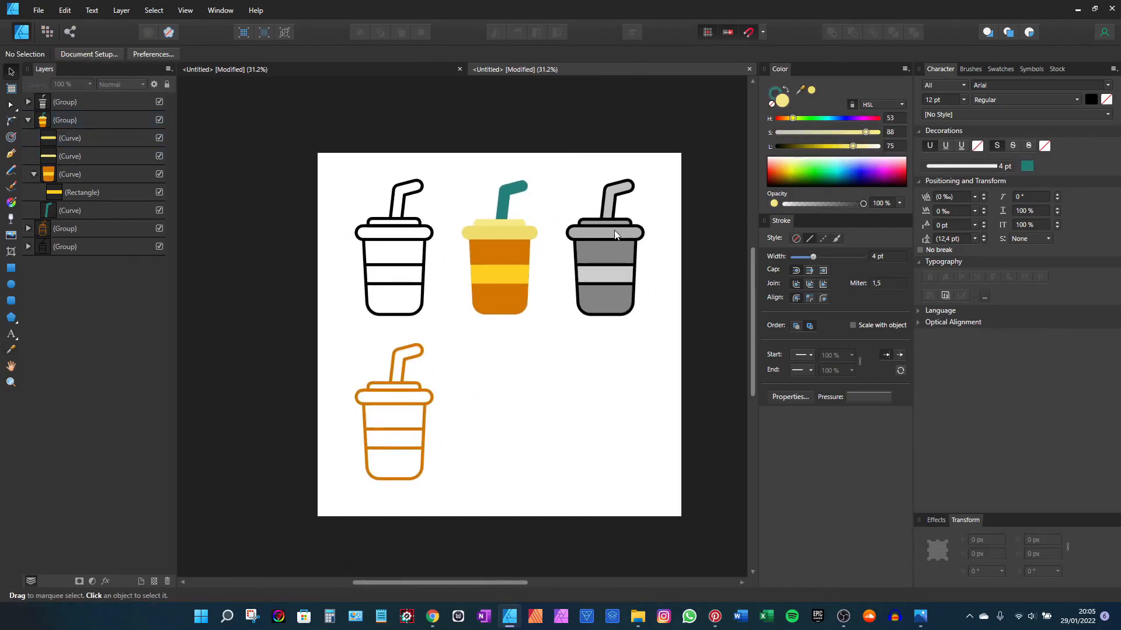
# Fill the outlined grey cup's body with orange sampled from the solid coloured cup
pyautogui.scroll(5, 612, 231)
pyautogui.click(569, 272)
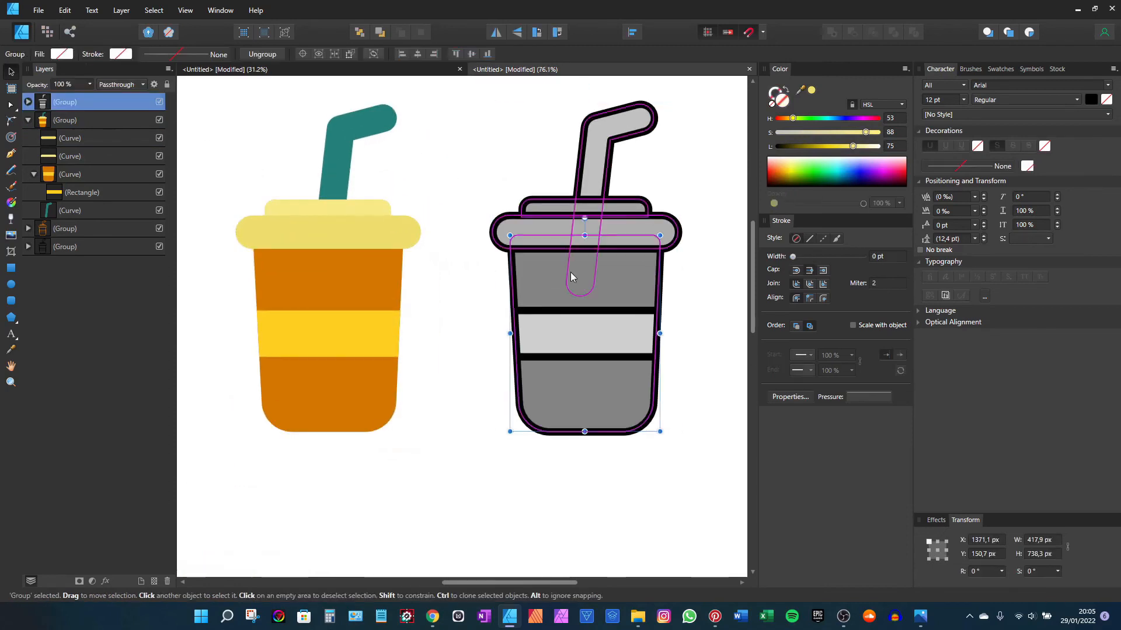
pyautogui.doubleClick(570, 271)
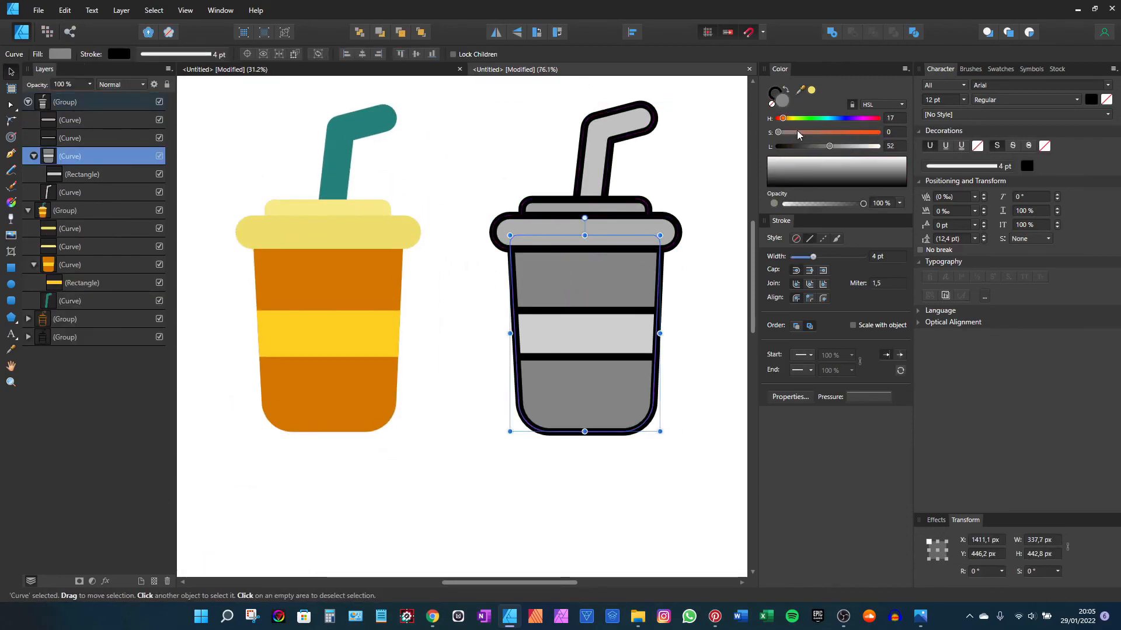
pyautogui.press('i')
pyautogui.click(382, 292)
pyautogui.press('v')
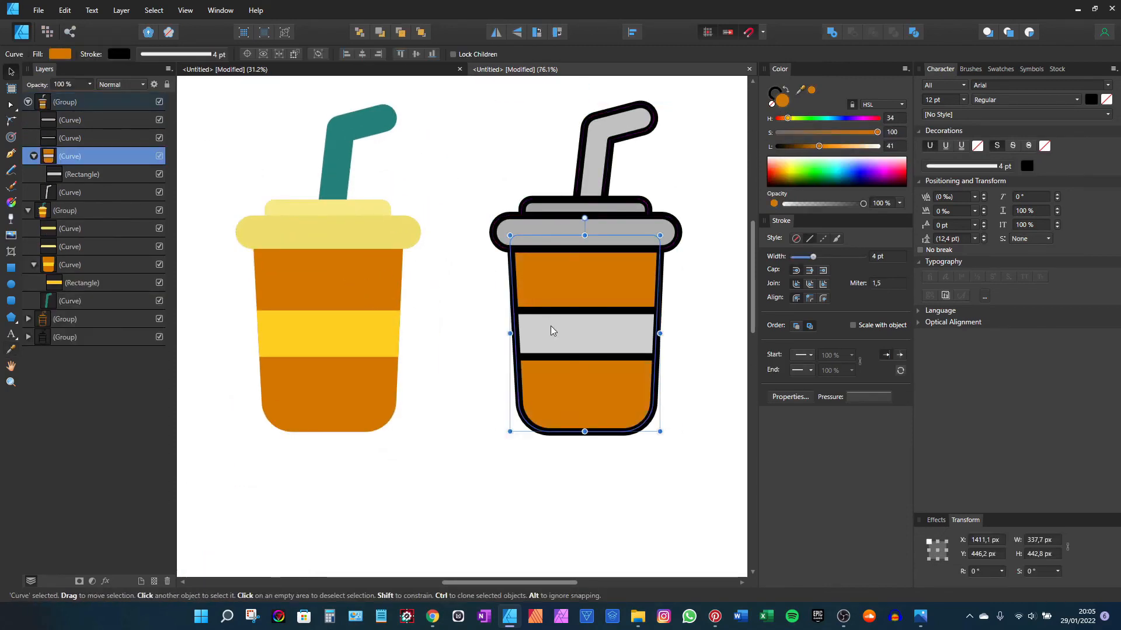
# Fill the outlined cup's band with the bright yellow sampled from the solid cup's band
pyautogui.click(552, 331)
pyautogui.press('i')
pyautogui.click(310, 340)
pyautogui.press('v')
# Fill the outlined cup's two lid tiers with the yellows sampled from the matching tiers of the solid cup
pyautogui.click(524, 234)
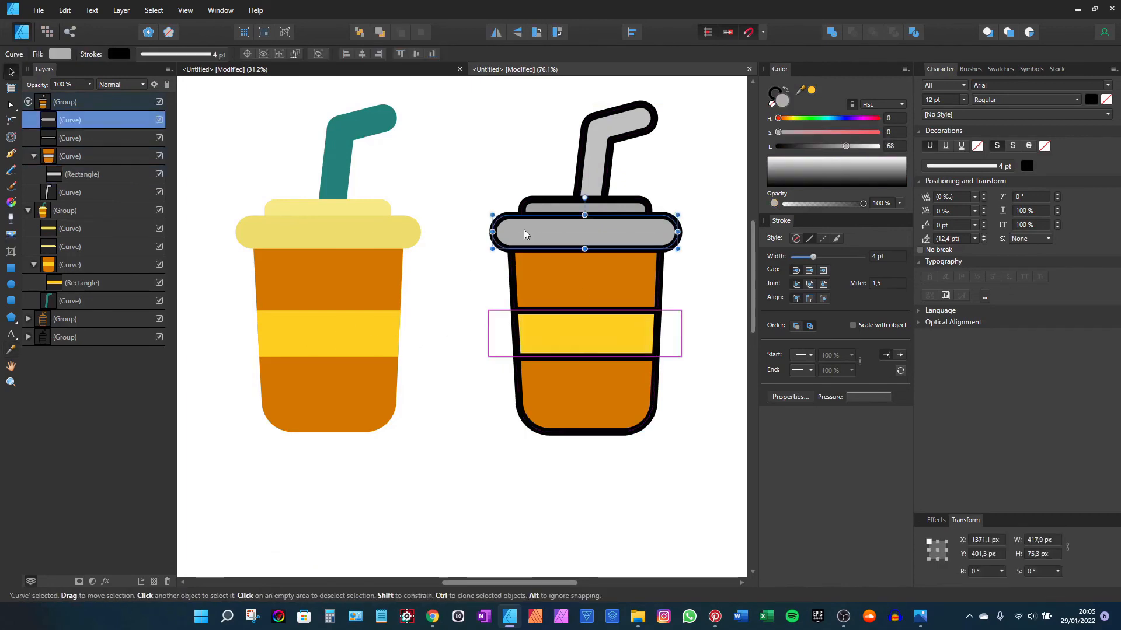
pyautogui.press('i')
pyautogui.click(365, 234)
pyautogui.press('v')
pyautogui.click(584, 206)
pyautogui.press('i')
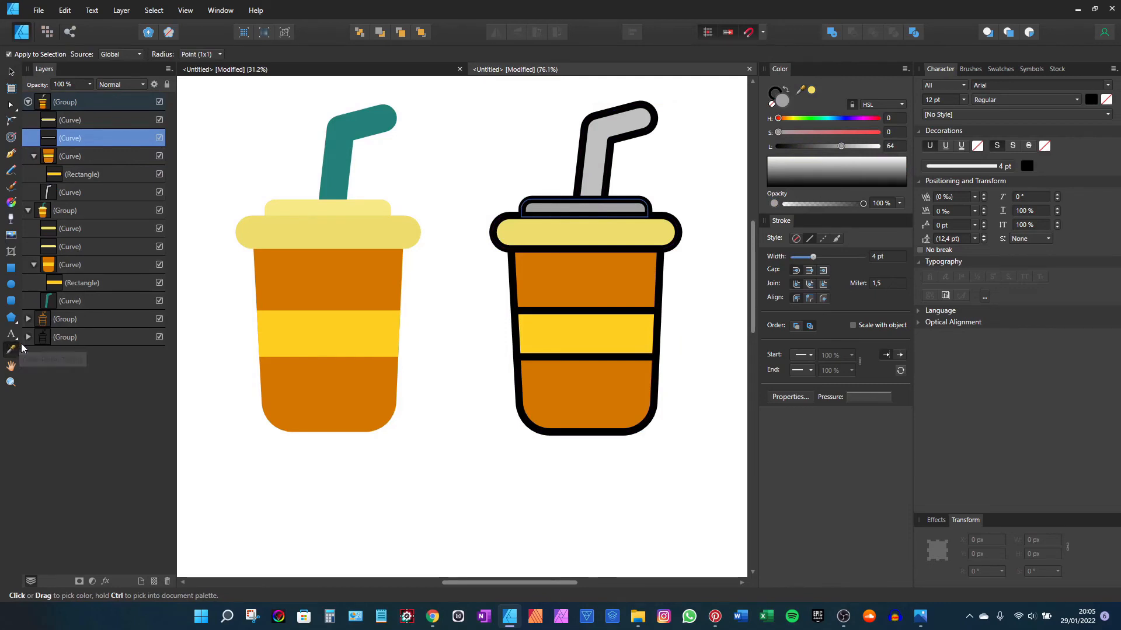
pyautogui.click(369, 210)
pyautogui.press('v')
# Fill the outlined cup's straw with the dark teal sampled from the solid cup's straw
pyautogui.click(604, 168)
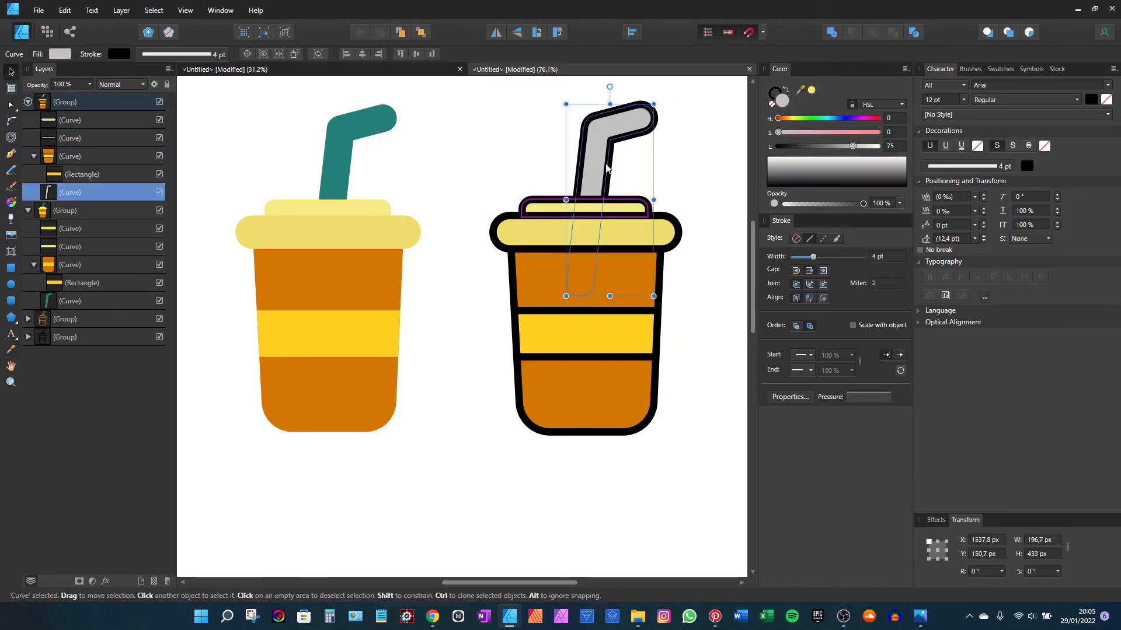
pyautogui.press('i')
pyautogui.click(368, 121)
pyautogui.scroll(-4, 578, 315)
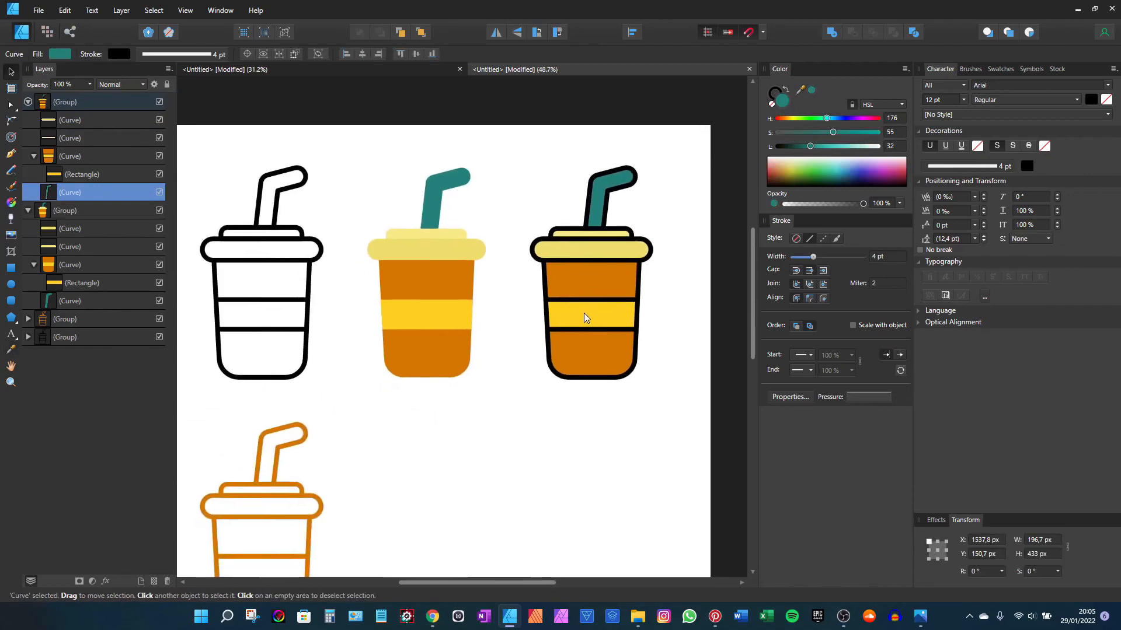
# Duplicate the coloured cup with black outlines straight down into the lower row, level with the orange line cup
pyautogui.press('v')
pyautogui.click(547, 382)
pyautogui.moveTo(547, 382); pyautogui.dragTo(506, 361)
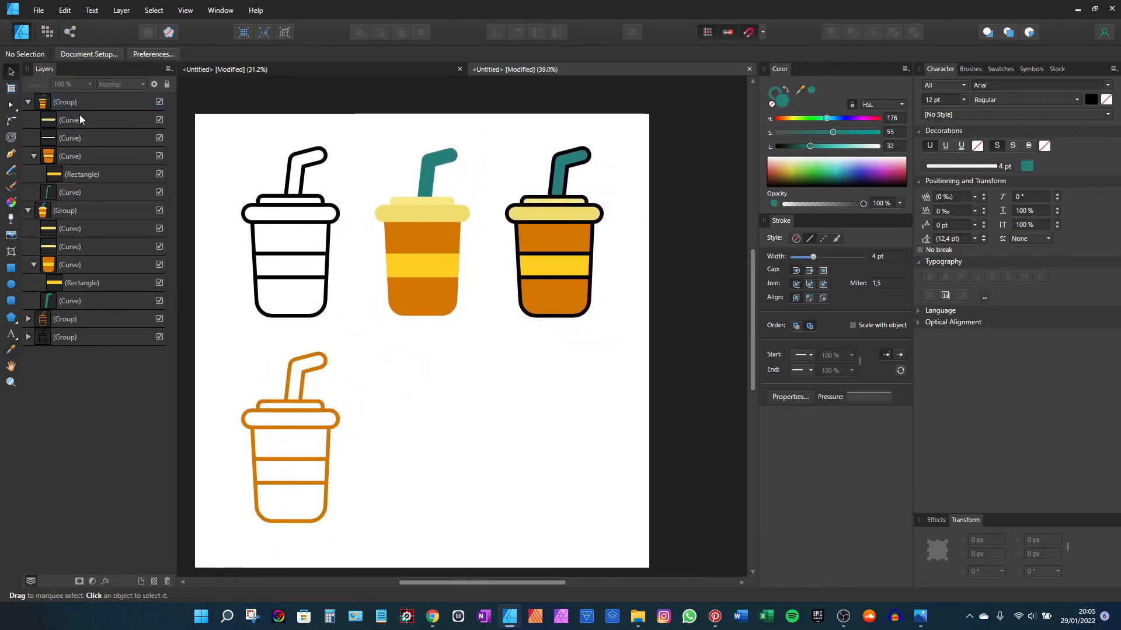
pyautogui.click(28, 103)
pyautogui.click(581, 158)
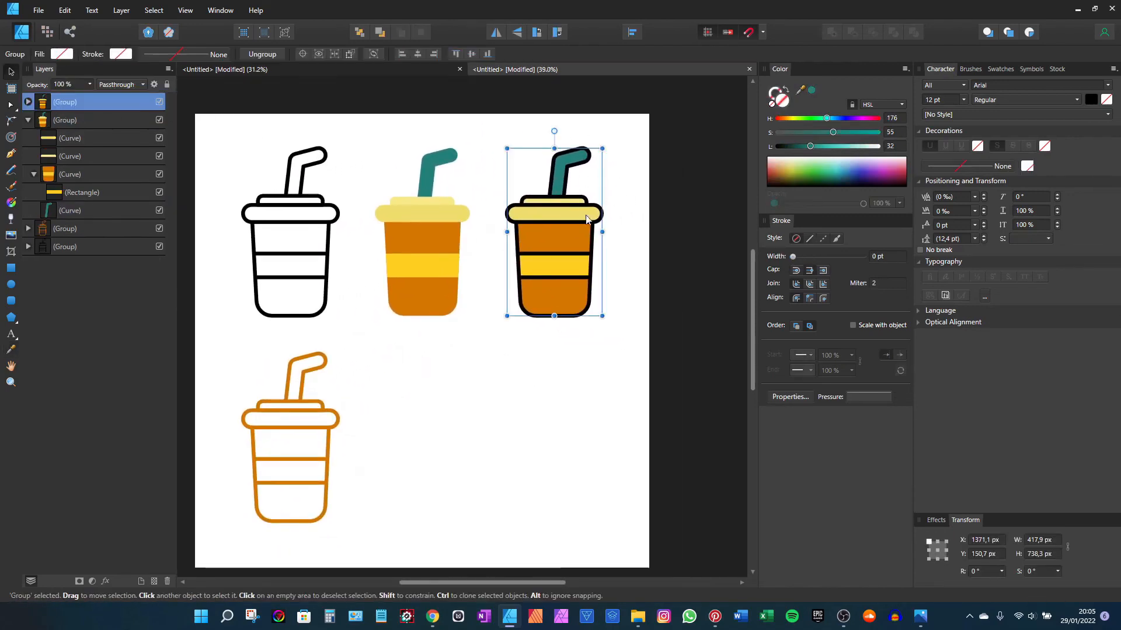
pyautogui.moveTo(561, 230); pyautogui.dragTo(556, 432)
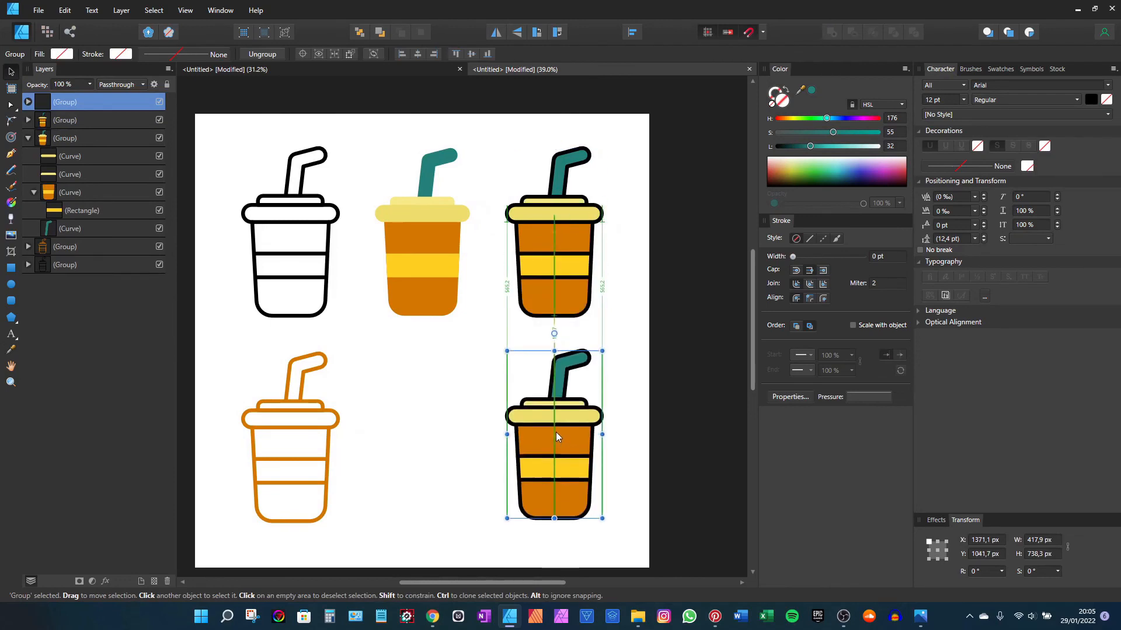
pyautogui.scroll(2, 562, 418)
pyautogui.doubleClick(549, 271)
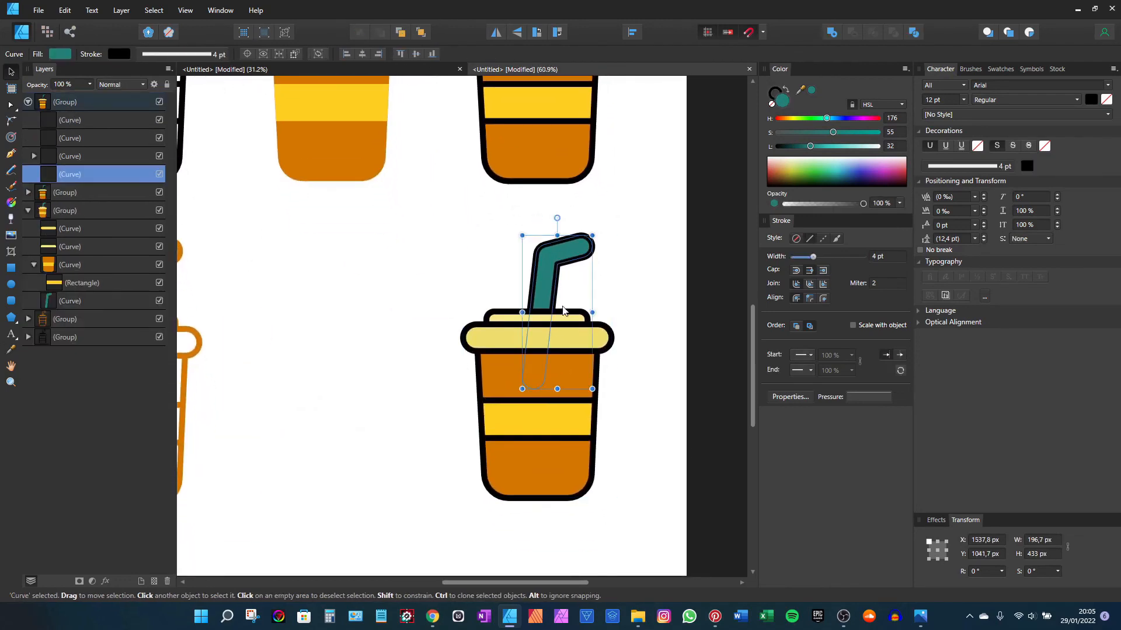
pyautogui.keyDown('shift'); pyautogui.click(573, 323); pyautogui.keyUp('shift')
pyautogui.keyDown('shift'); pyautogui.click(574, 338); pyautogui.keyUp('shift')
pyautogui.keyDown('shift'); pyautogui.click(577, 374); pyautogui.keyUp('shift')
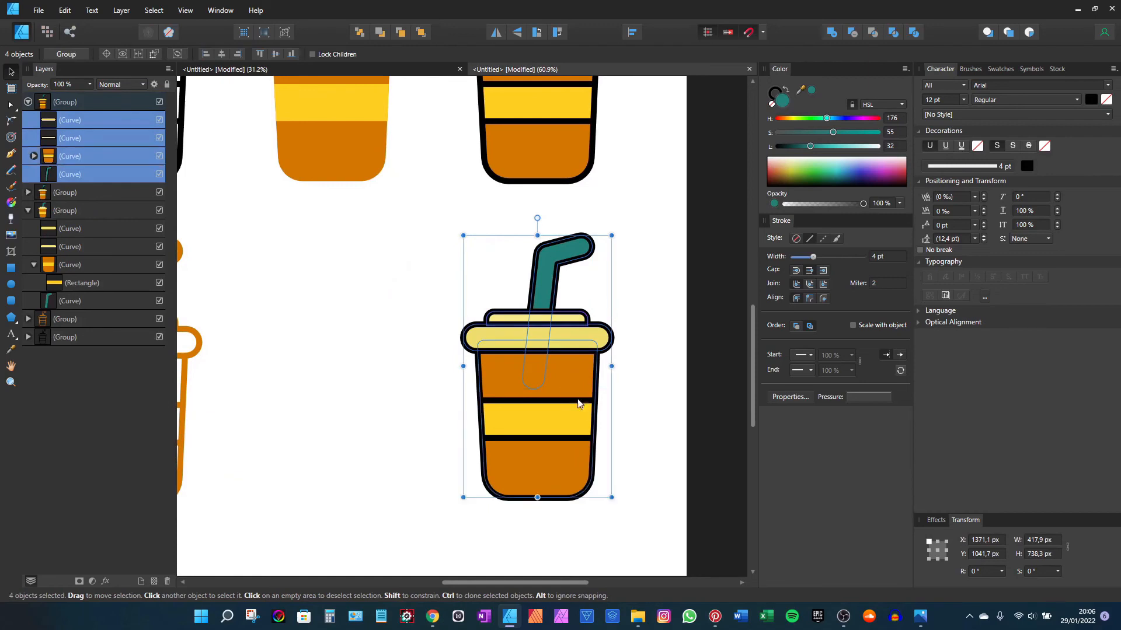
pyautogui.scroll(2, 593, 251)
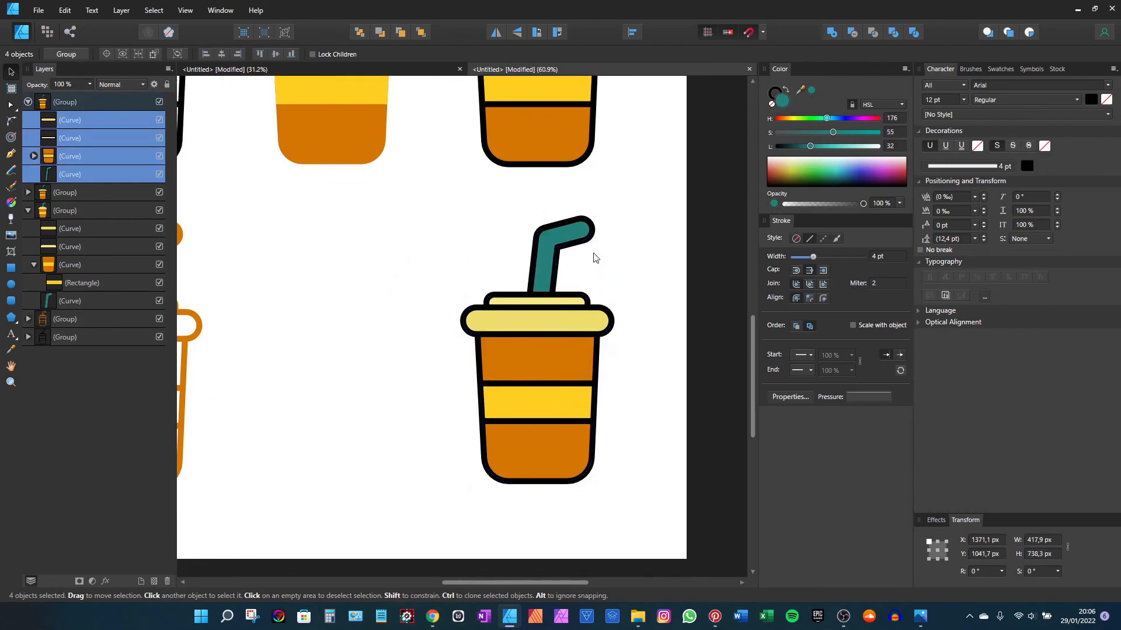
pyautogui.click(641, 171)
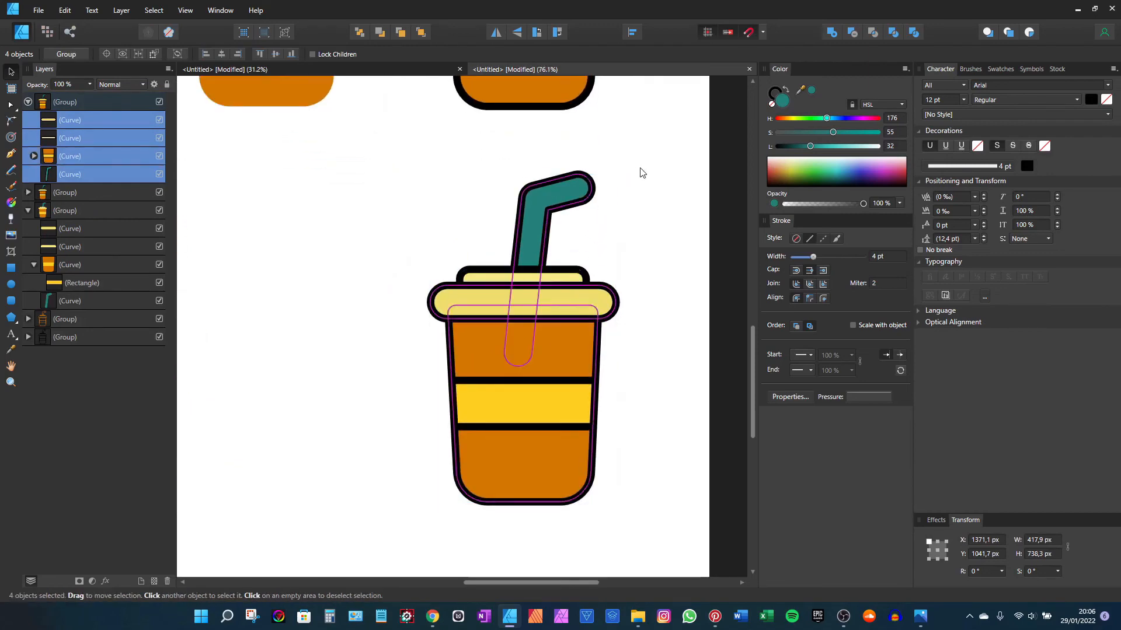
pyautogui.moveTo(648, 151); pyautogui.dragTo(415, 525)
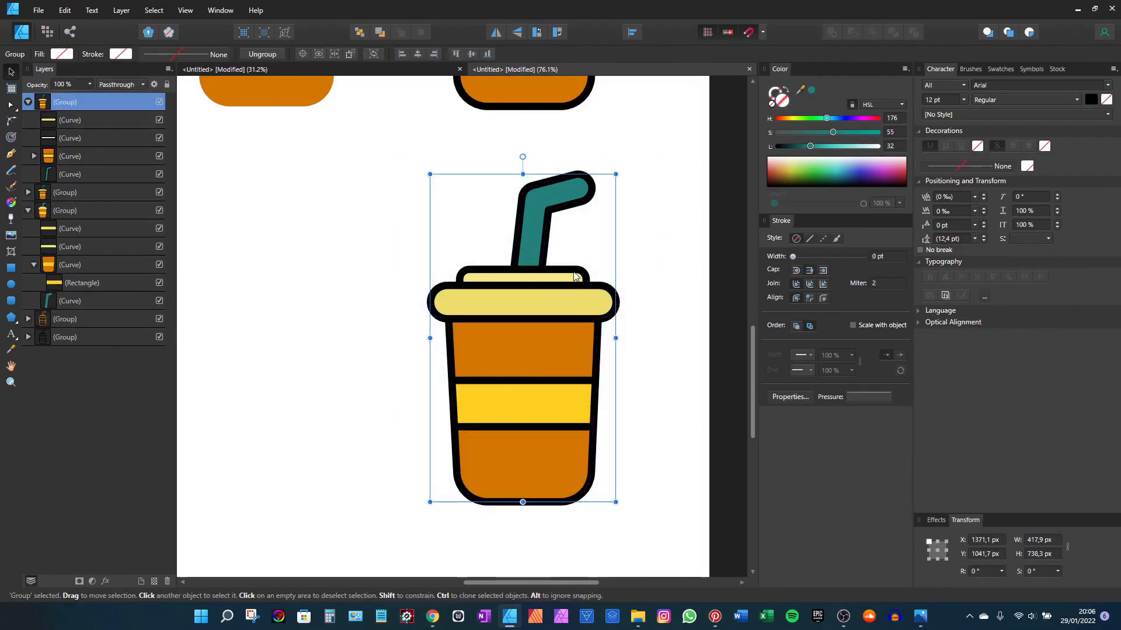
# Recolour the copied cup's straw, lid tier and body outlines with orange sampled from the line cup, darkened to brown at HSL 23, 45, 22
pyautogui.doubleClick(546, 191)
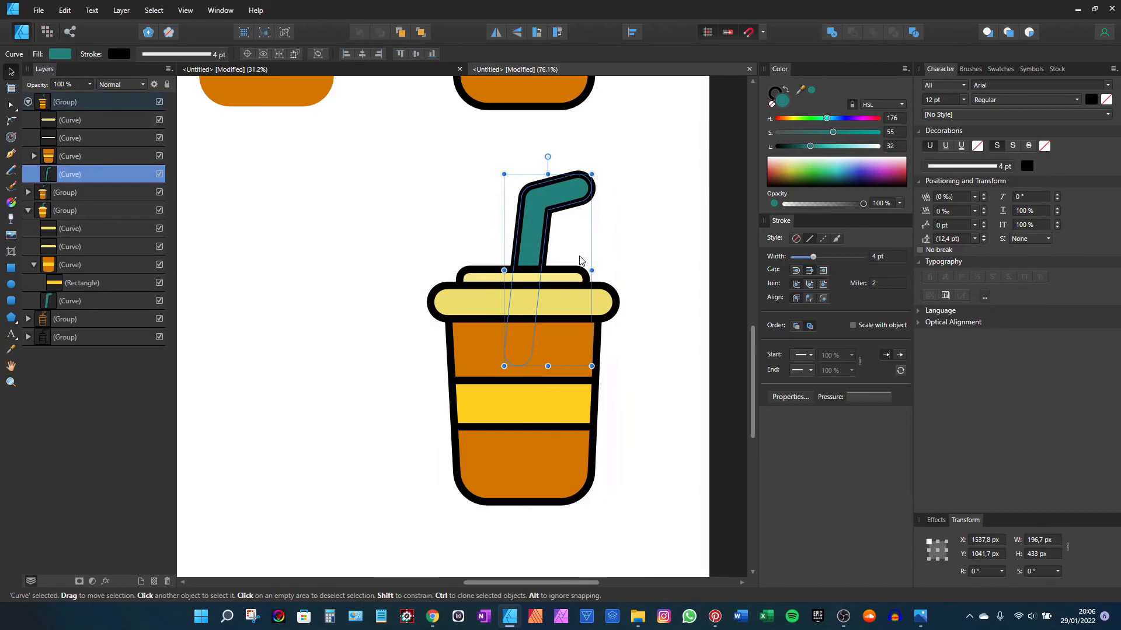
pyautogui.keyDown('shift'); pyautogui.click(562, 274); pyautogui.keyUp('shift')
pyautogui.keyDown('shift'); pyautogui.click(562, 303); pyautogui.keyUp('shift')
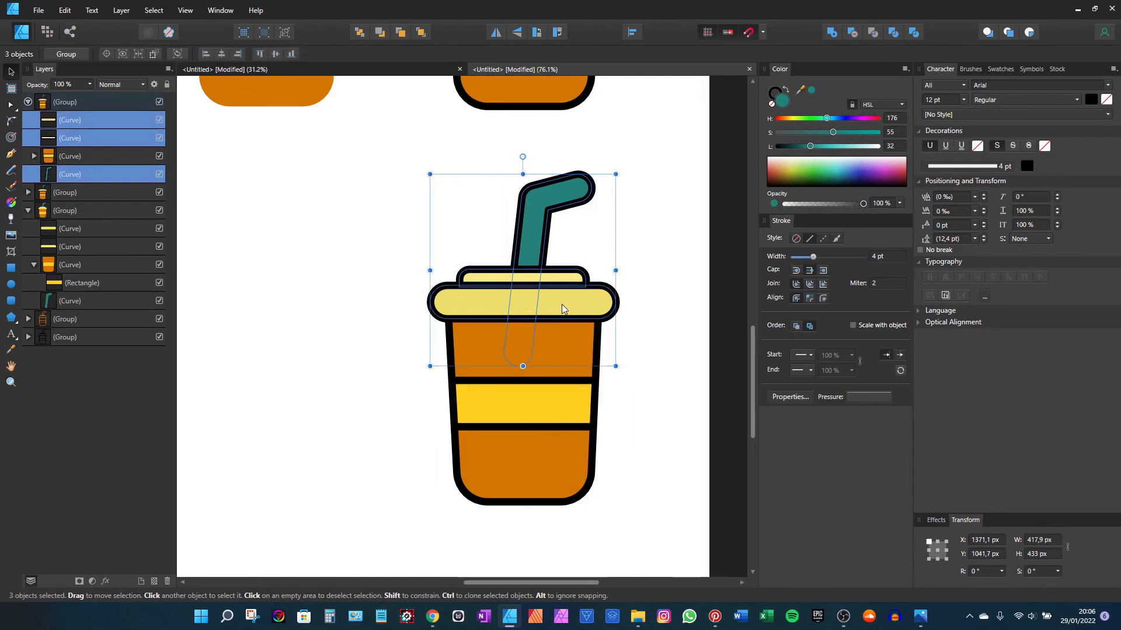
pyautogui.keyDown('shift'); pyautogui.click(569, 379); pyautogui.keyUp('shift')
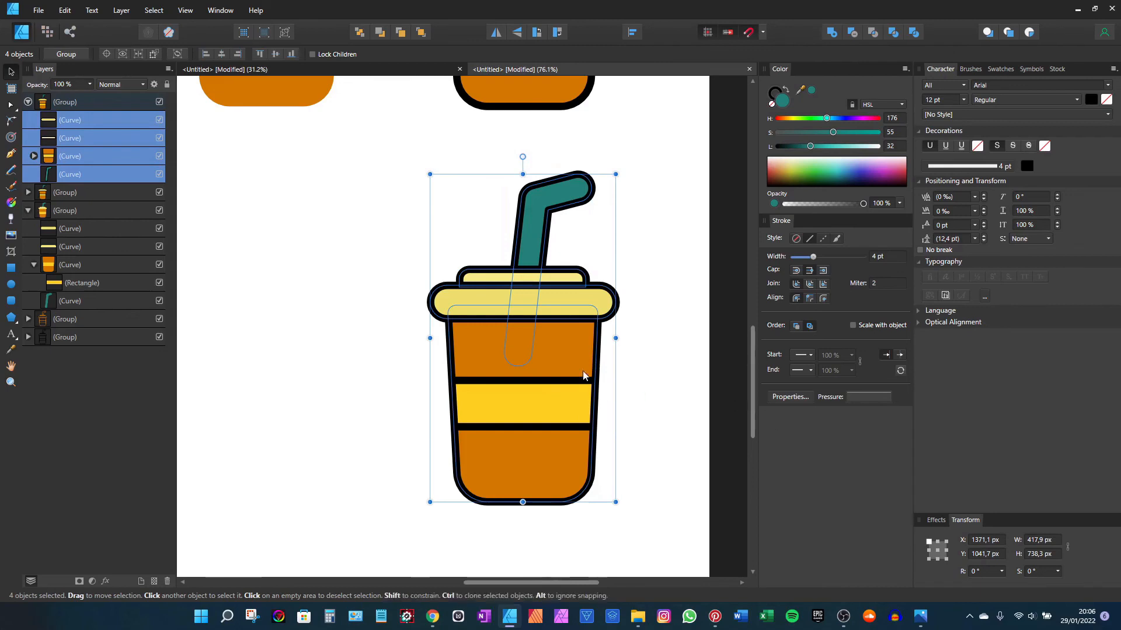
pyautogui.click(775, 93)
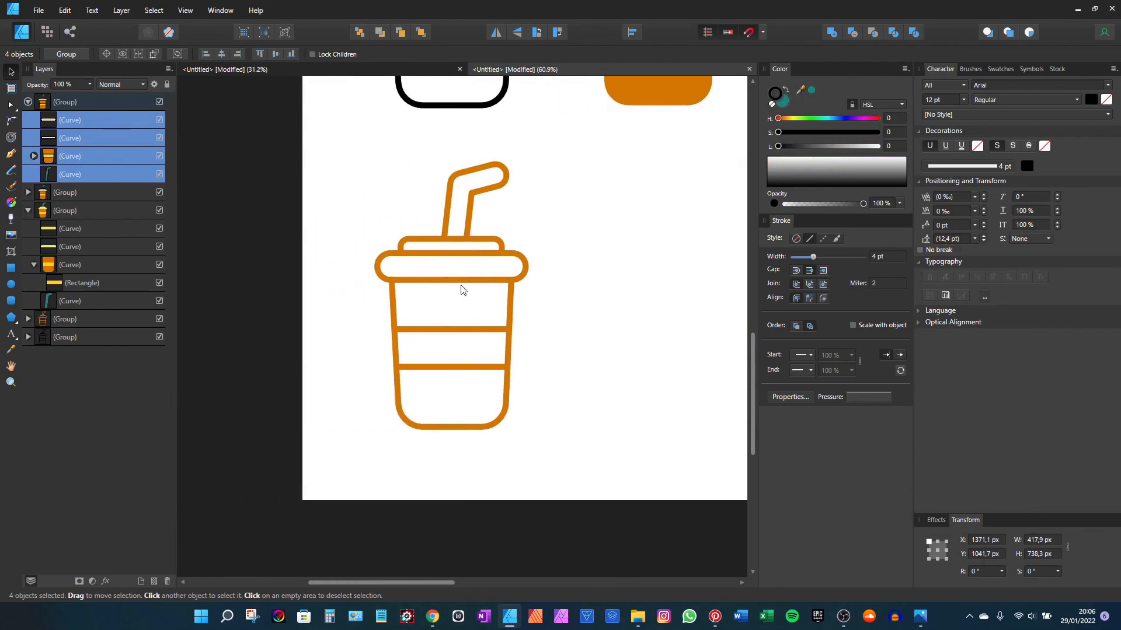
pyautogui.press('i')
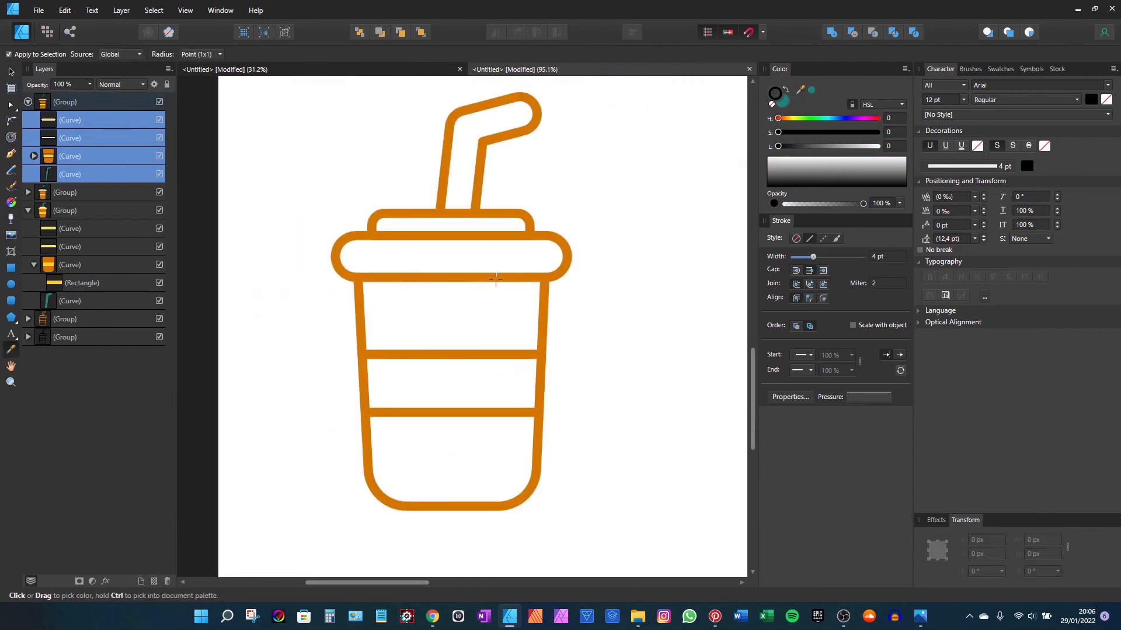
pyautogui.click(526, 266)
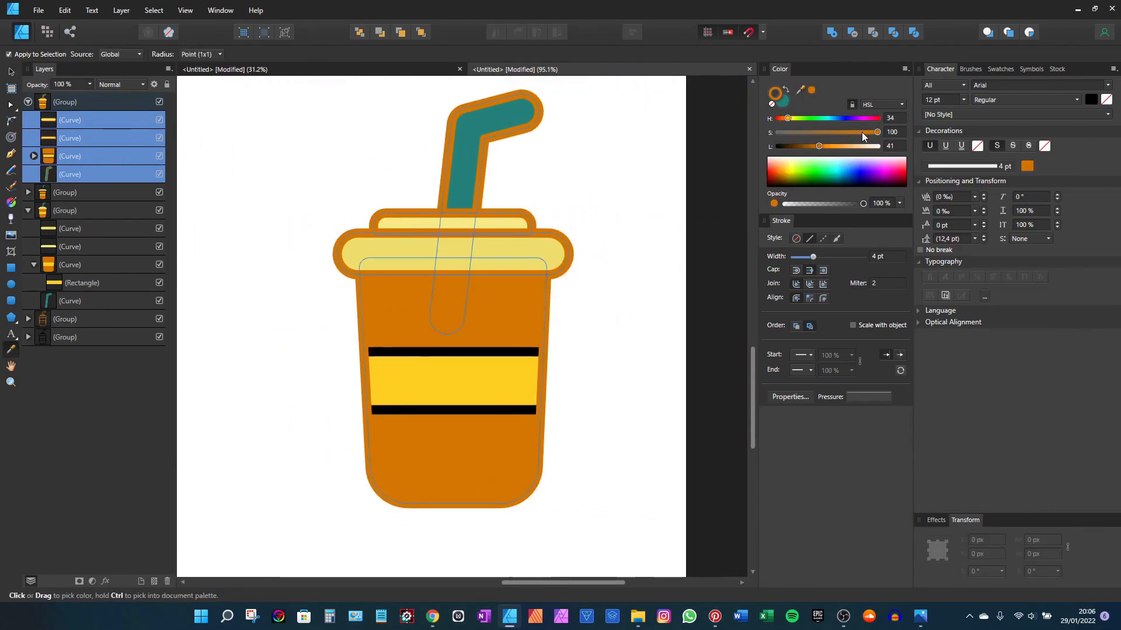
pyautogui.moveTo(861, 132); pyautogui.dragTo(801, 146)
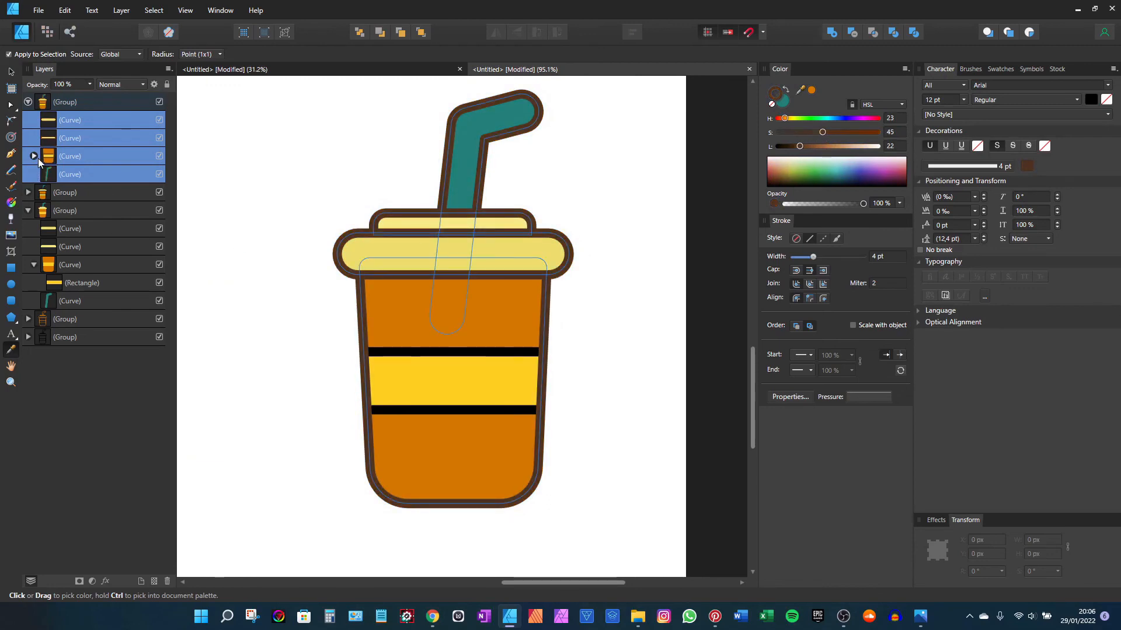
# Match the copied cup's band outline to the dark brown sampled from the body's outline, and clear the selection
pyautogui.click(34, 156)
pyautogui.click(64, 175)
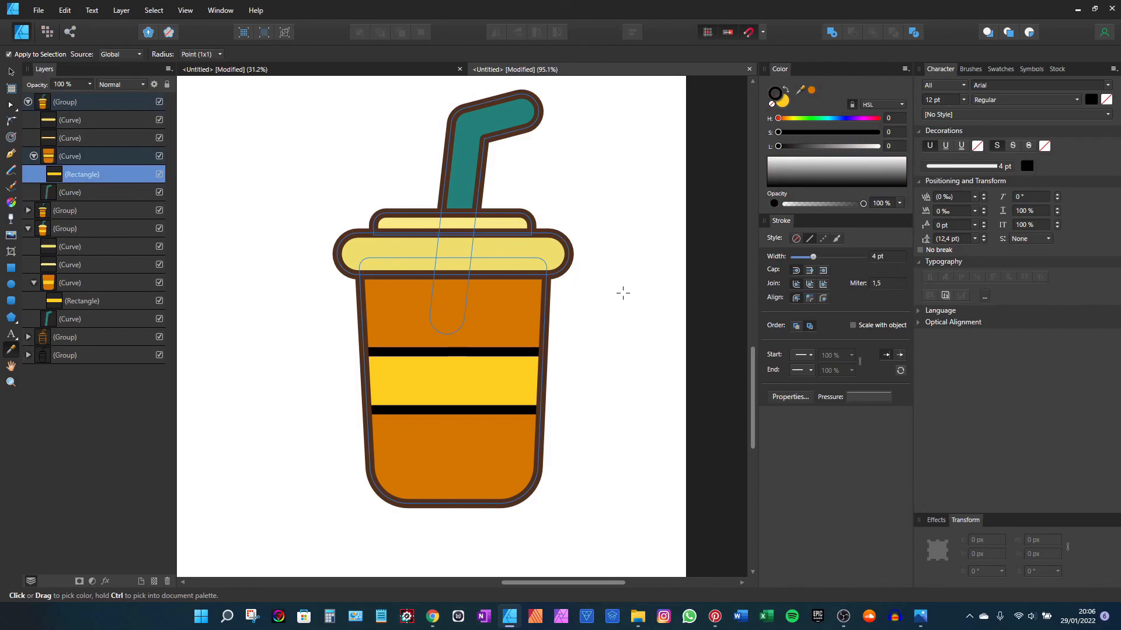
pyautogui.click(544, 296)
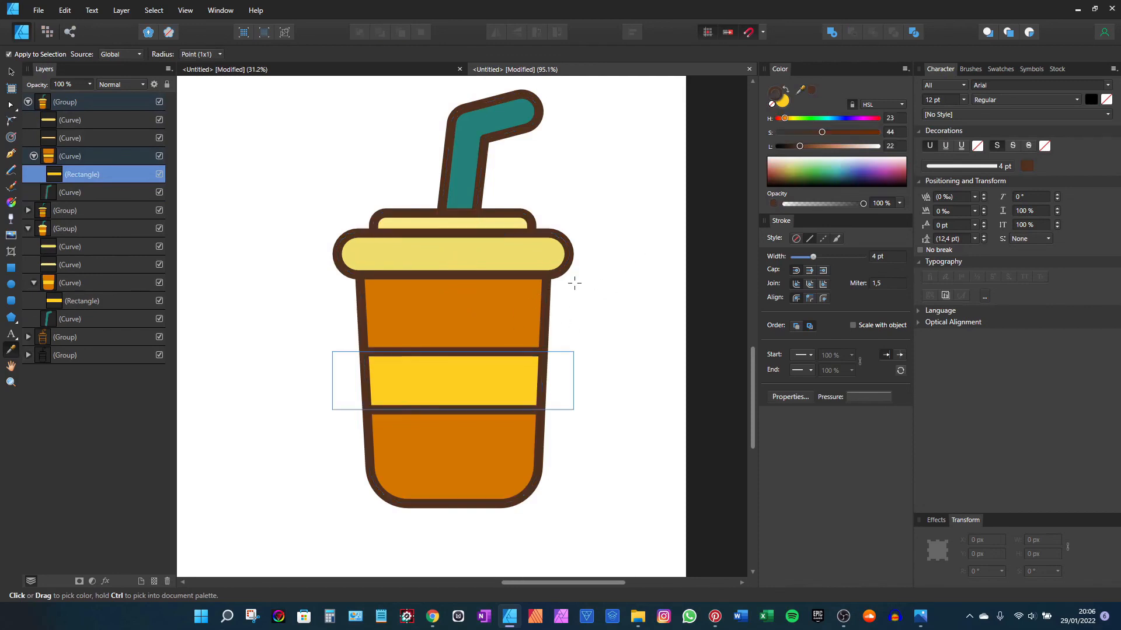
pyautogui.scroll(-4, 575, 283)
pyautogui.press('v')
pyautogui.click(665, 236)
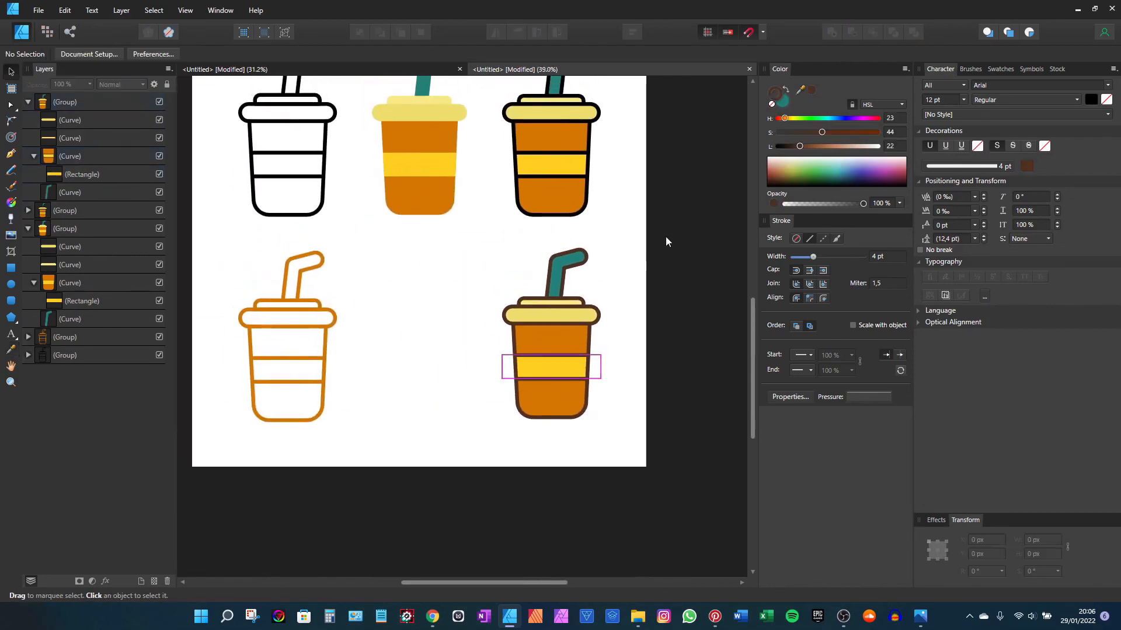
# Move all five cups together slightly down to centre them vertically on the page, and collapse all their layer groups
pyautogui.scroll(-1, 694, 282)
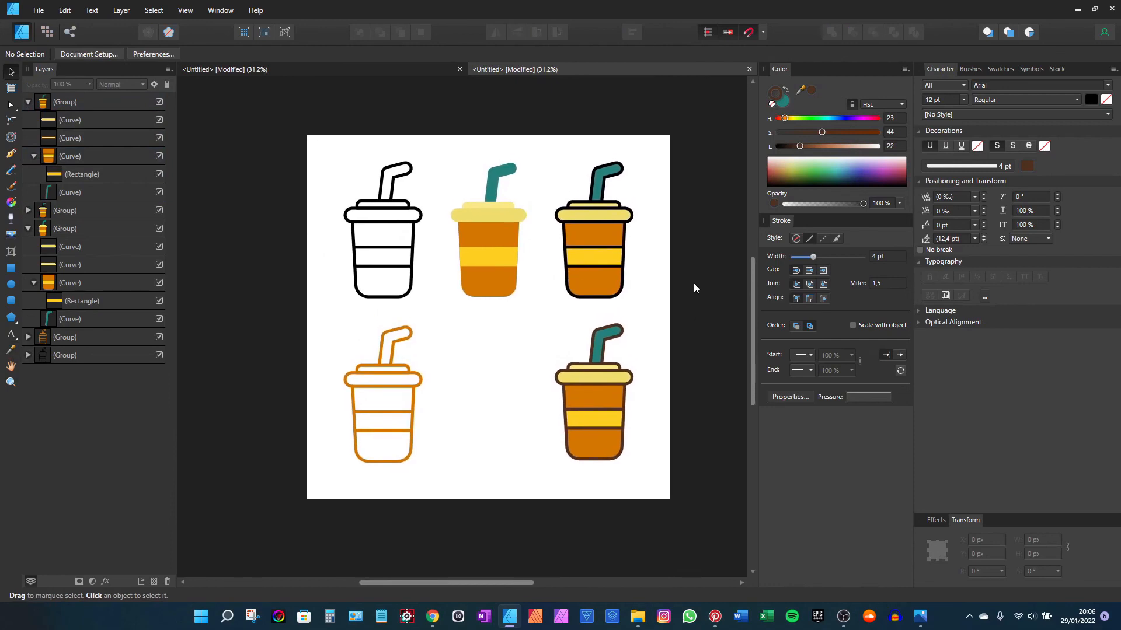
pyautogui.moveTo(694, 281); pyautogui.dragTo(672, 284)
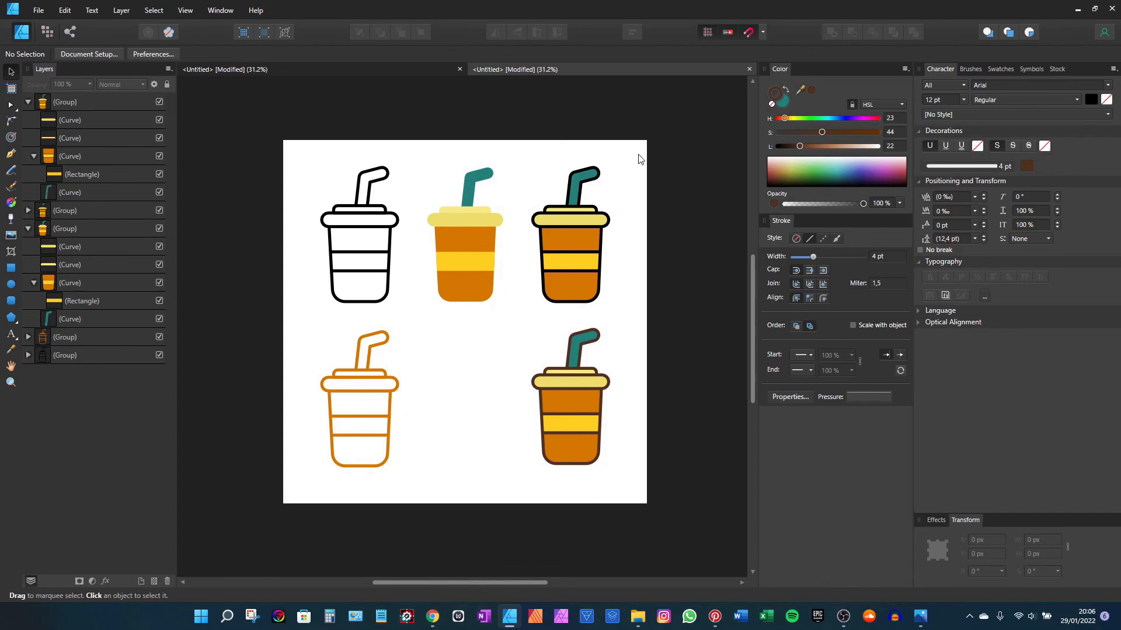
pyautogui.moveTo(641, 155); pyautogui.dragTo(295, 488)
pyautogui.moveTo(467, 370); pyautogui.dragTo(516, 365)
pyautogui.click(516, 364)
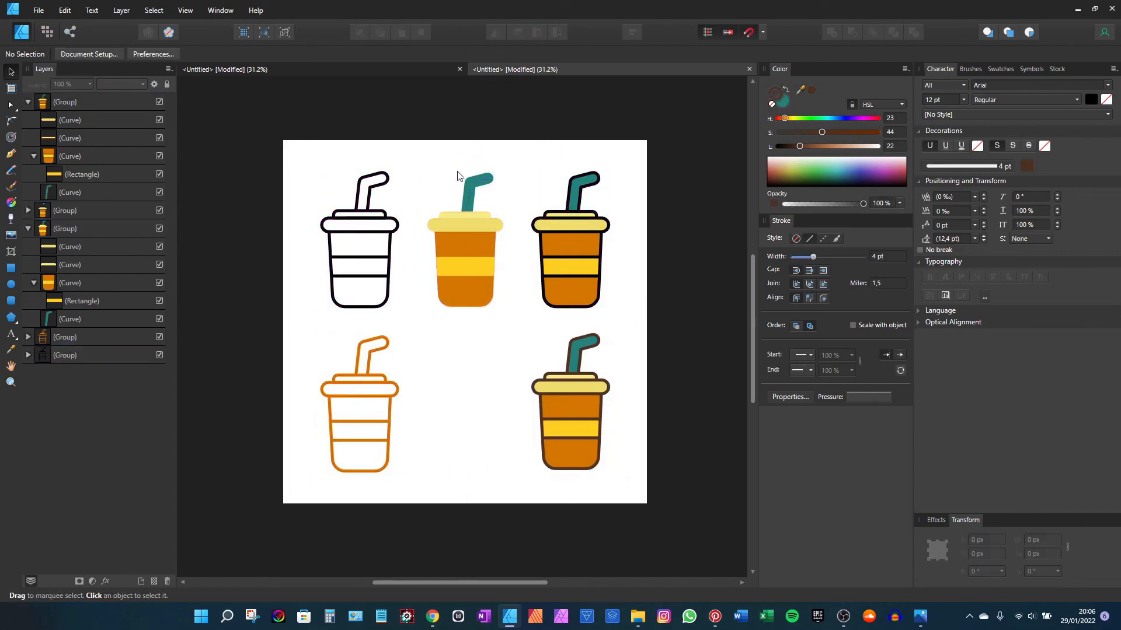
pyautogui.keyDown('alt'); pyautogui.click(28, 102); pyautogui.keyUp('alt')
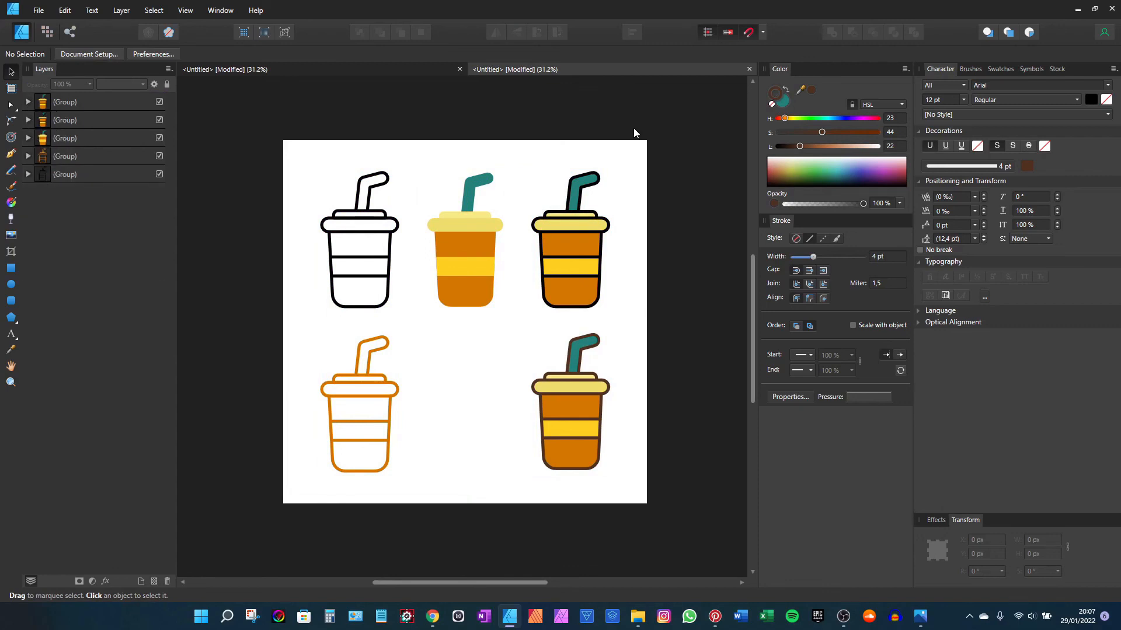
pyautogui.moveTo(635, 140); pyautogui.dragTo(618, 166)
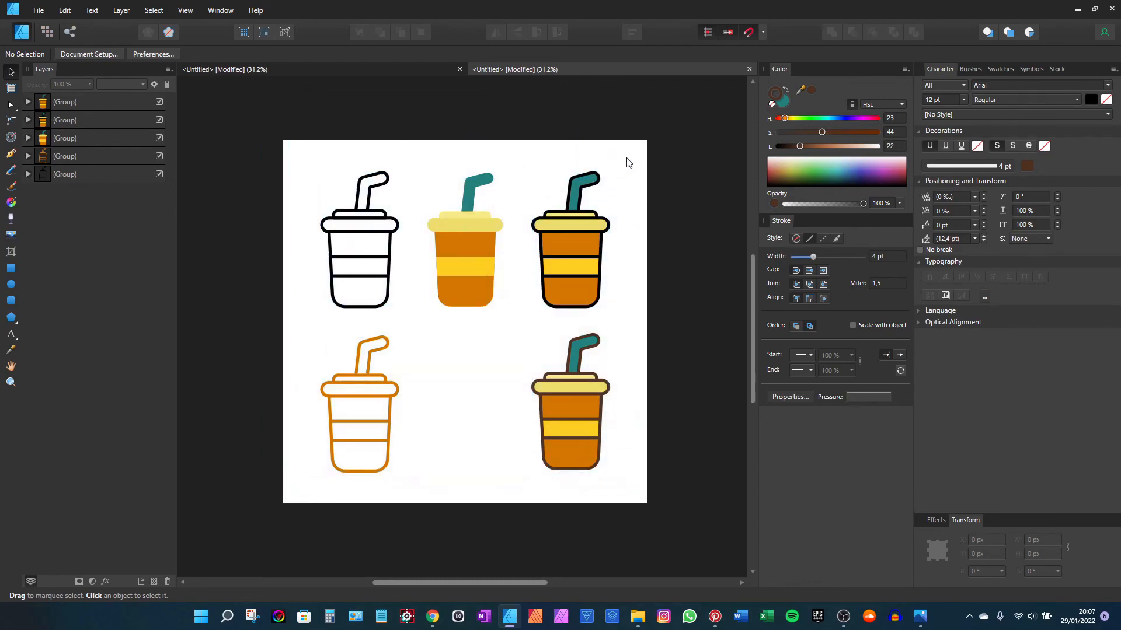